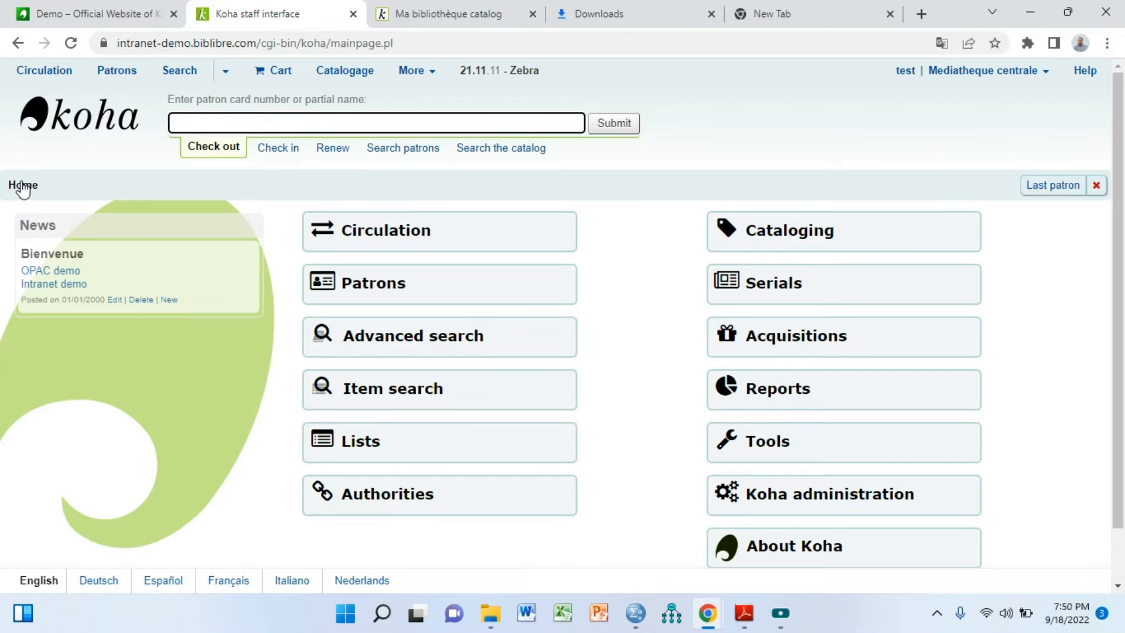
pyautogui.click(836, 448)
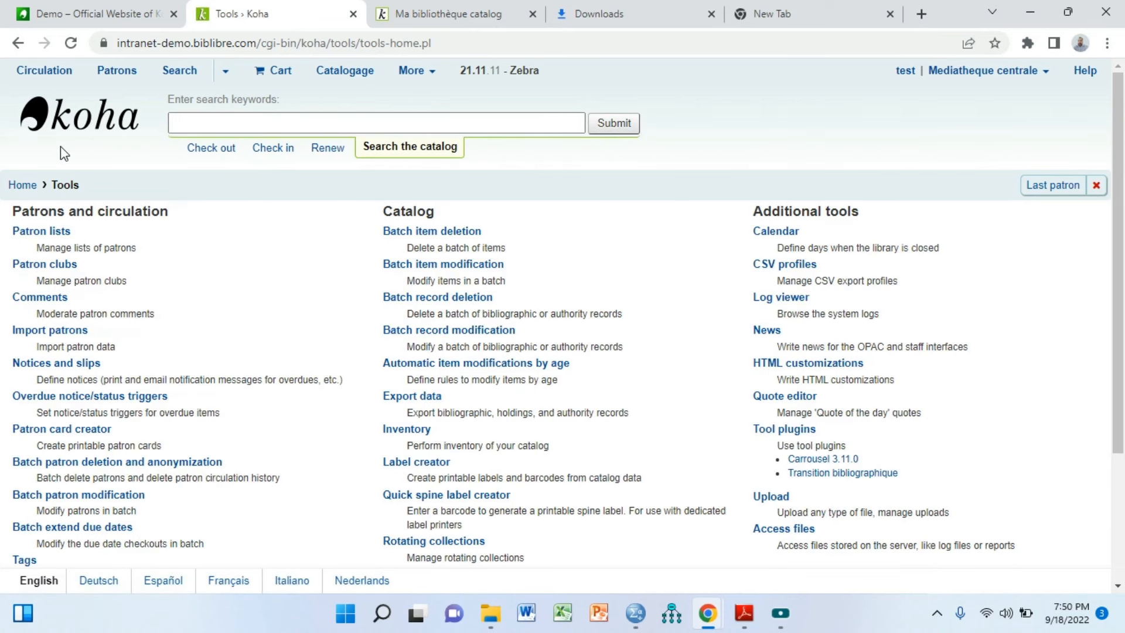
pyautogui.click(22, 186)
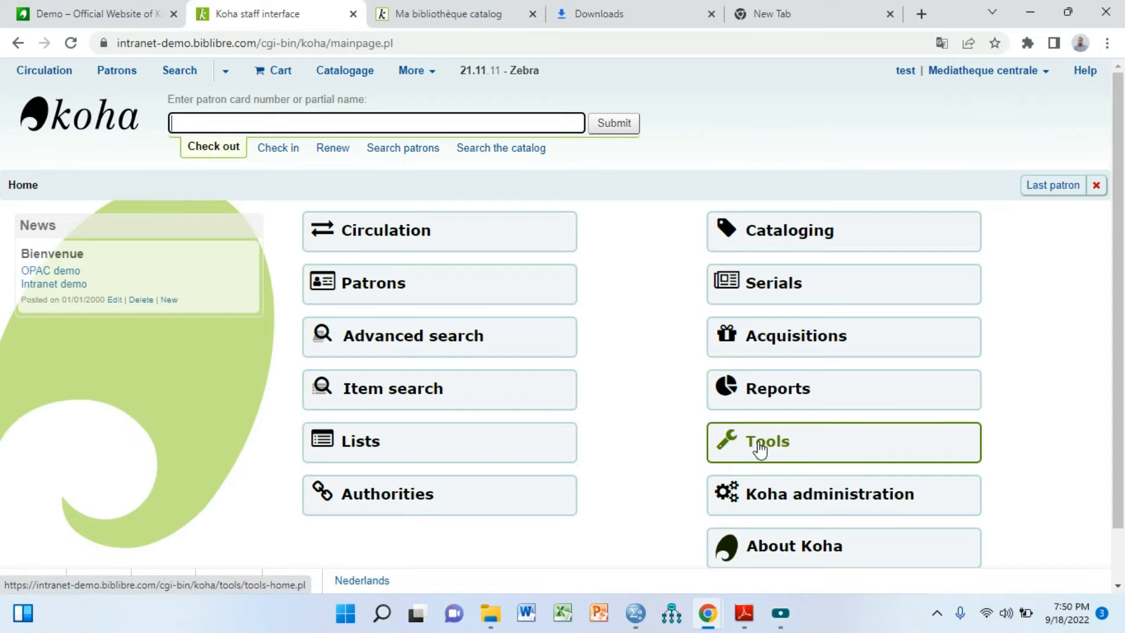
# - Look up the MUEt Library's branch code in the Libraries list of Koha administration
pyautogui.click(838, 503)
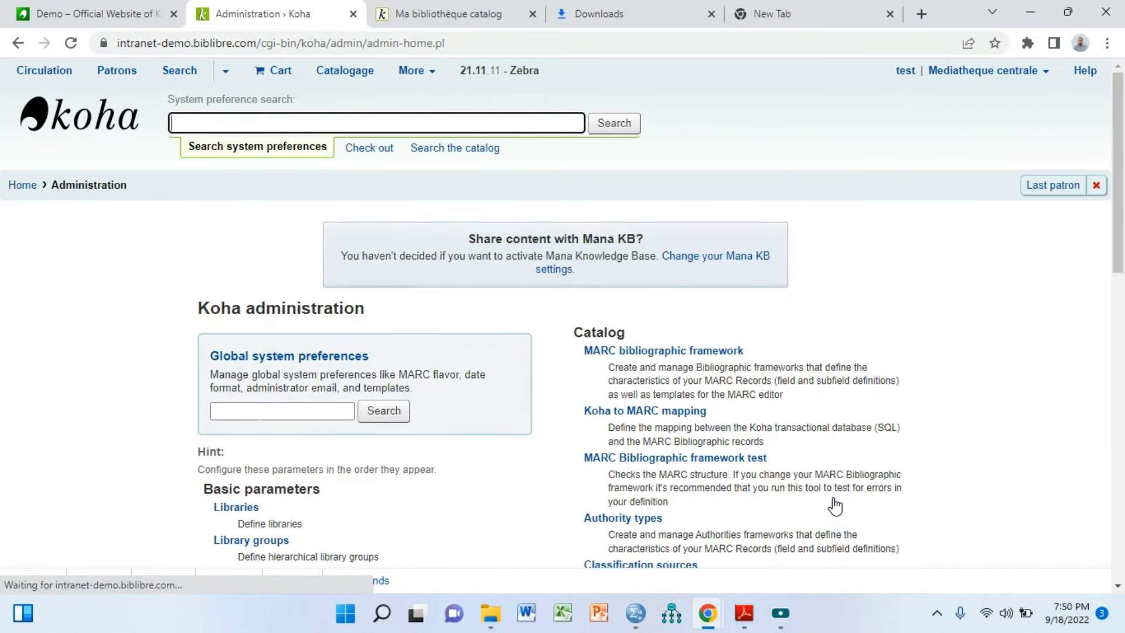
pyautogui.scroll(-1, 611, 328)
pyautogui.scroll(-2, 611, 328)
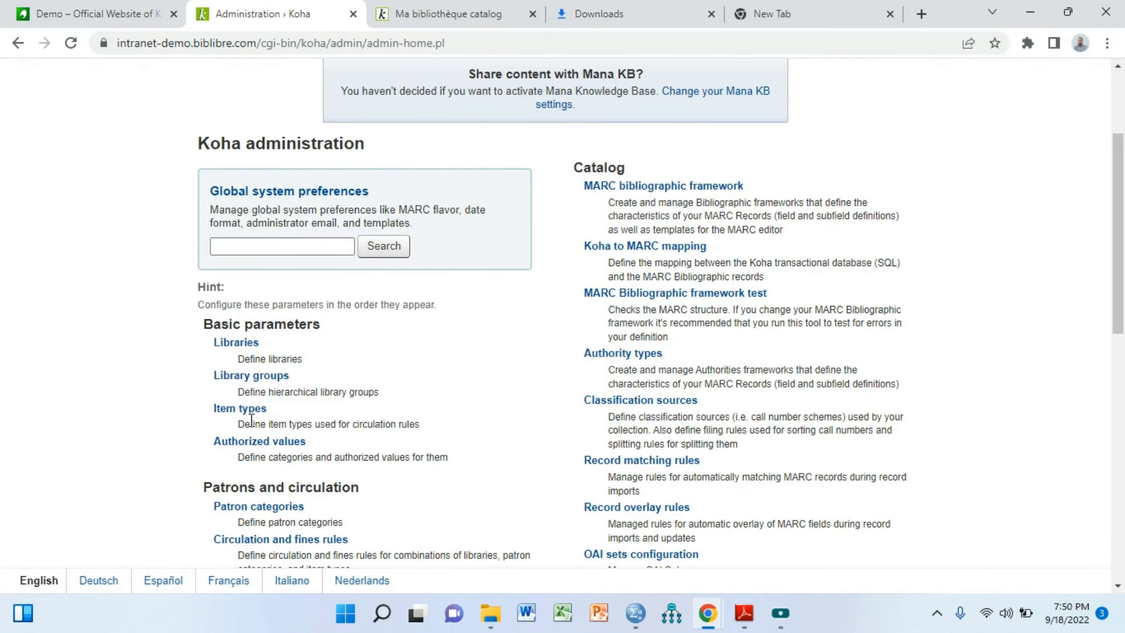
pyautogui.click(240, 348)
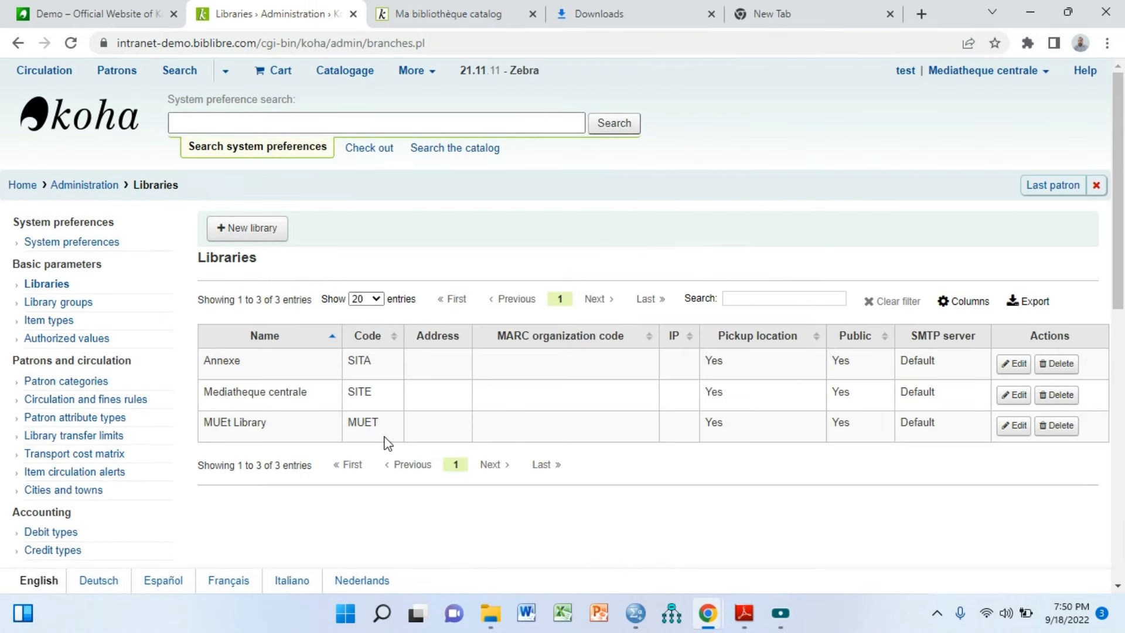
pyautogui.moveTo(373, 418); pyautogui.dragTo(348, 422)
# - Look up the code of the Undergraduate category in the patron categories list
pyautogui.click(85, 384)
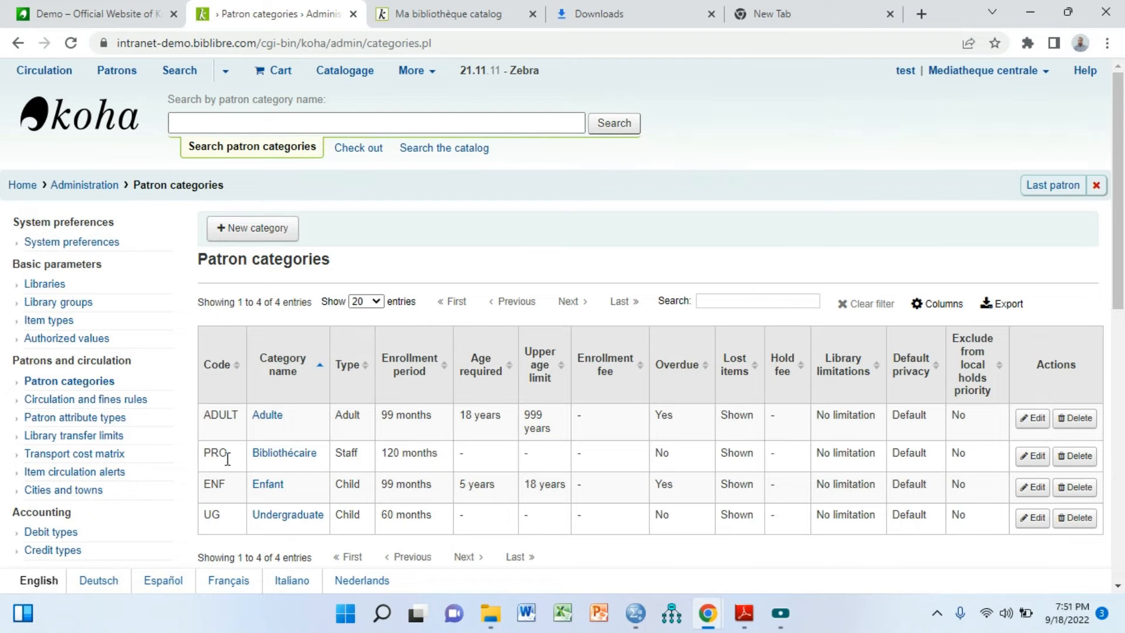
pyautogui.doubleClick(208, 516)
# - Open the Import patrons tool from Koha's Tools page
pyautogui.click(25, 186)
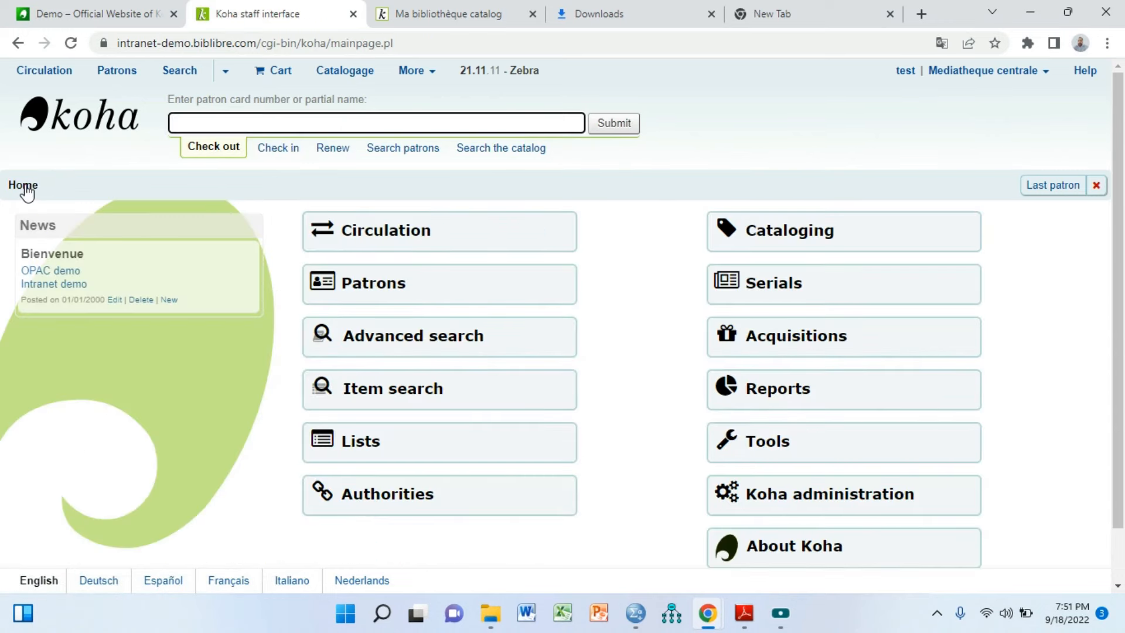
pyautogui.click(844, 454)
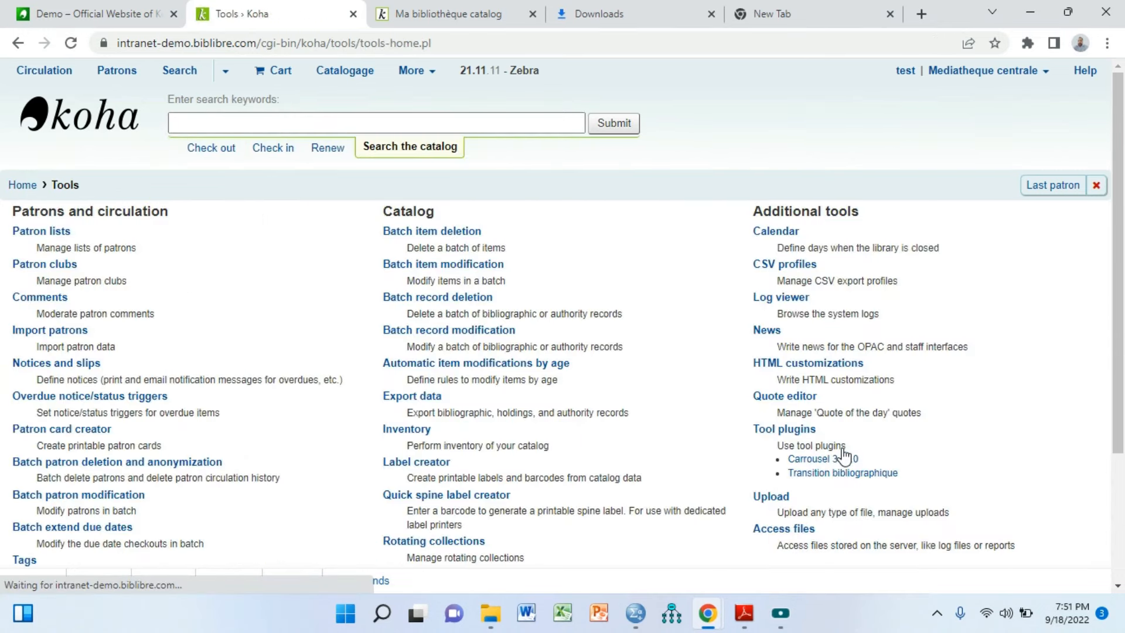
pyautogui.click(62, 335)
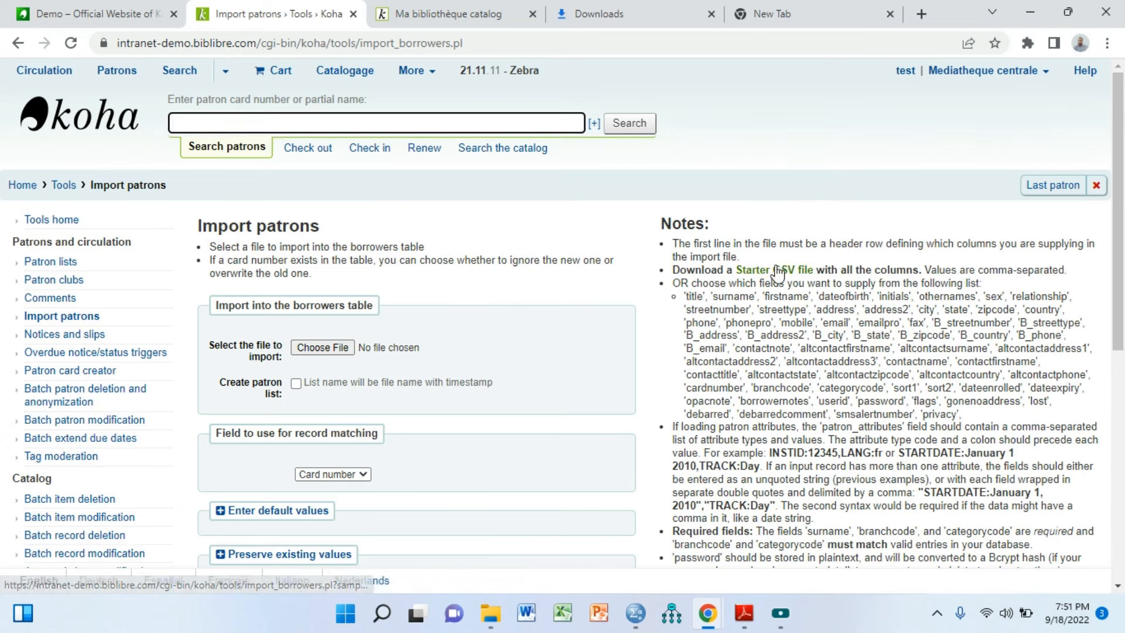
# - Minimize the browser, open the desktop file Koha Formate-2 in Excel and enlarge the sheet for reading
pyautogui.click(1033, 12)
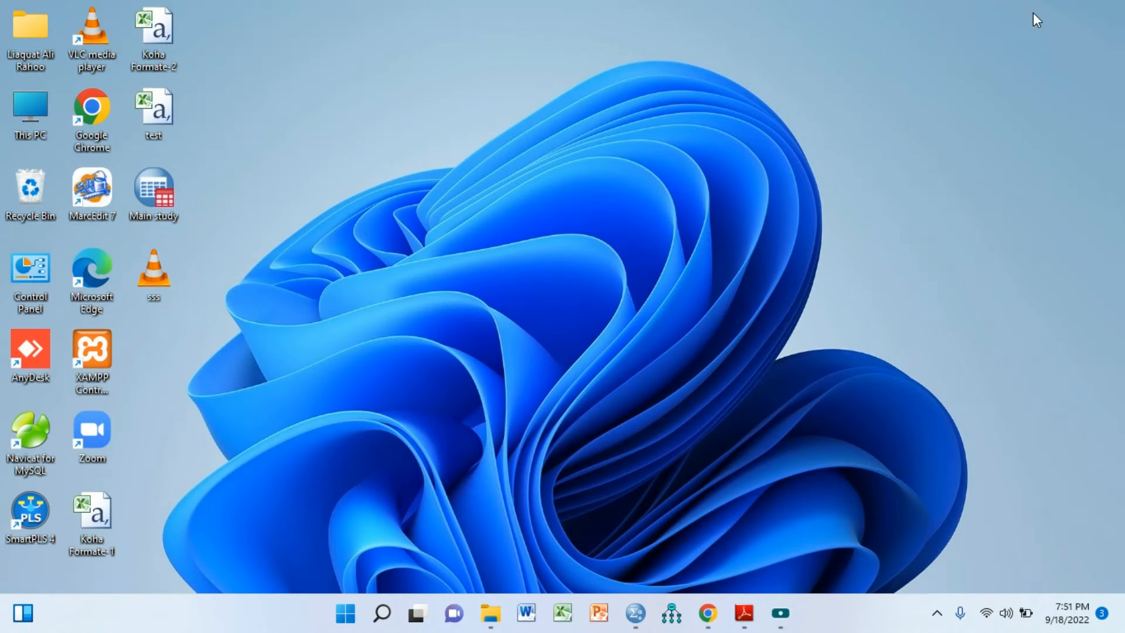
pyautogui.doubleClick(157, 40)
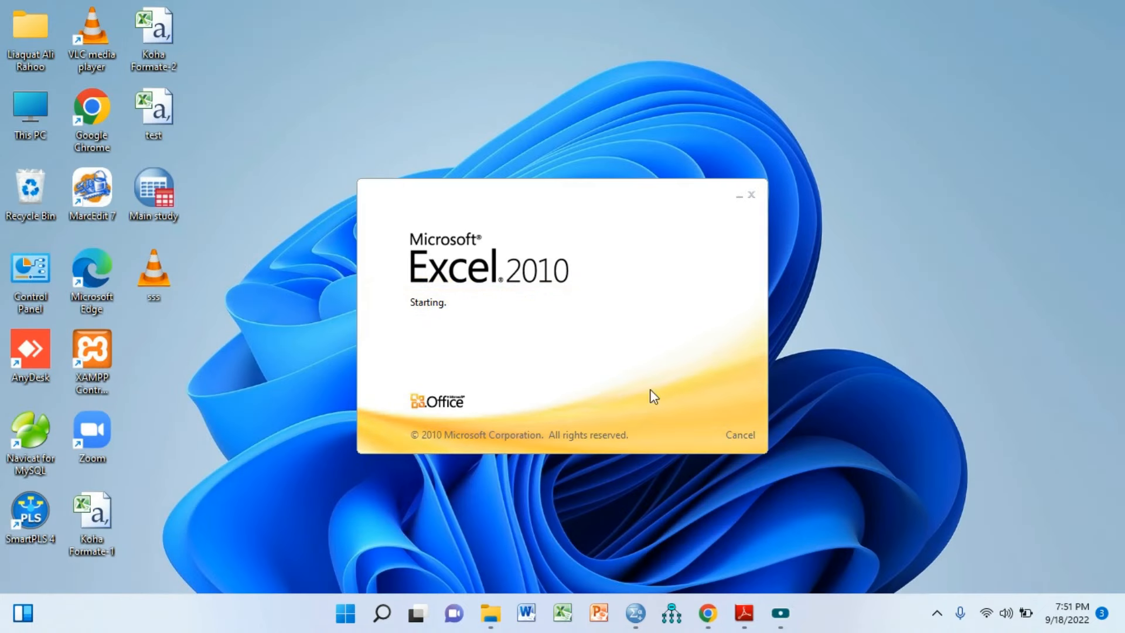
pyautogui.scroll(5, 469, 393)
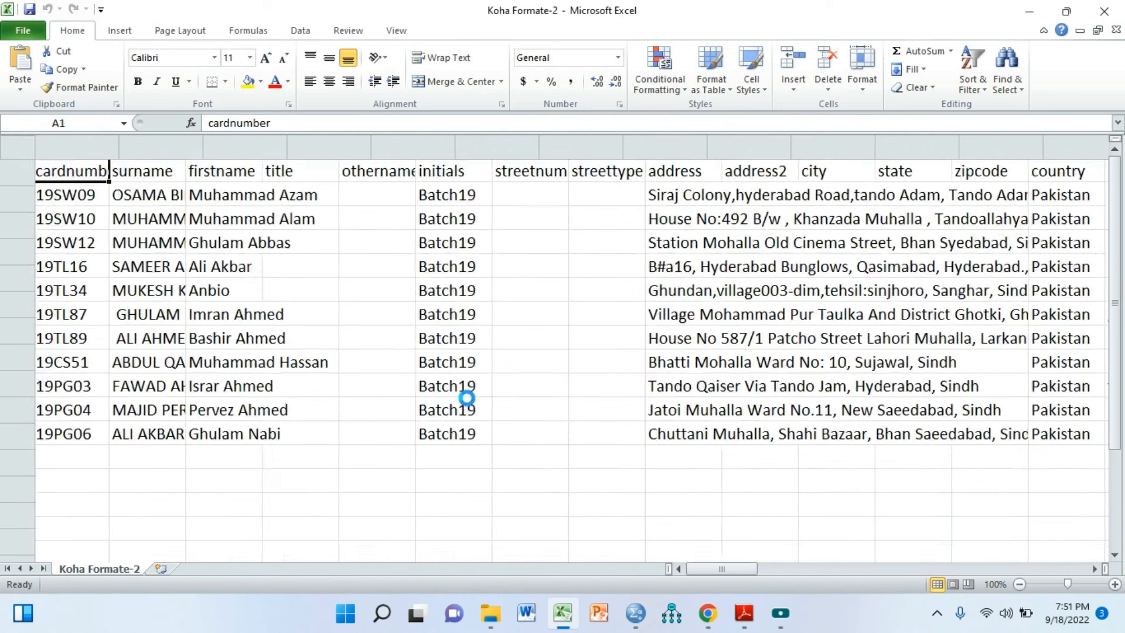
pyautogui.scroll(2, 469, 394)
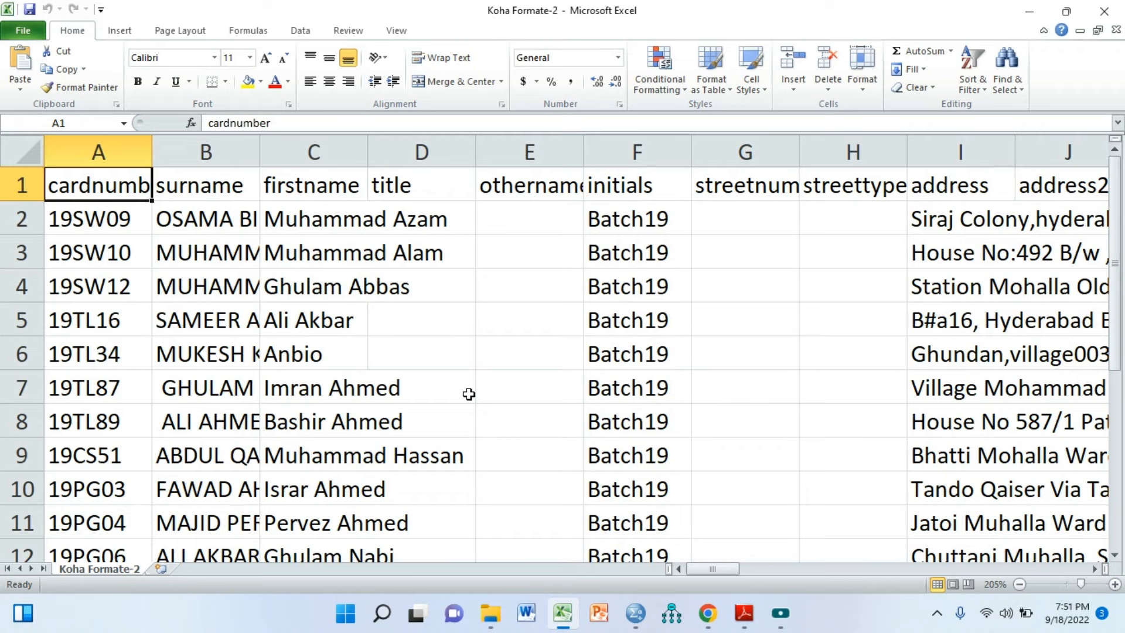
# - Check the cardnumber column's header and first entry, and widen column A to fit the whole header
pyautogui.click(125, 218)
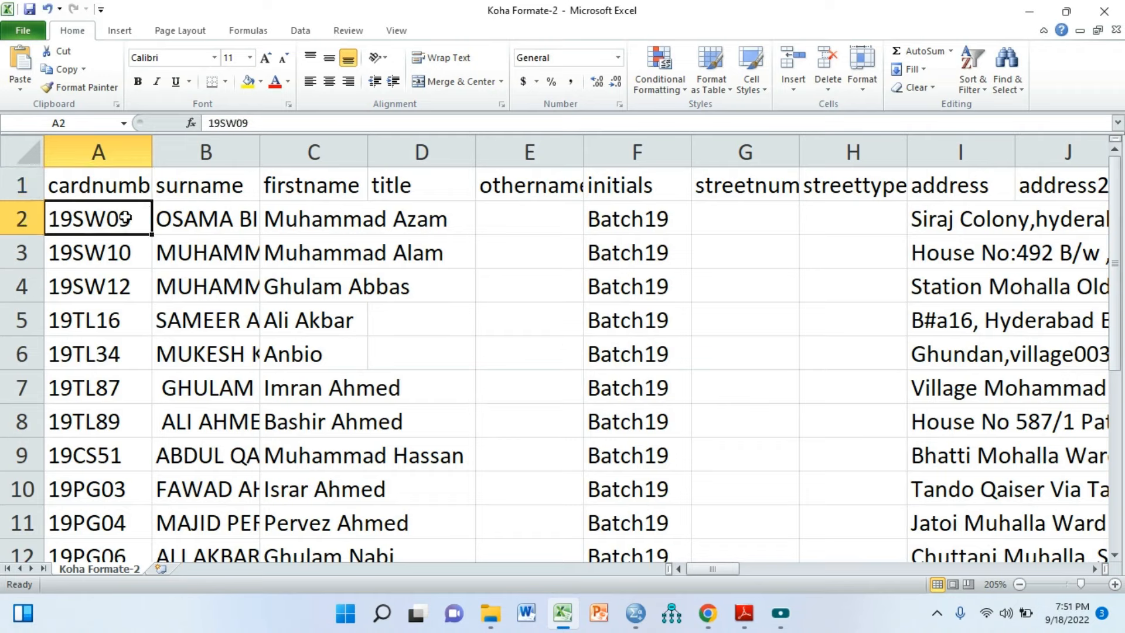
pyautogui.click(131, 186)
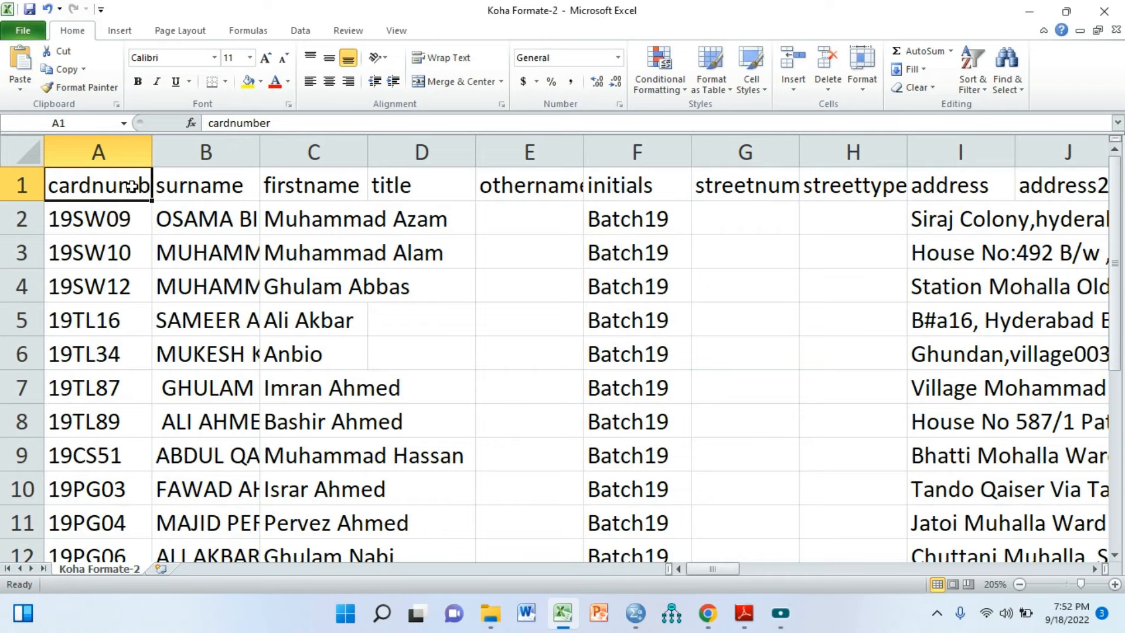
pyautogui.press('Down')
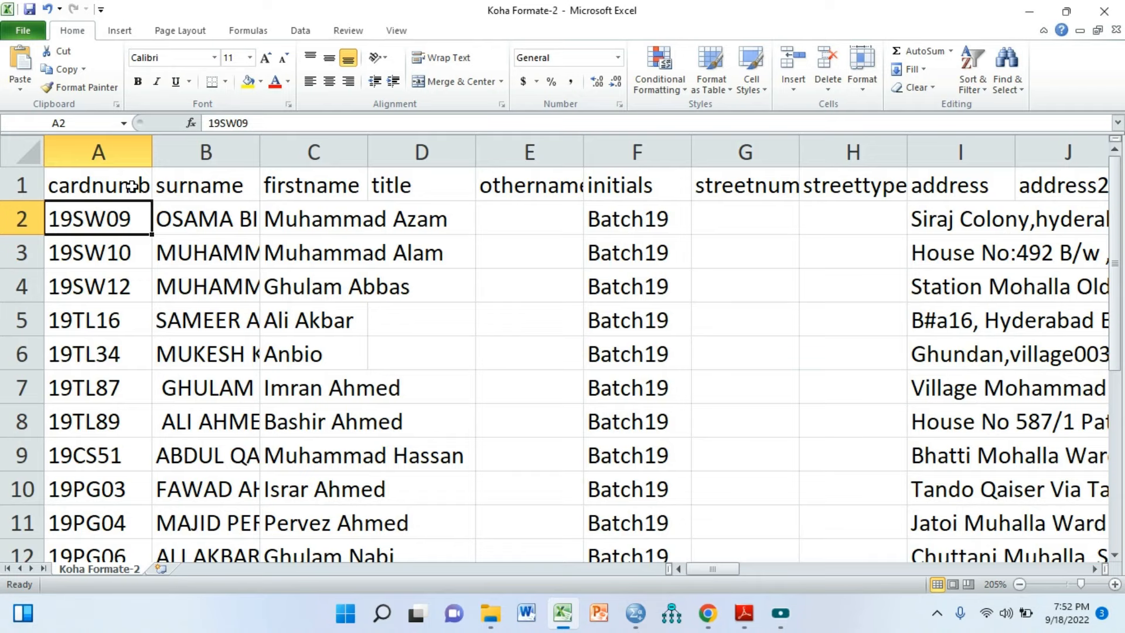
pyautogui.click(132, 187)
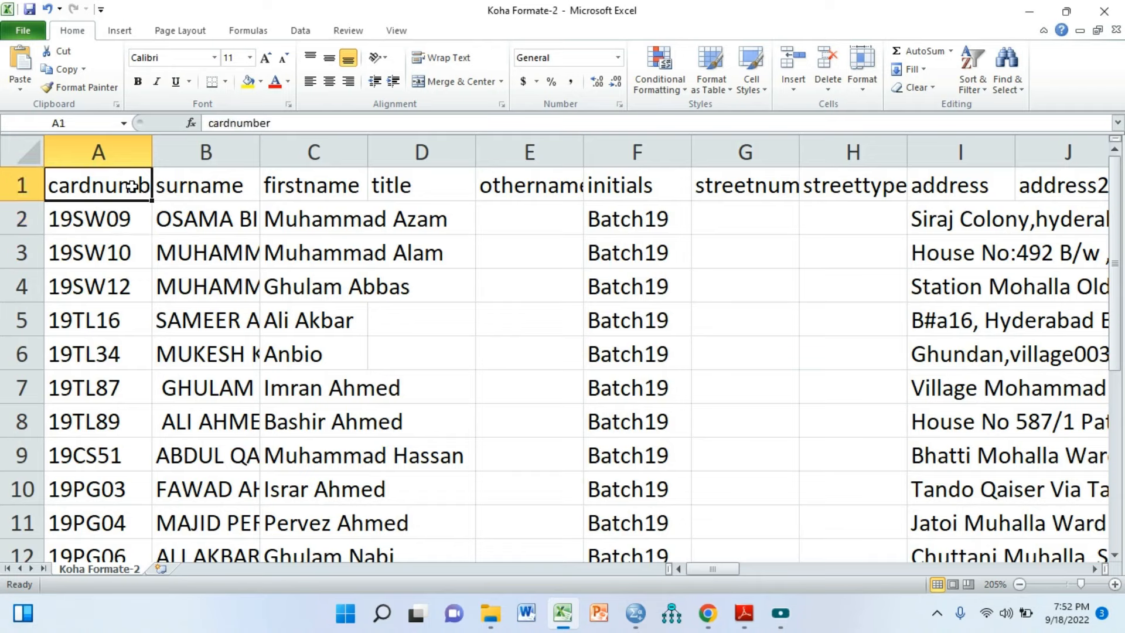
pyautogui.press('Down')
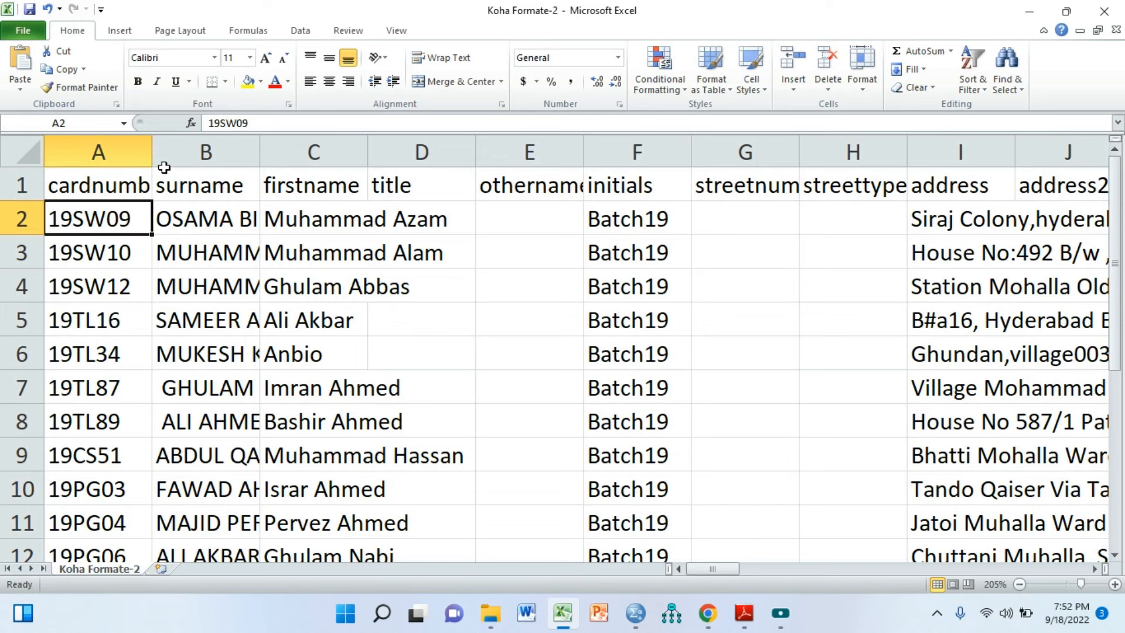
pyautogui.moveTo(155, 153); pyautogui.dragTo(172, 153)
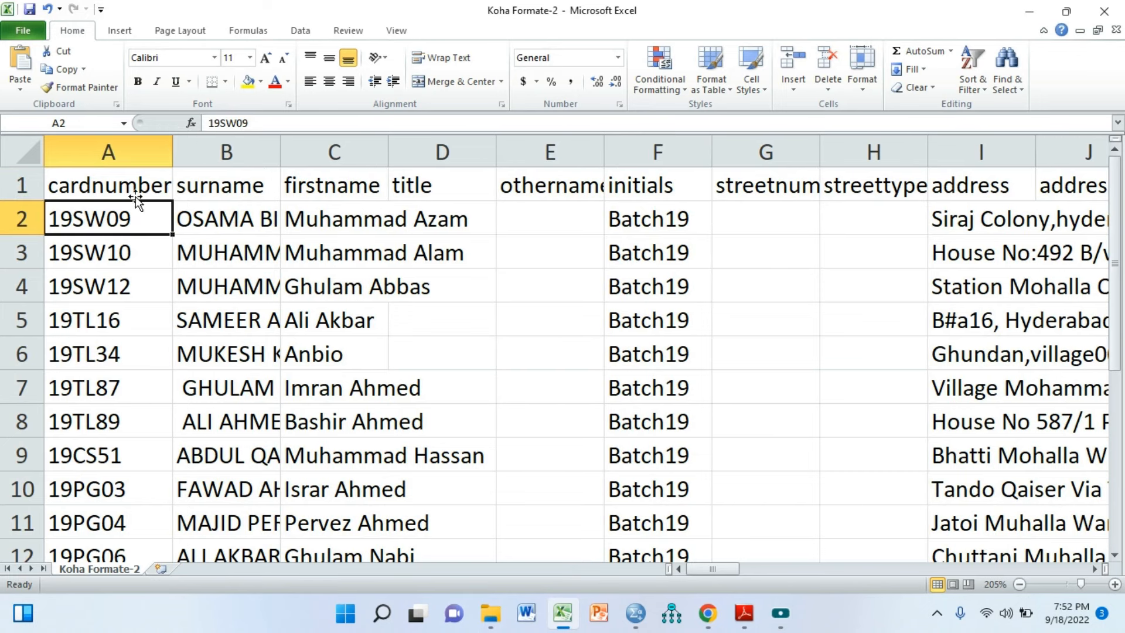
pyautogui.click(135, 150)
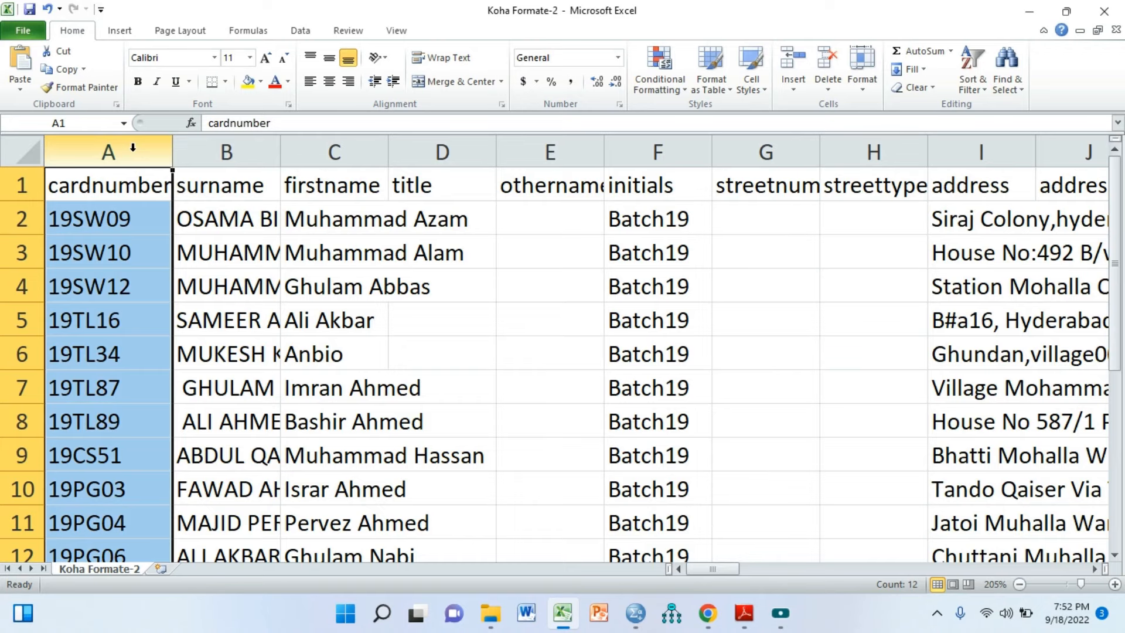
# - Review the headers and first entries of the surname and firstname columns, and widen column C to fit the first patron's entry
pyautogui.click(208, 185)
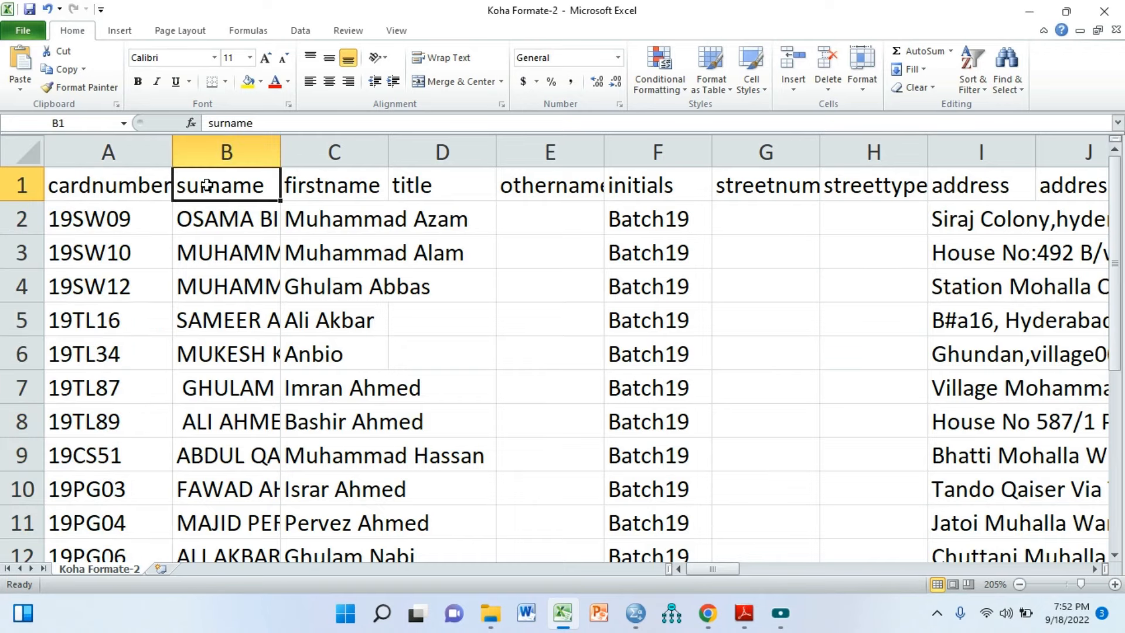
pyautogui.click(236, 219)
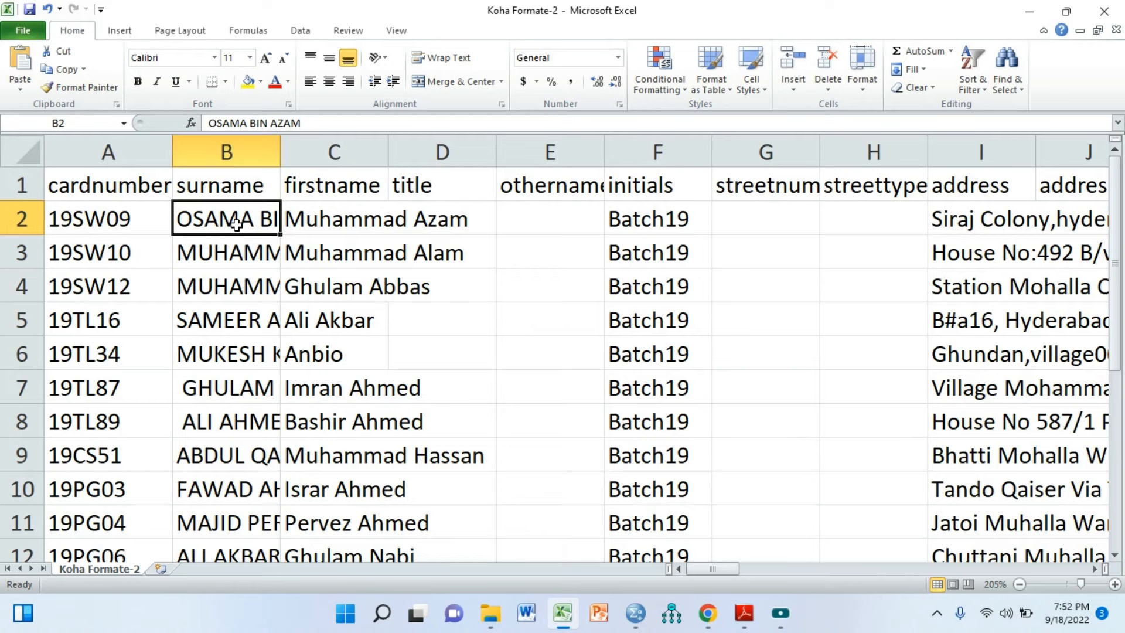
pyautogui.click(337, 186)
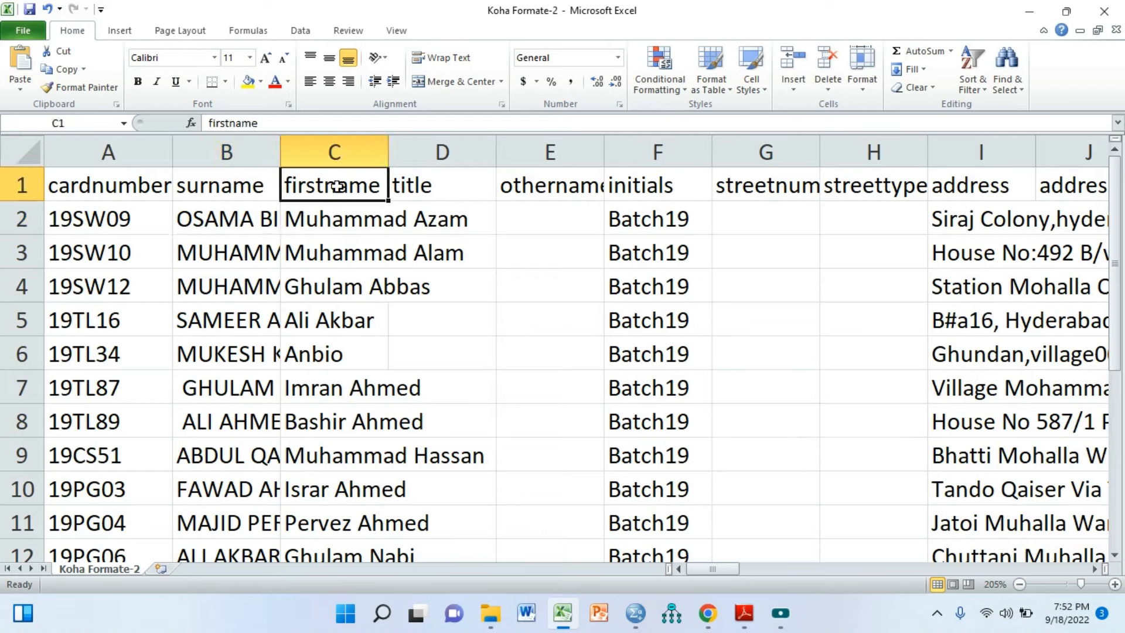
pyautogui.click(238, 187)
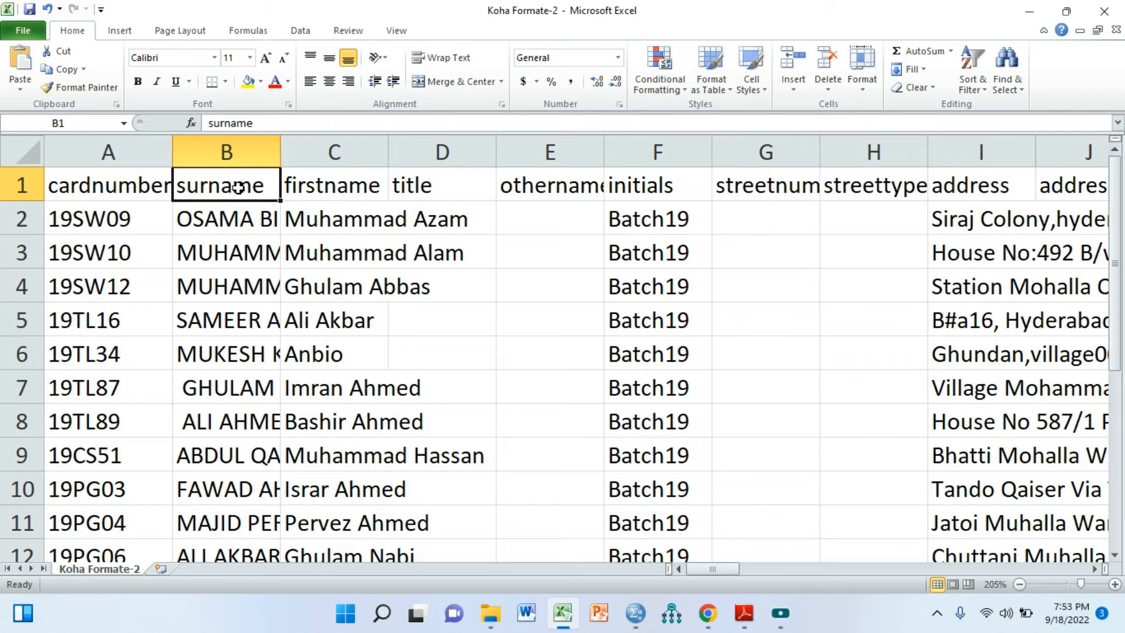
pyautogui.click(221, 224)
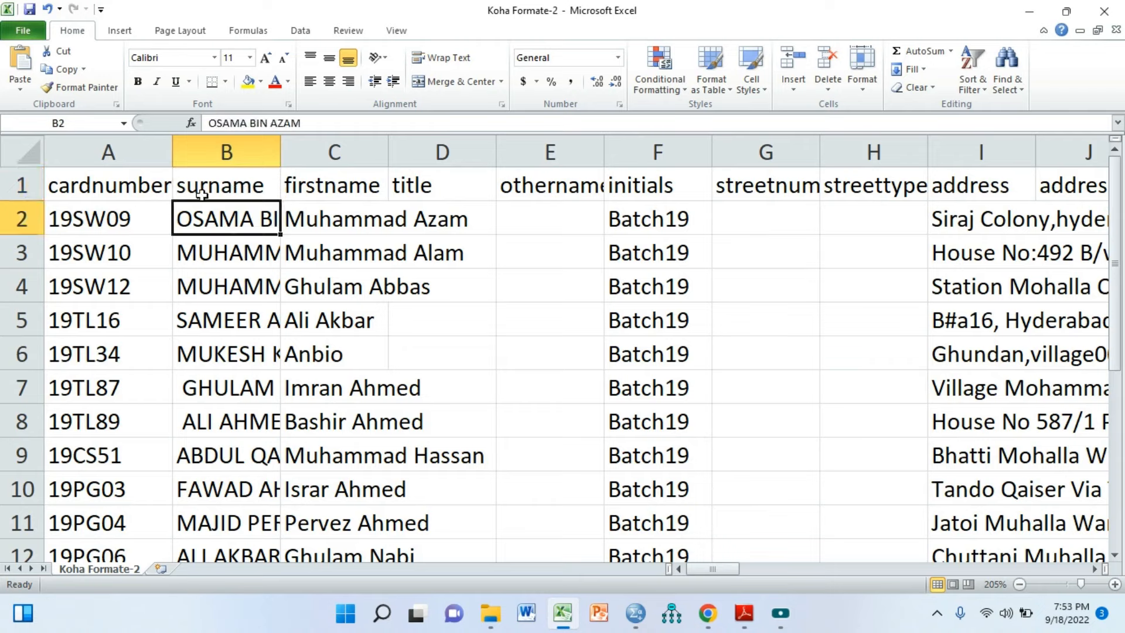
pyautogui.click(319, 220)
pyautogui.click(330, 189)
pyautogui.click(331, 225)
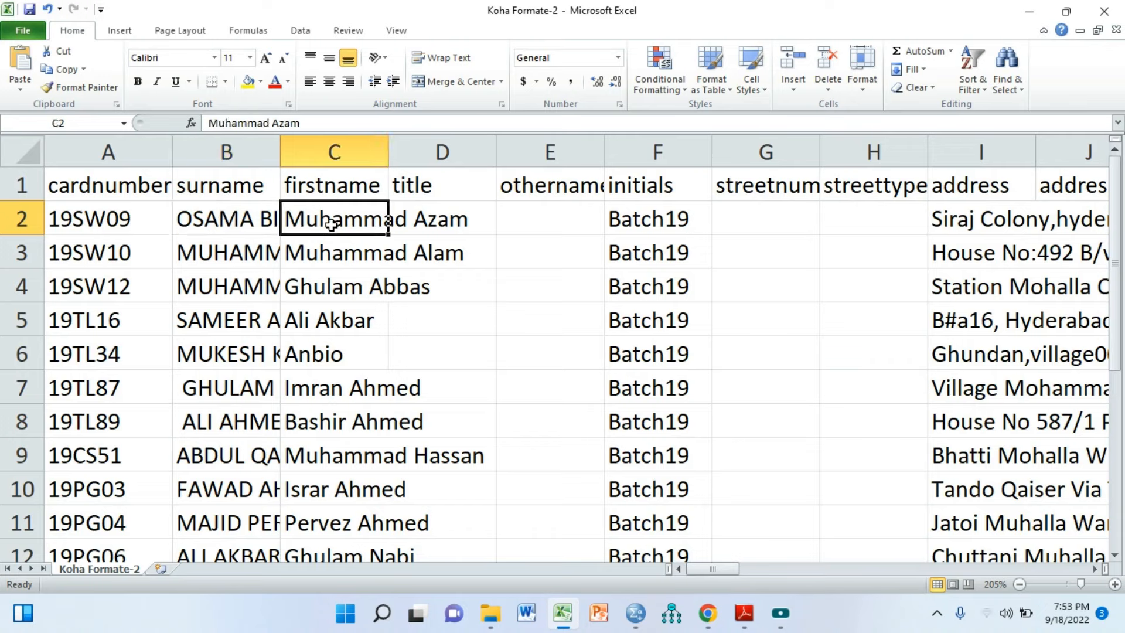
pyautogui.moveTo(388, 151); pyautogui.dragTo(473, 158)
# - Examine the patron sheet's fields from title, othernames and initials through the street and address columns to city
pyautogui.click(518, 218)
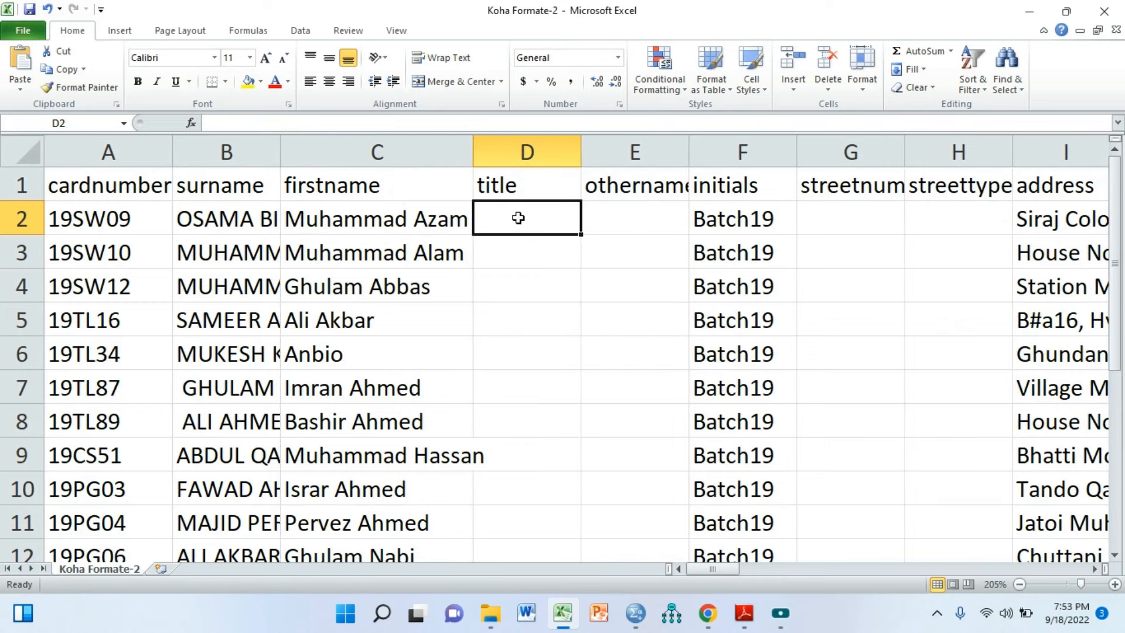
pyautogui.click(628, 186)
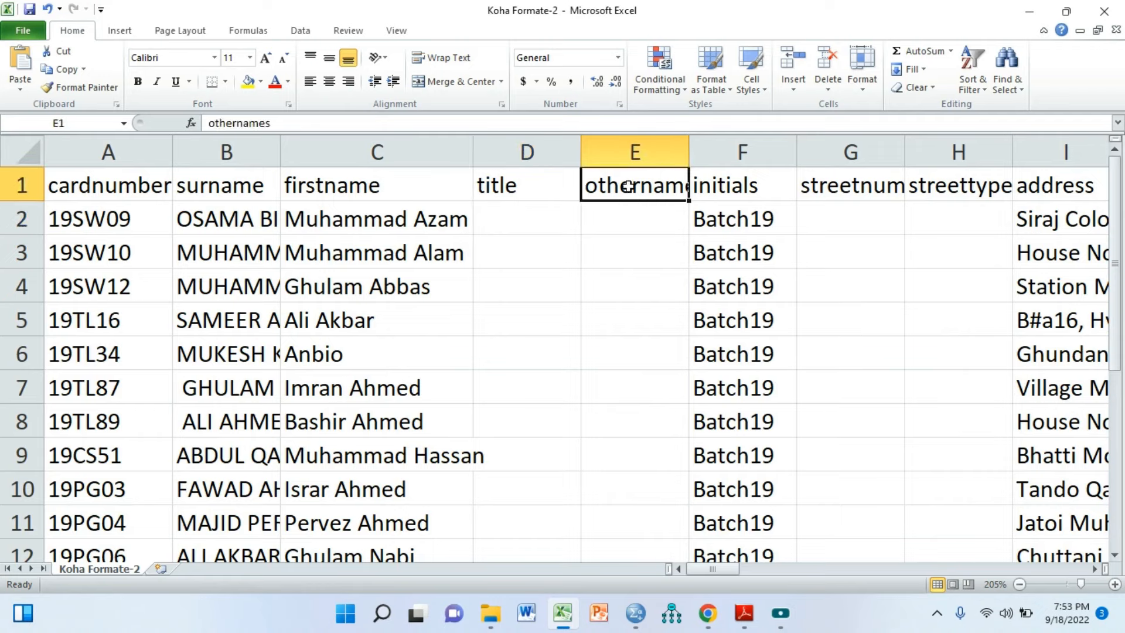
pyautogui.click(731, 189)
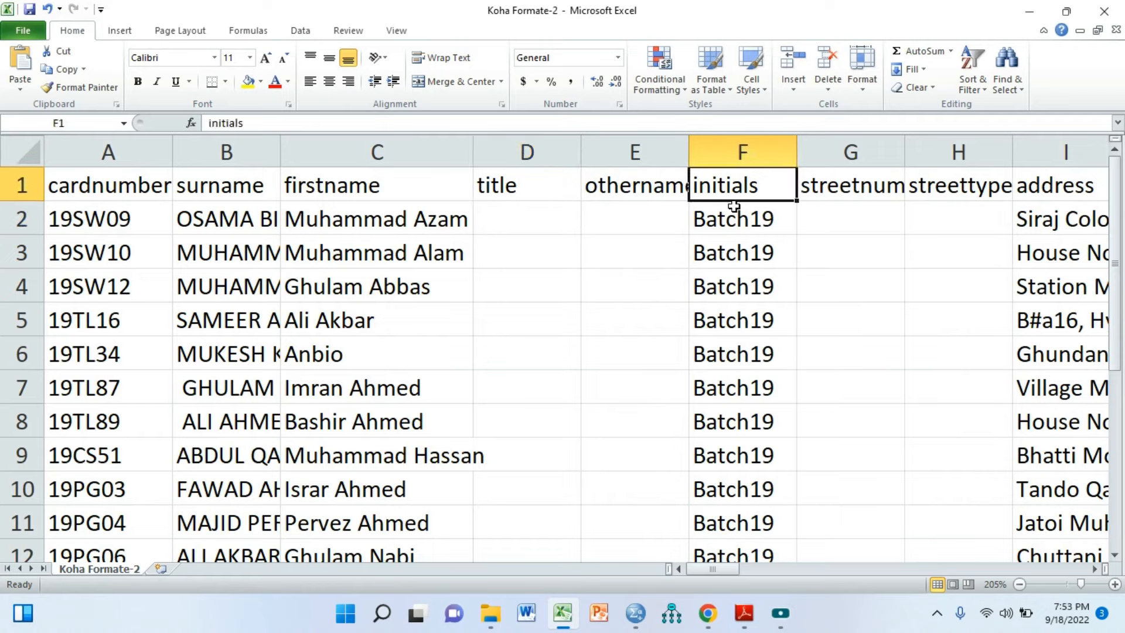
pyautogui.click(746, 229)
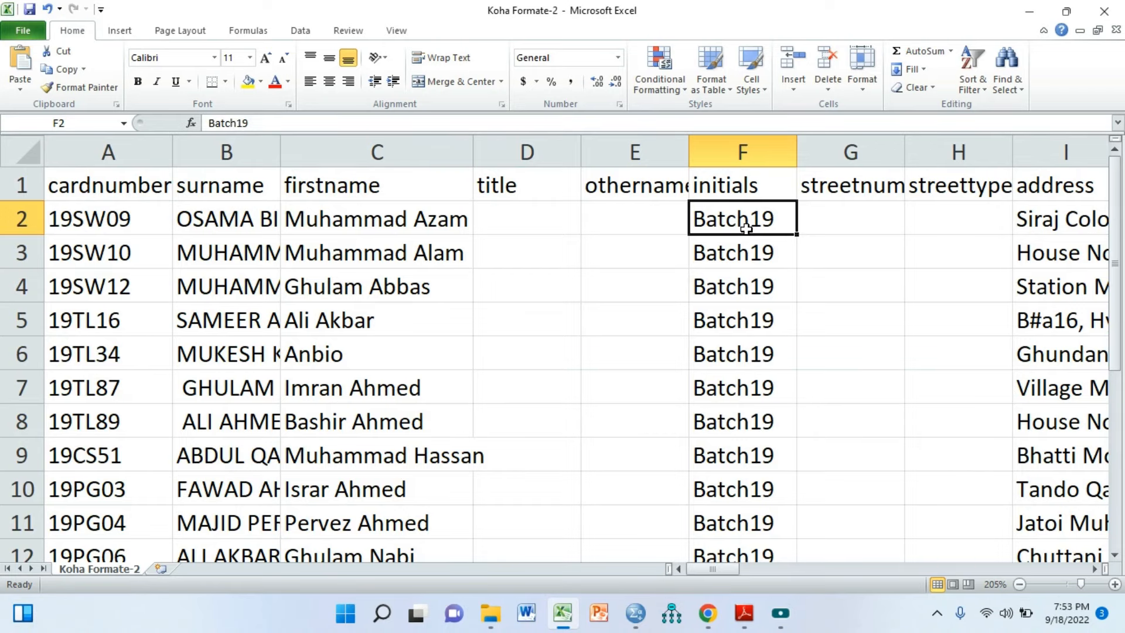
pyautogui.press('Right')
pyautogui.press('Right')
pyautogui.press('Right')
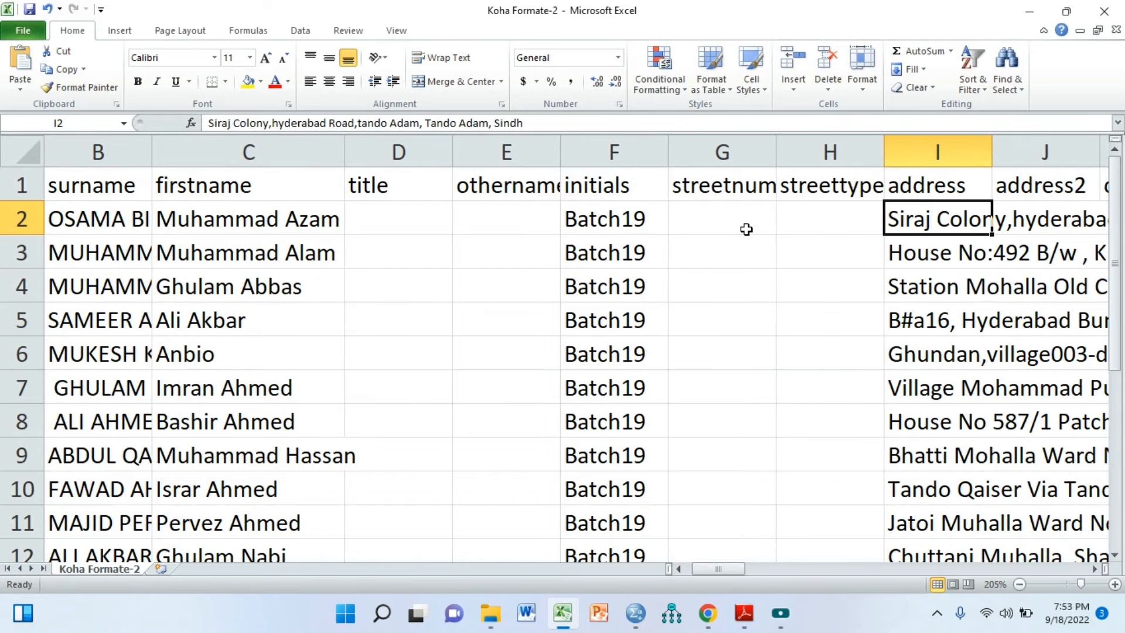
pyautogui.click(907, 183)
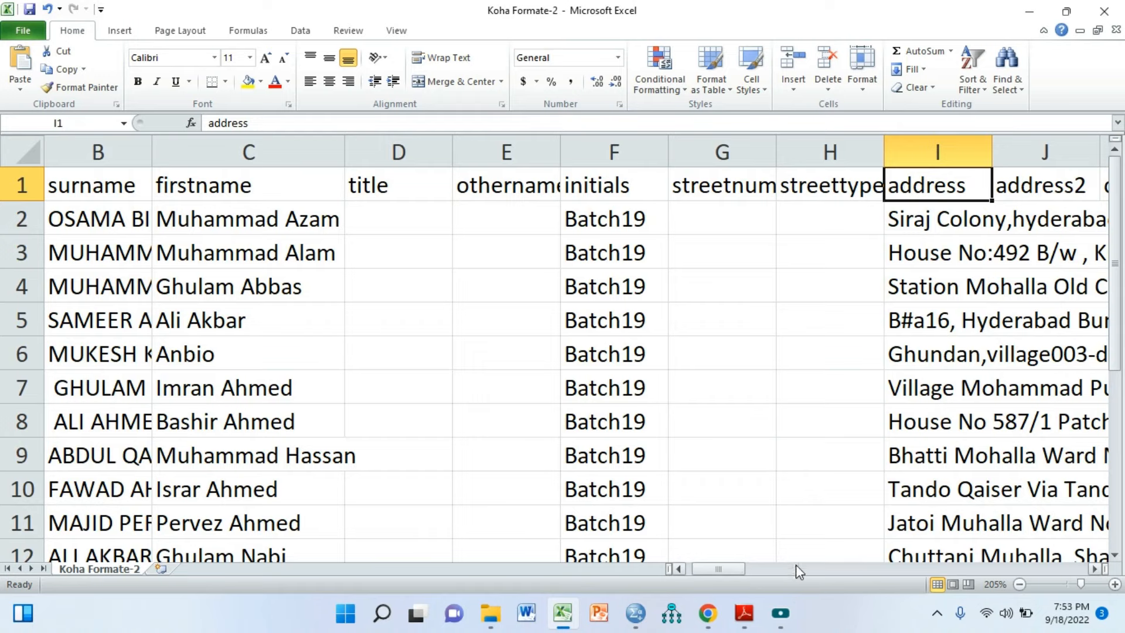
pyautogui.press('Left')
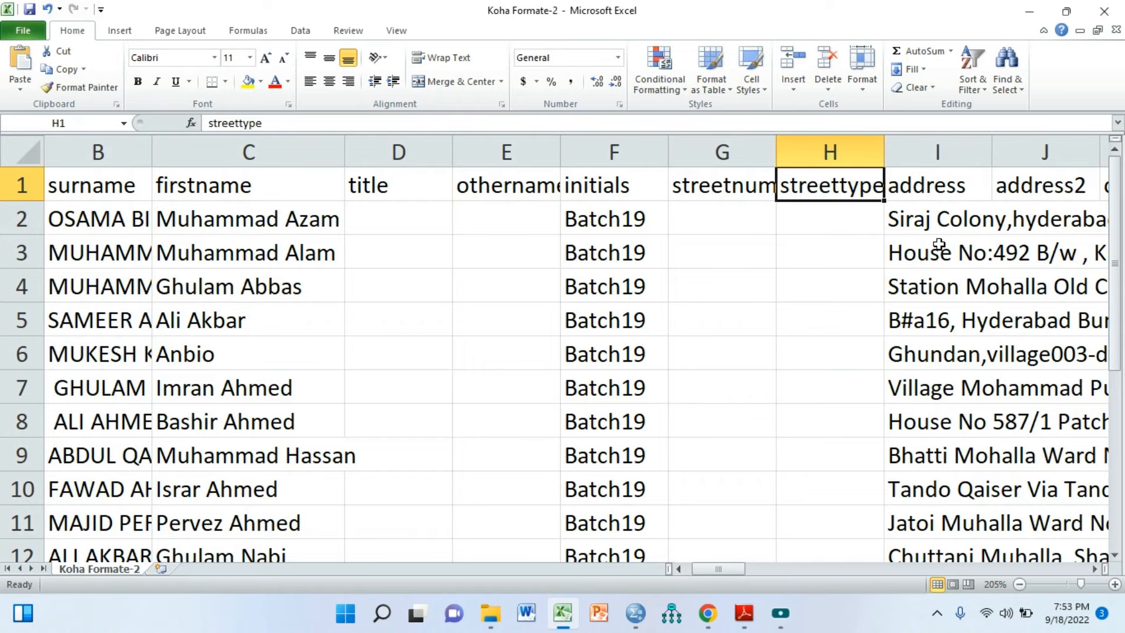
pyautogui.press('Right')
pyautogui.press('Right')
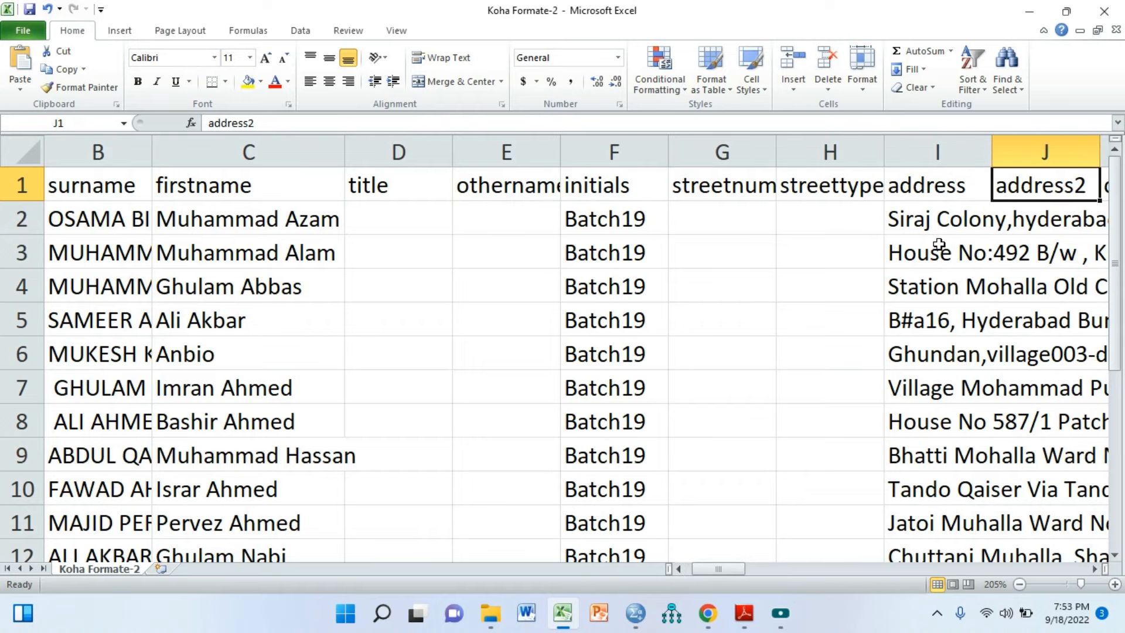
pyautogui.press('Right')
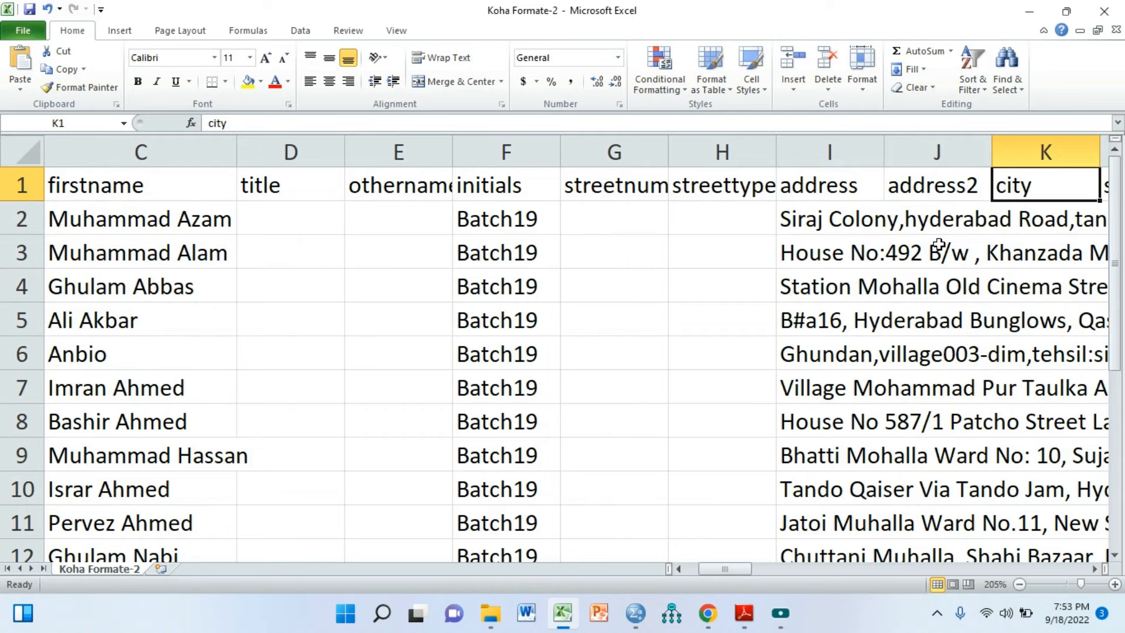
# - Review the headers from address and address2 through city, state, zipcode and country to email in the patron sheet
pyautogui.press('Left')
pyautogui.press('Left')
pyautogui.press('Left')
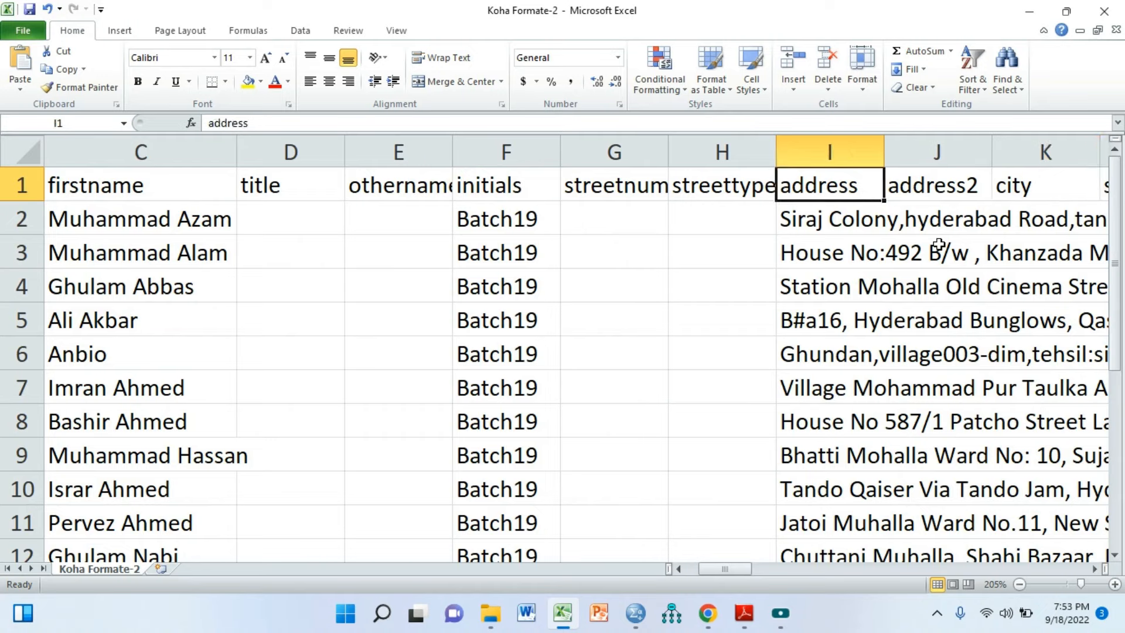
pyautogui.press('Right')
pyautogui.press('Right')
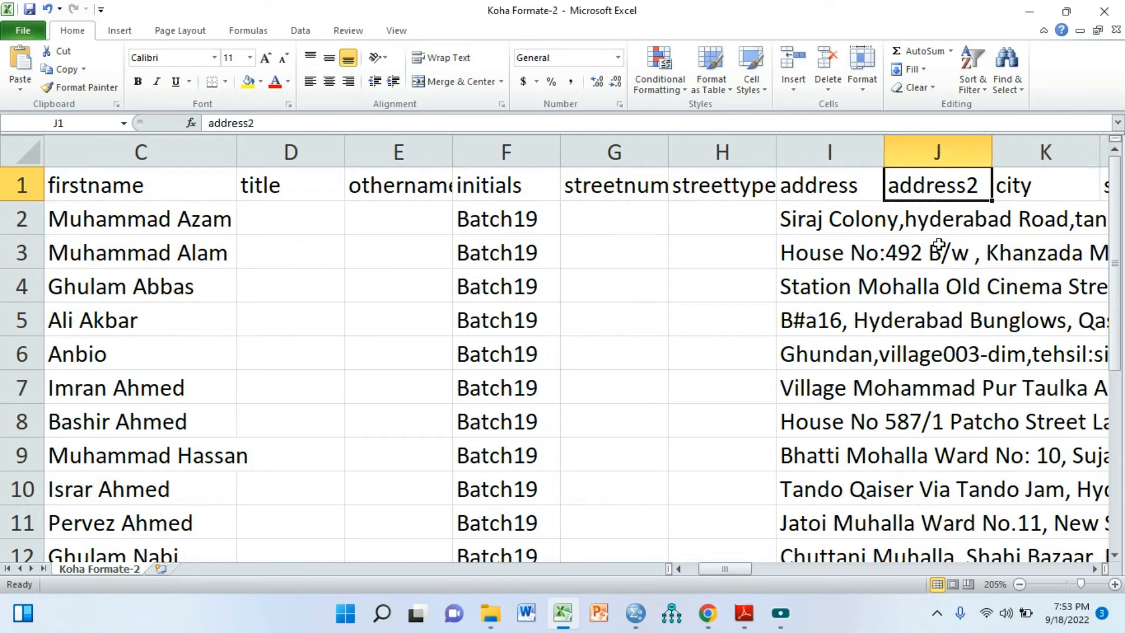
pyautogui.press('Right')
pyautogui.press('Right')
pyautogui.press('Right')
pyautogui.press('Right')
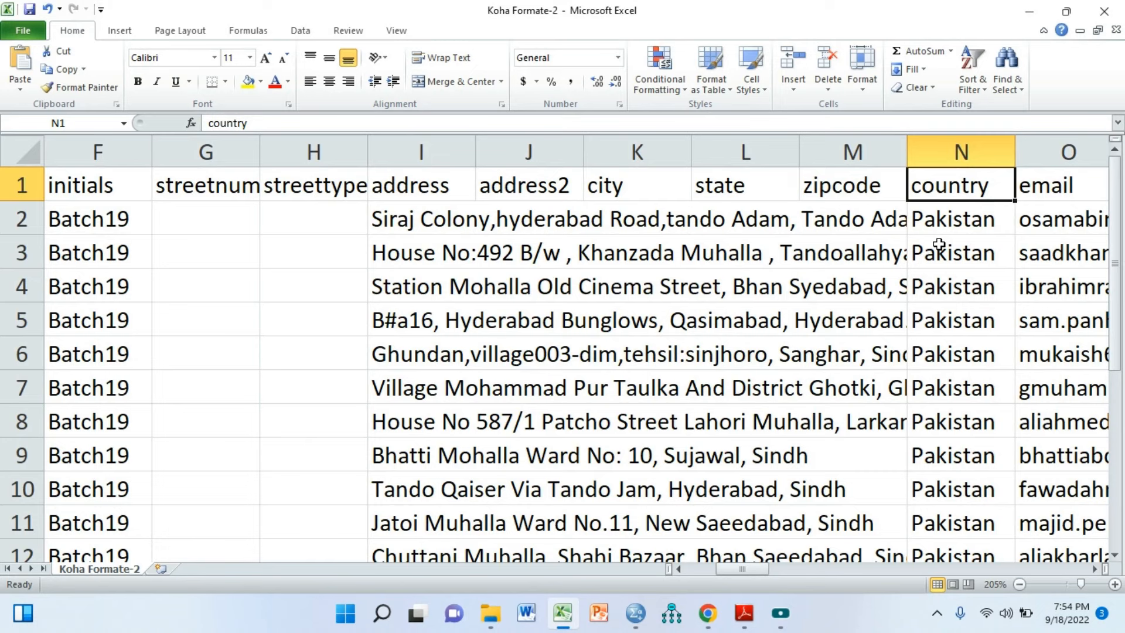
pyautogui.press('Left')
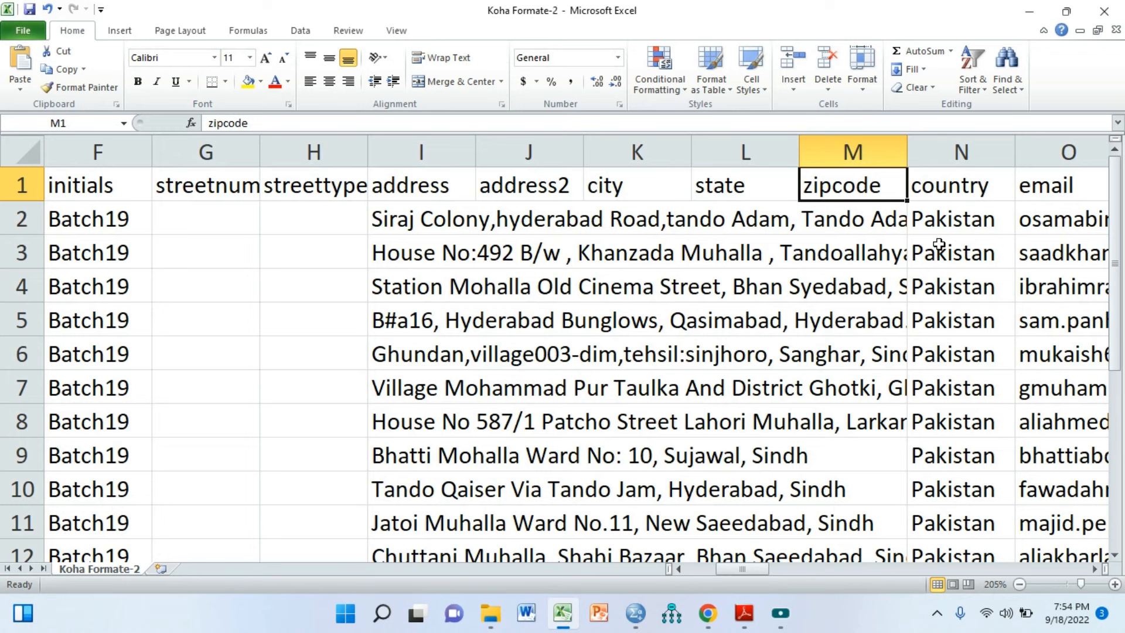
pyautogui.press('Right')
pyautogui.press('Right')
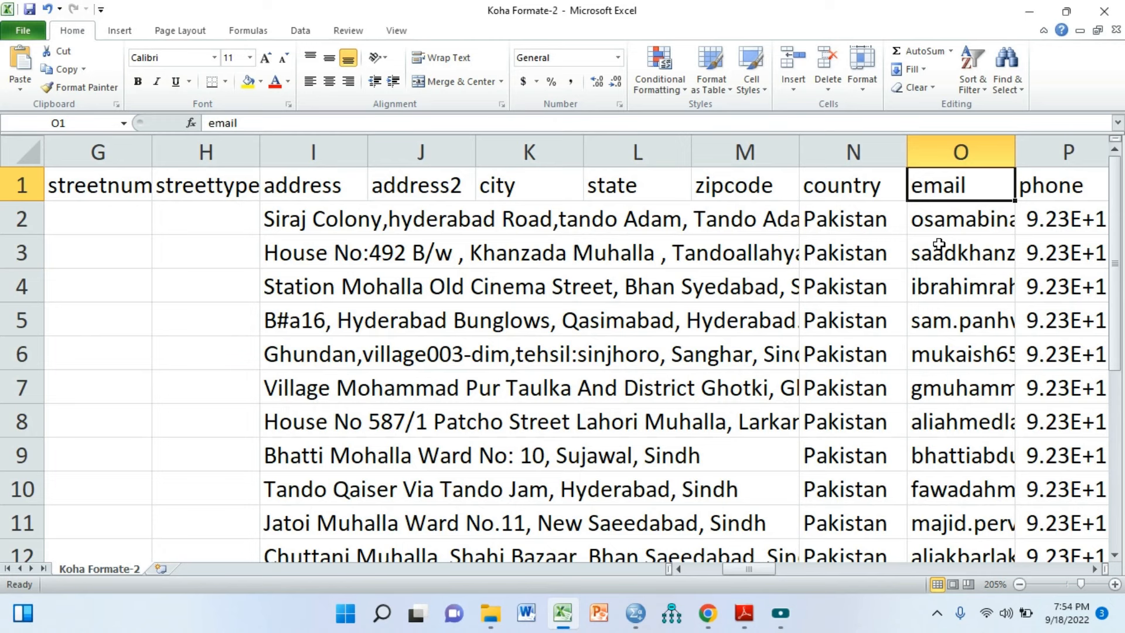
# - Check the phone, mobile and fax headers and the first patron's mobile entry
pyautogui.press('Right')
pyautogui.press('Right')
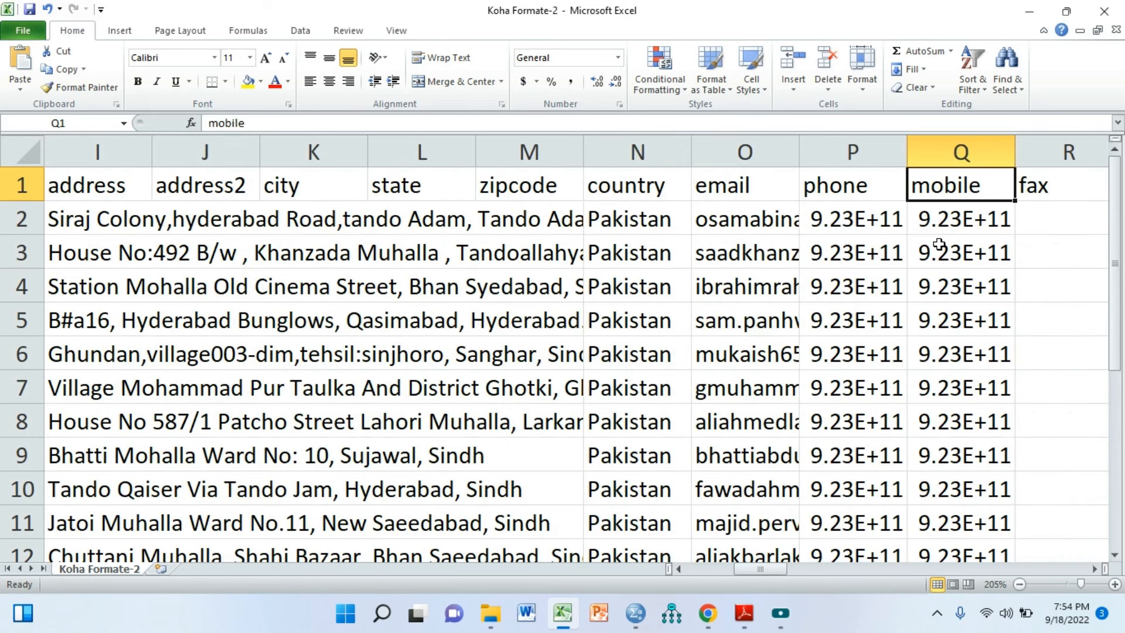
pyautogui.press('Left')
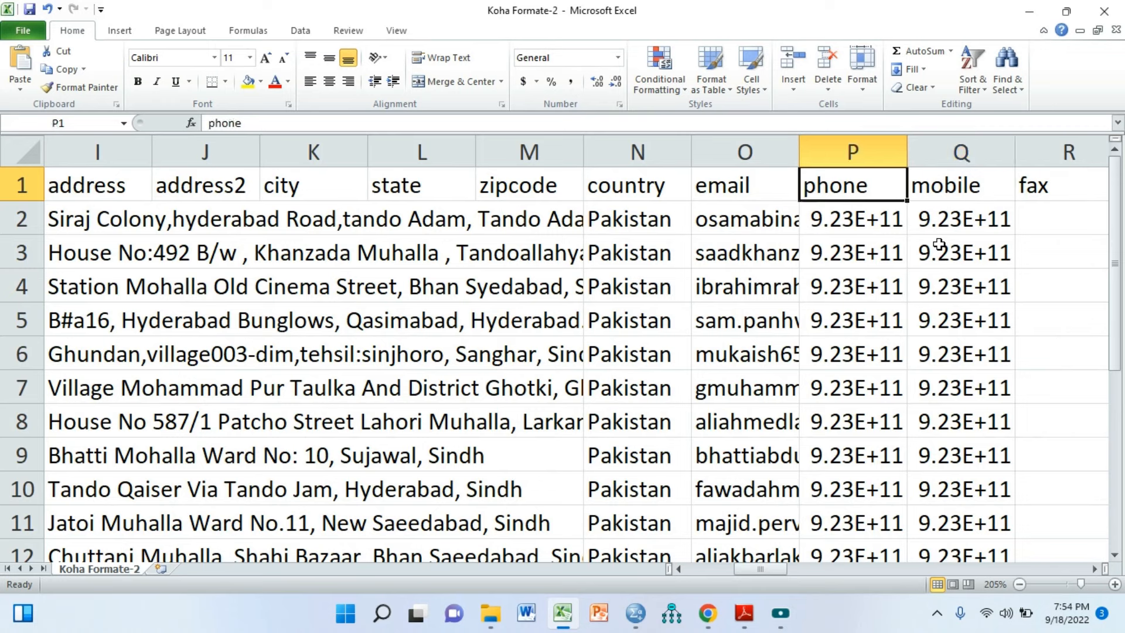
pyautogui.press('Left')
pyautogui.press('Right')
pyautogui.press('Right')
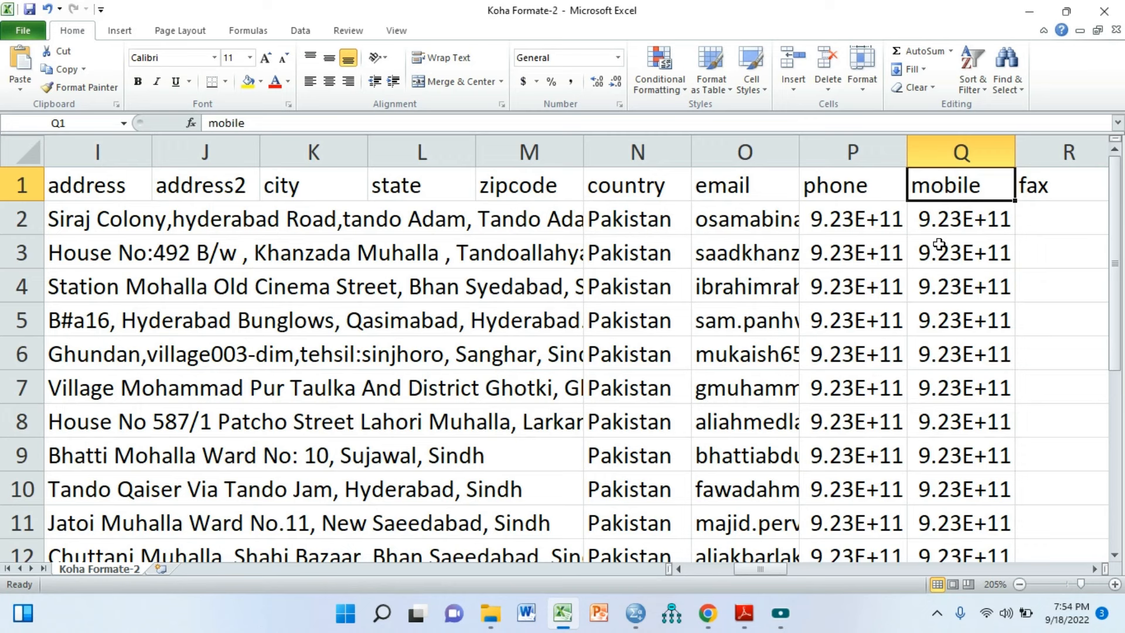
pyautogui.press('Right')
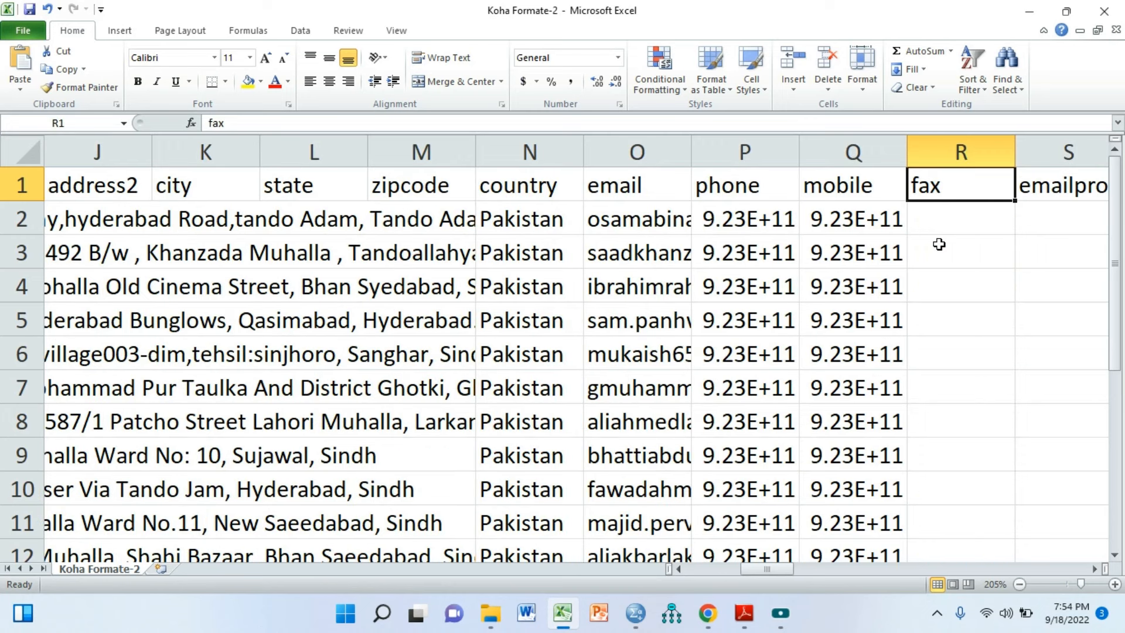
pyautogui.press('Left')
pyautogui.press('Down')
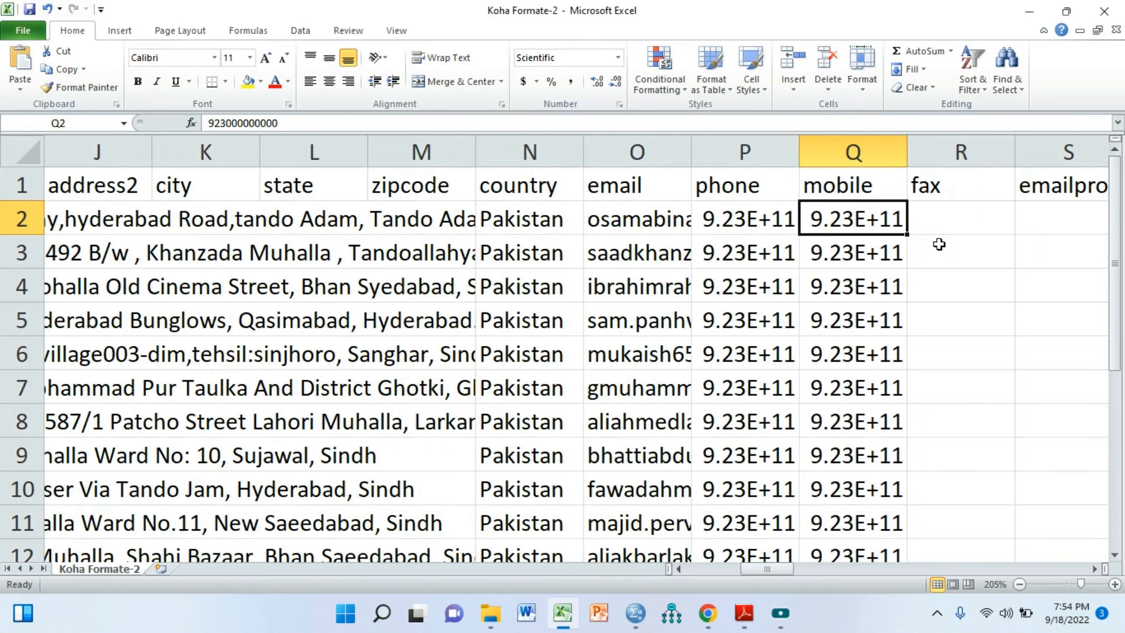
pyautogui.press('Up')
pyautogui.press('Down')
pyautogui.click(866, 256)
pyautogui.click(868, 218)
pyautogui.press('Right')
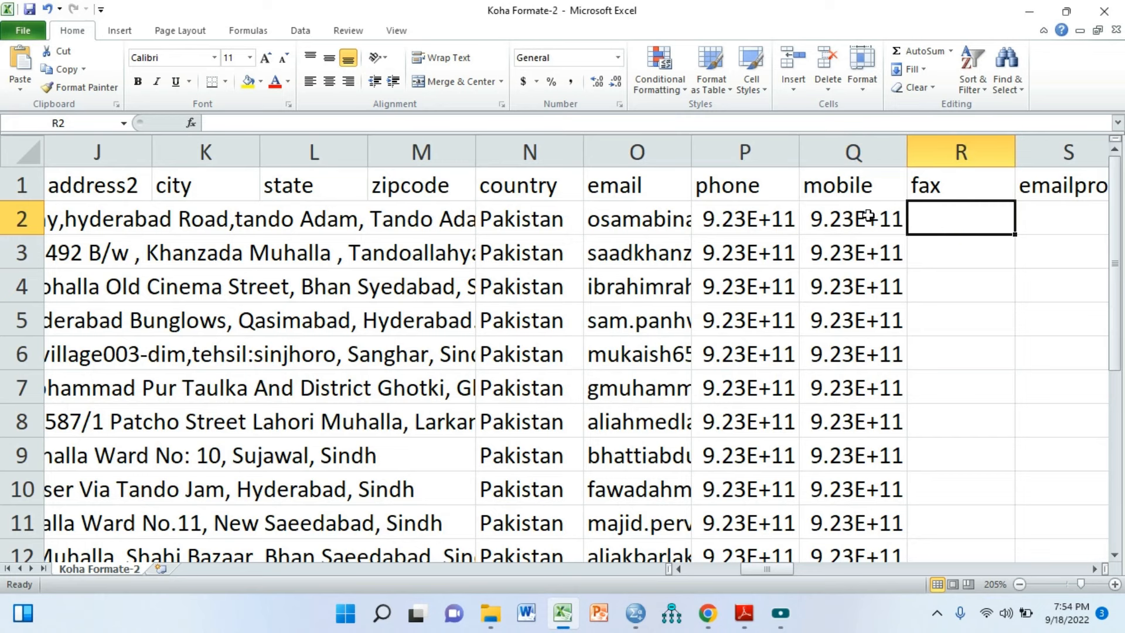
# - Examine the first patron's row from emailpro and phonepro through the B_ address and contact fields to branchcode
pyautogui.press('Right')
pyautogui.press('Right')
pyautogui.press('Right')
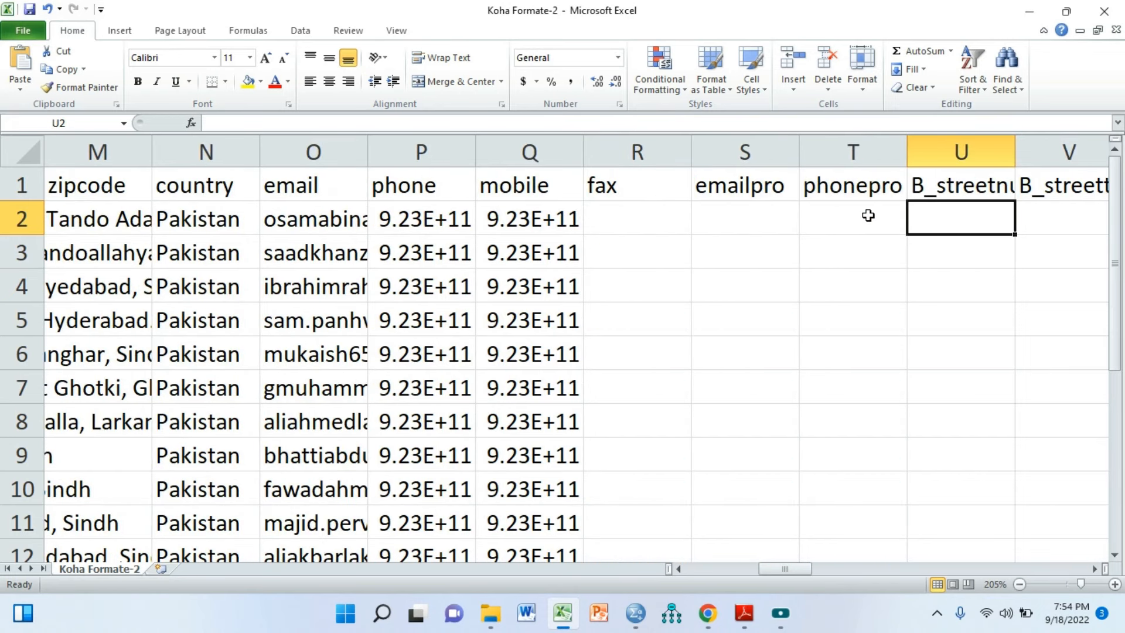
pyautogui.press('Right')
pyautogui.press('Right')
pyautogui.press('Right')
pyautogui.press('Right')
pyautogui.press('Right')
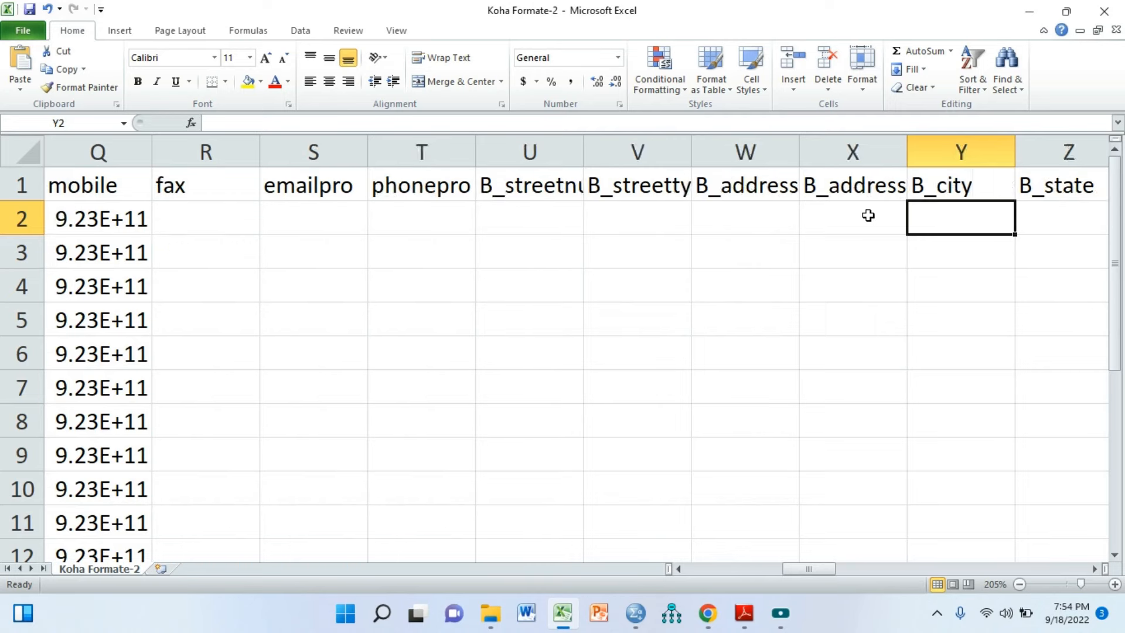
pyautogui.press('Right')
pyautogui.press('Right')
pyautogui.press('Right')
pyautogui.press('Right')
pyautogui.press('Right')
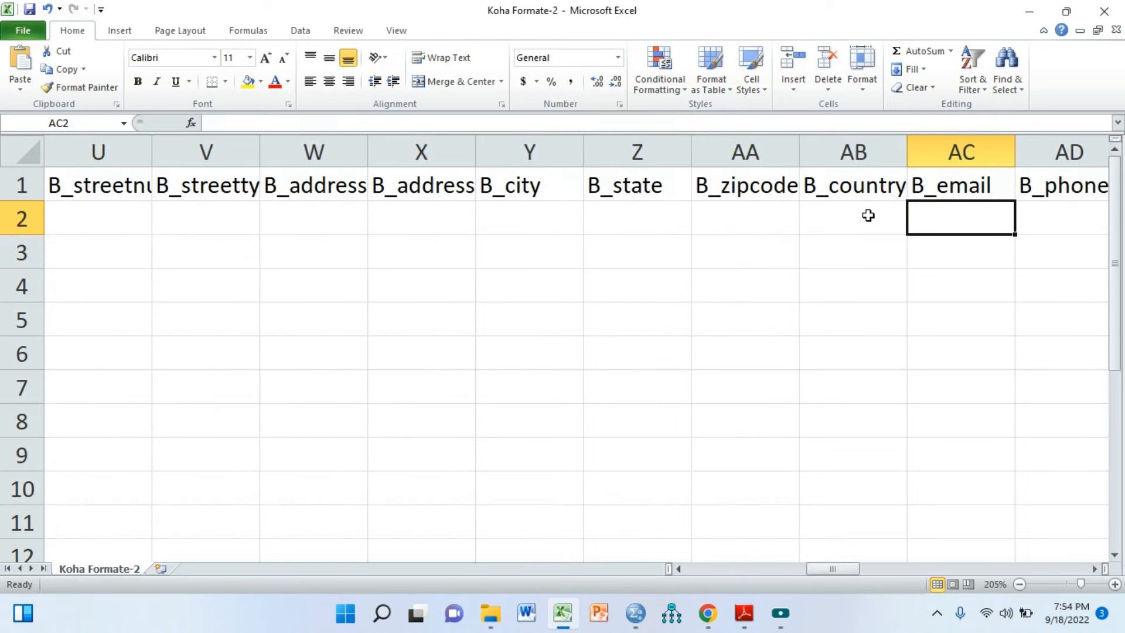
pyautogui.press('Right')
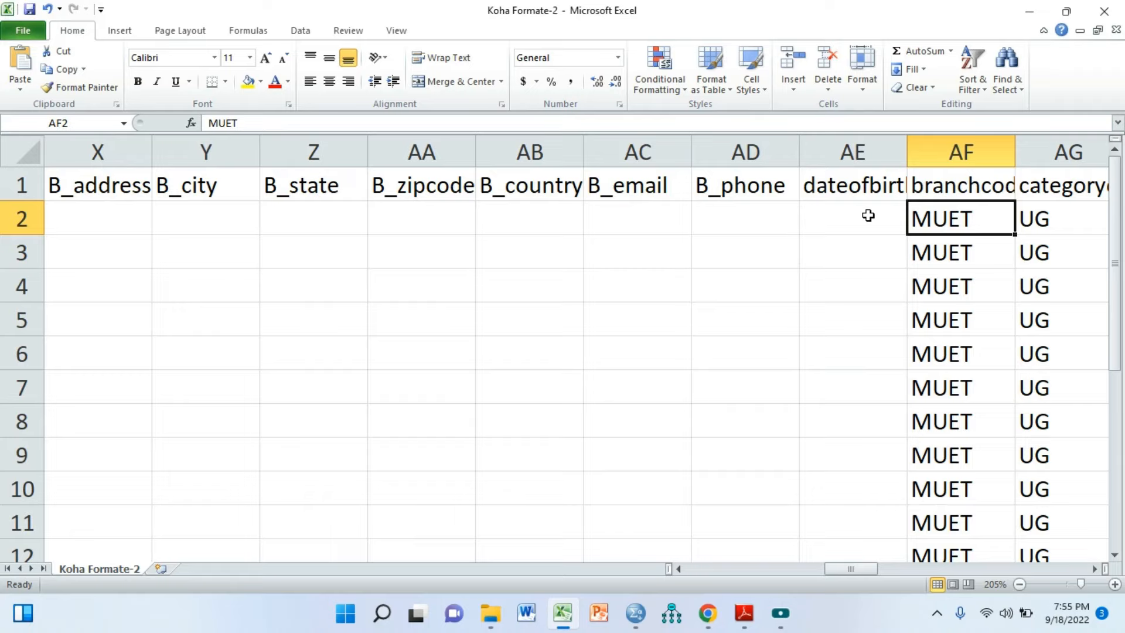
# - Check the branchcode column's header and its first entries, ending on the first patron's code in cell AF2
pyautogui.press('Down')
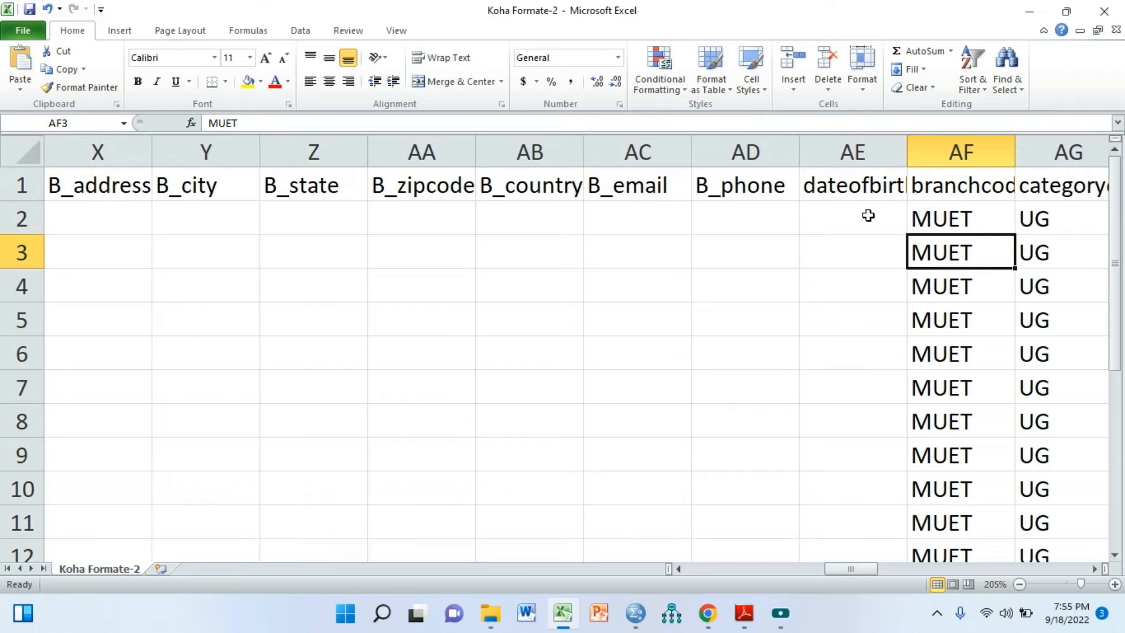
pyautogui.press('Up')
pyautogui.press('Up')
pyautogui.press('Down')
pyautogui.press('Down')
pyautogui.press('Down')
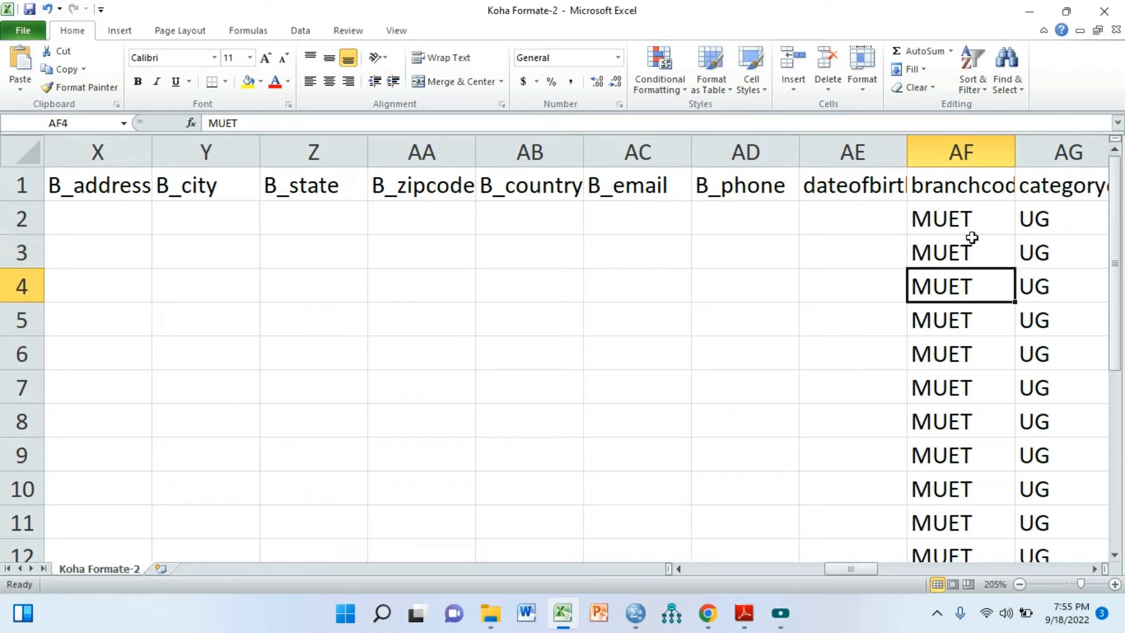
pyautogui.moveTo(970, 213)
pyautogui.mouseDown()
pyautogui.moveTo(972, 552)
pyautogui.moveTo(974, 221)
pyautogui.mouseUp()
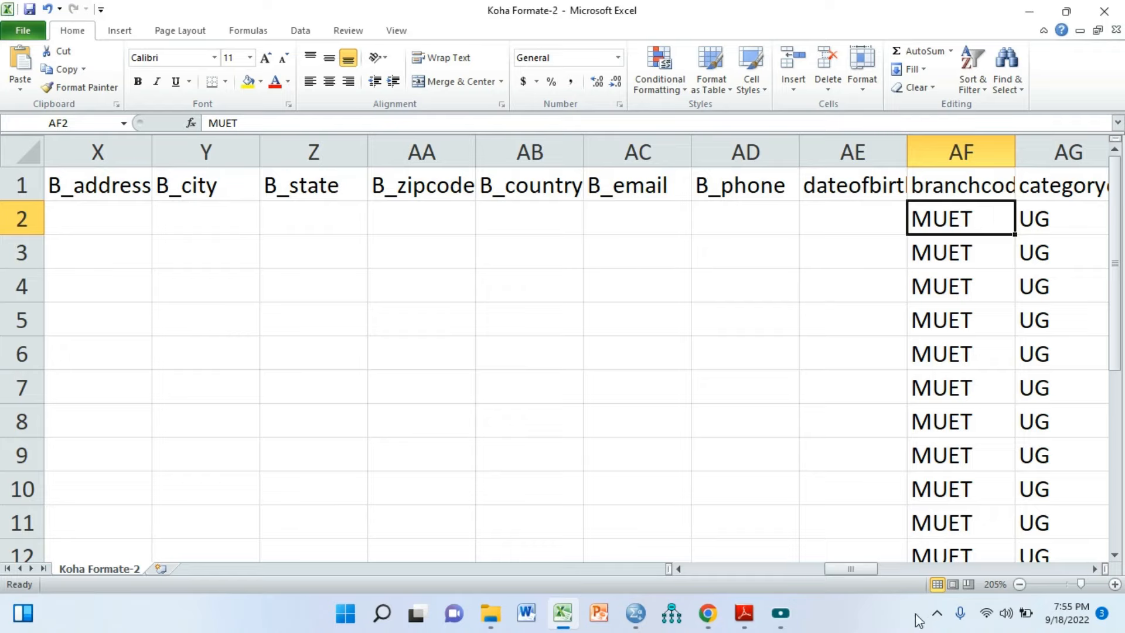
# - Inspect the whole categorycode column and the first patron's category code in cell AG2
pyautogui.click(1046, 218)
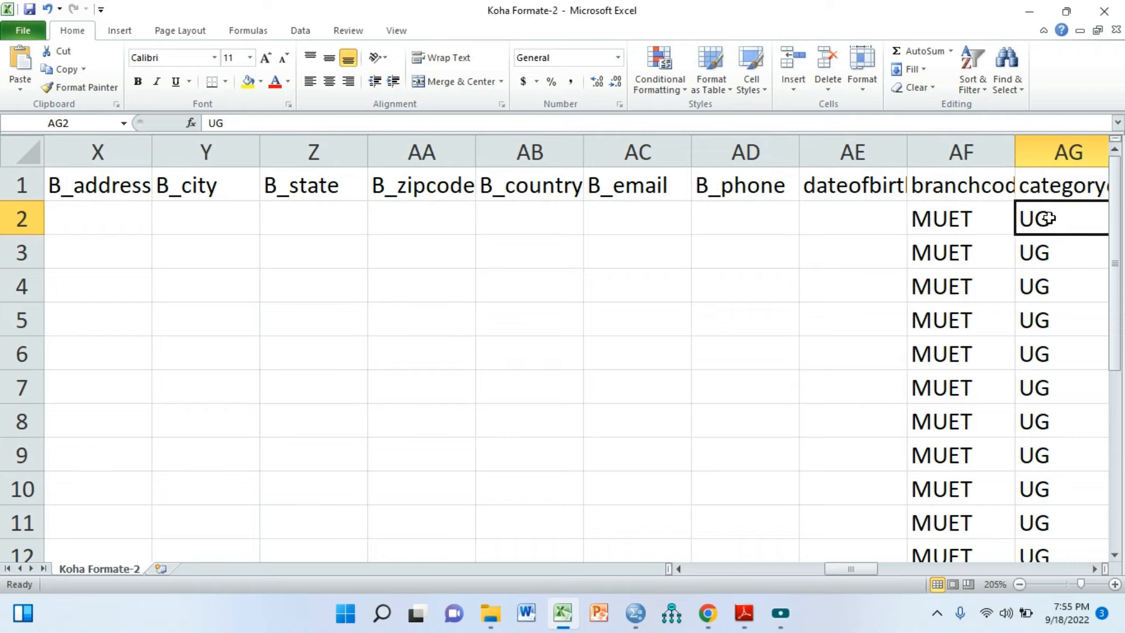
pyautogui.press('Right')
pyautogui.press('Left')
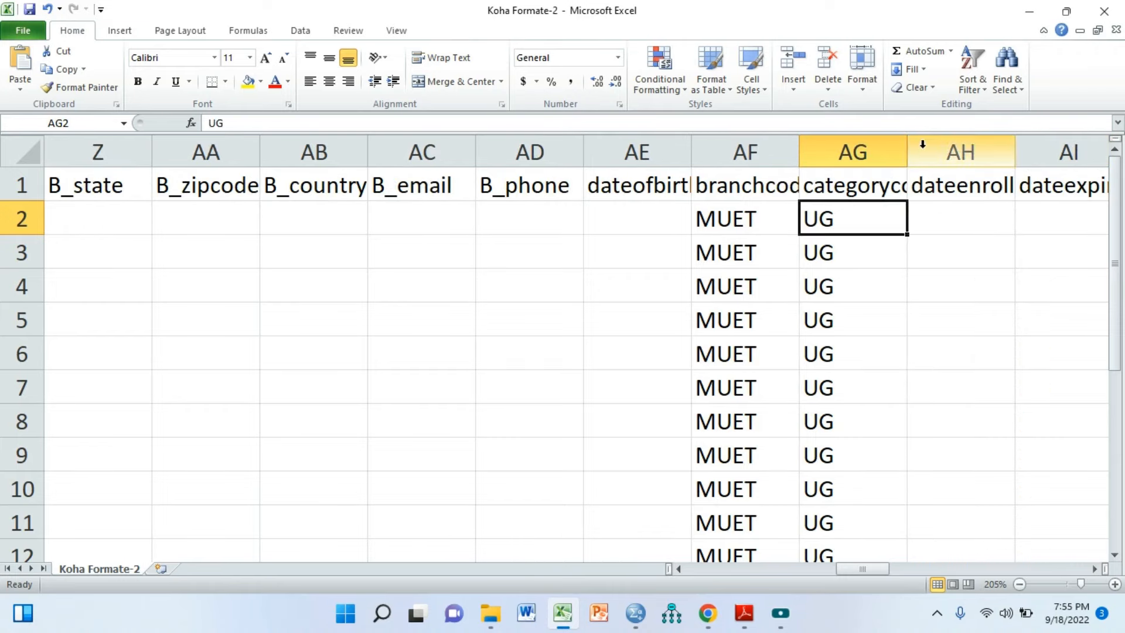
pyautogui.click(841, 154)
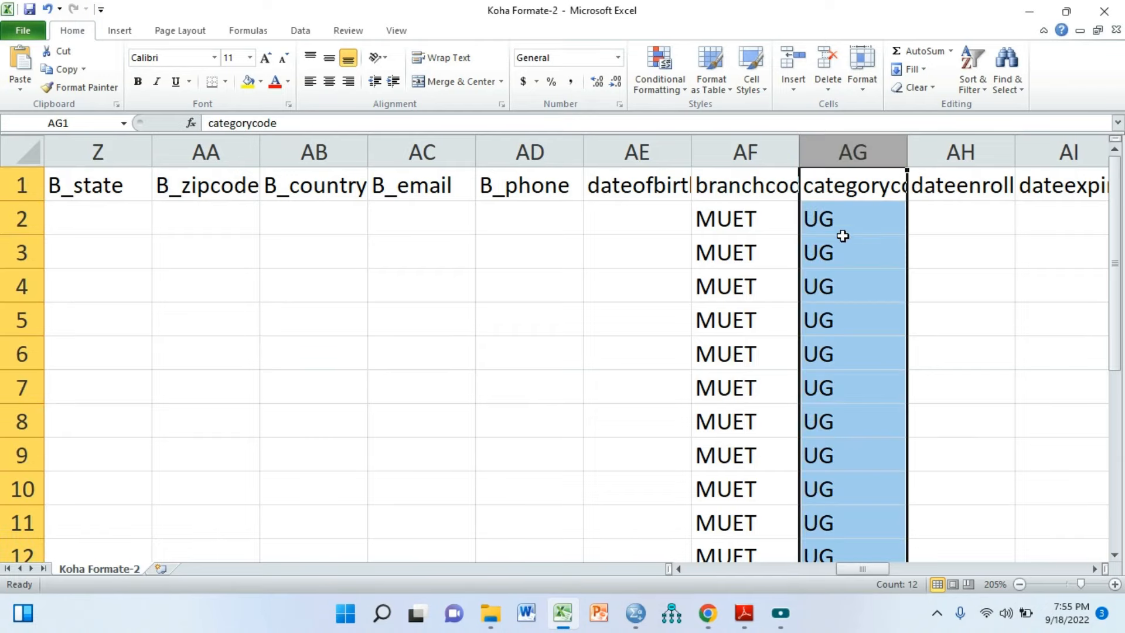
pyautogui.click(842, 229)
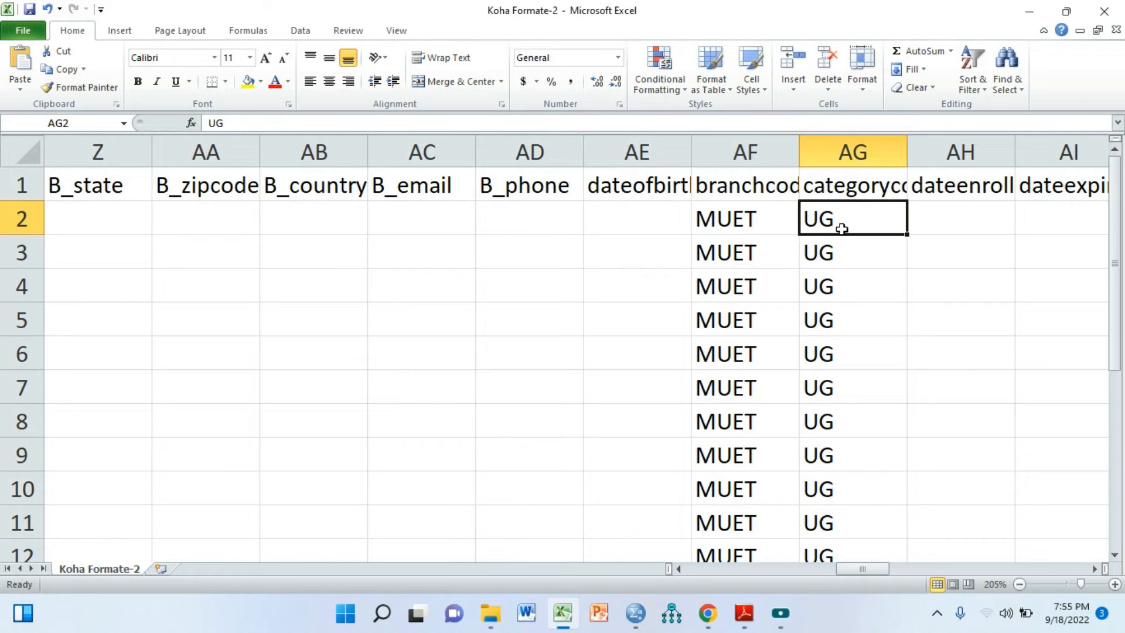
# - Examine the first patron's row from dateenrolled through the debarred, contact, guarantor and relationship fields to sex
pyautogui.press('Right')
pyautogui.press('Right')
pyautogui.press('Right')
pyautogui.press('Right')
pyautogui.press('Right')
pyautogui.press('Right')
pyautogui.press('Right')
pyautogui.press('Right')
pyautogui.press('Right')
pyautogui.press('Right')
pyautogui.press('Right')
pyautogui.press('Right')
pyautogui.press('Right')
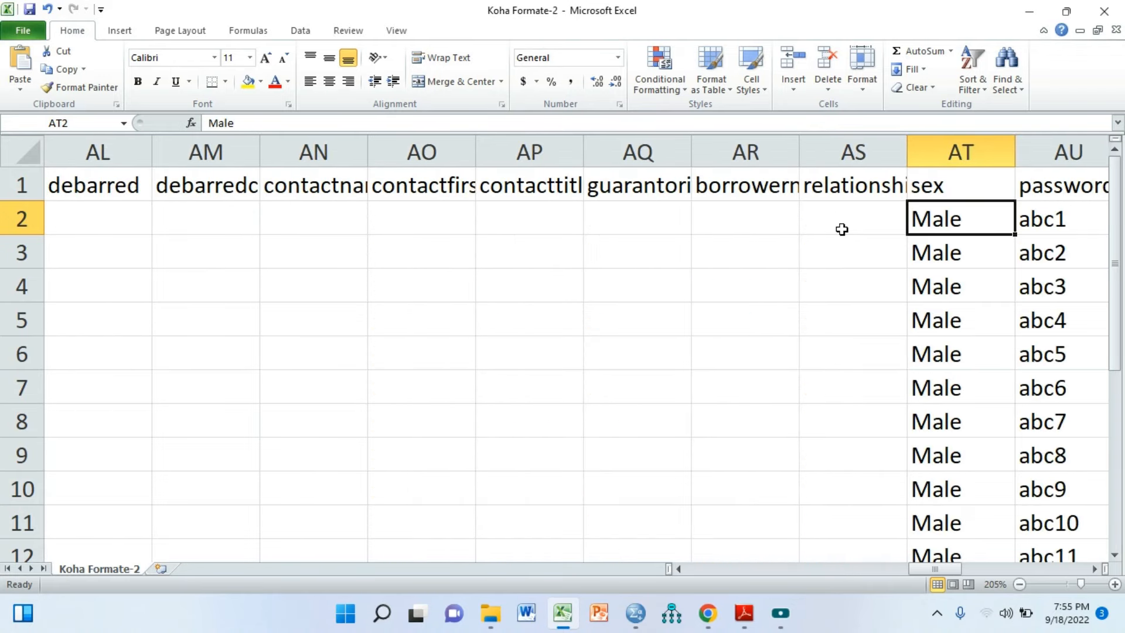
# - Review the first patron's password, flags, userid, opacnote and contactnote fields
pyautogui.press('Right')
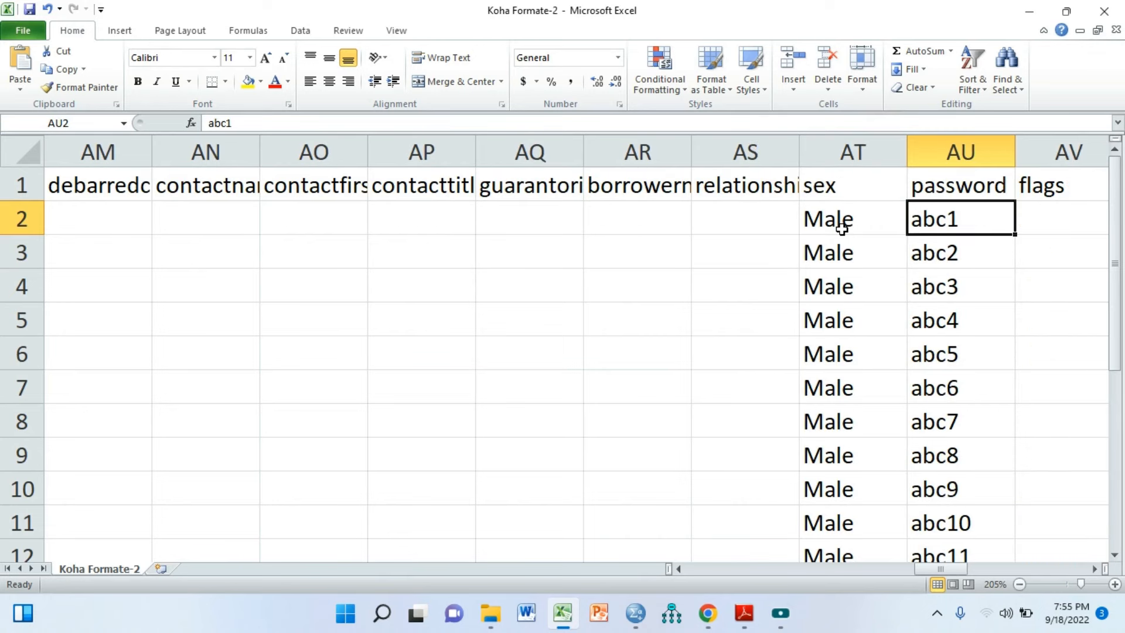
pyautogui.press('Right')
pyautogui.press('Right')
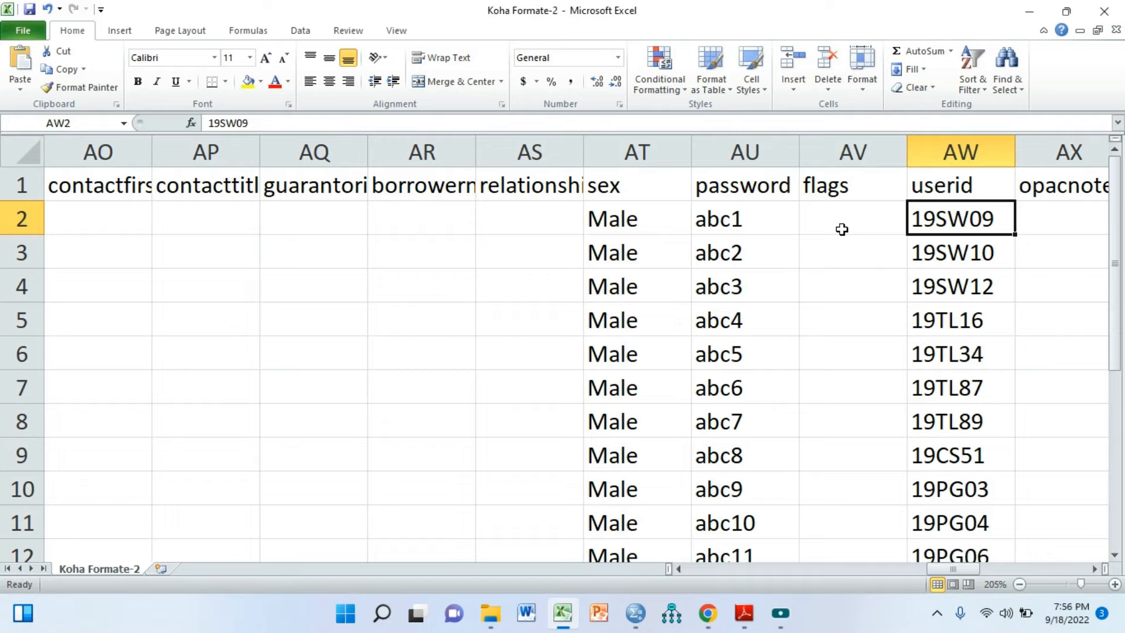
pyautogui.click(1035, 217)
pyautogui.press('Right')
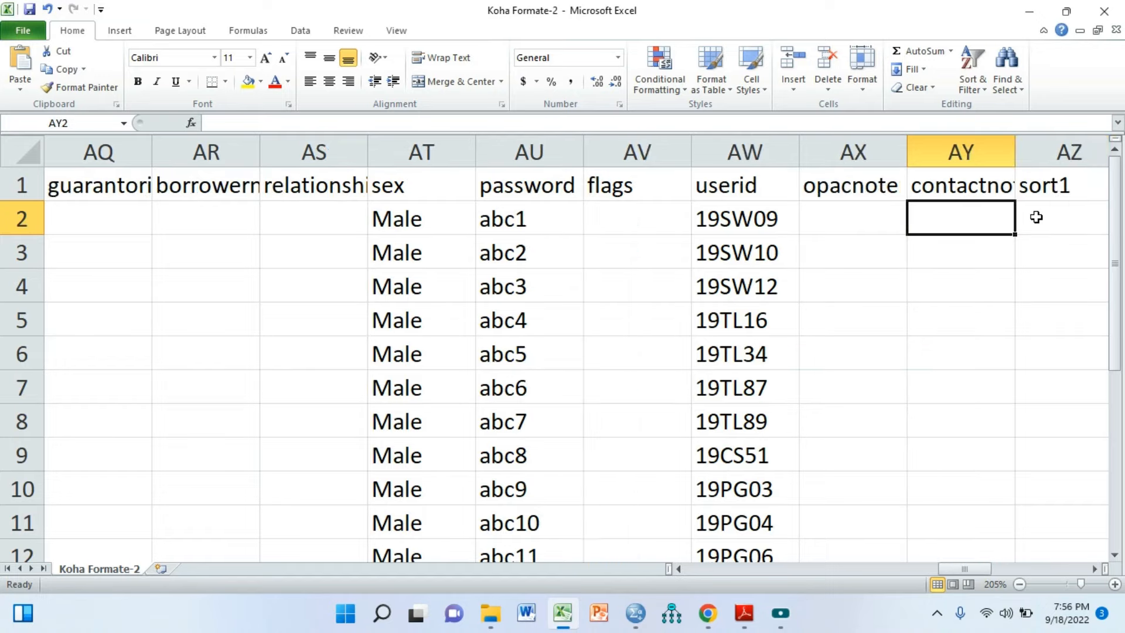
# - Go back from the contactnote column past userid to the first patron's cardnumber in cell A2
pyautogui.press('Left')
pyautogui.press('Left')
pyautogui.press('Left')
pyautogui.press('Left')
pyautogui.press('Left')
pyautogui.press('Left')
pyautogui.press('Left')
pyautogui.press('Left')
pyautogui.press('Left')
pyautogui.press('Left')
pyautogui.press('Left')
pyautogui.press('Left')
pyautogui.press('Left')
pyautogui.press('Left')
pyautogui.press('Left')
pyautogui.press('Left')
pyautogui.press('Left')
pyautogui.press('Left')
pyautogui.press('Left')
pyautogui.press('Left')
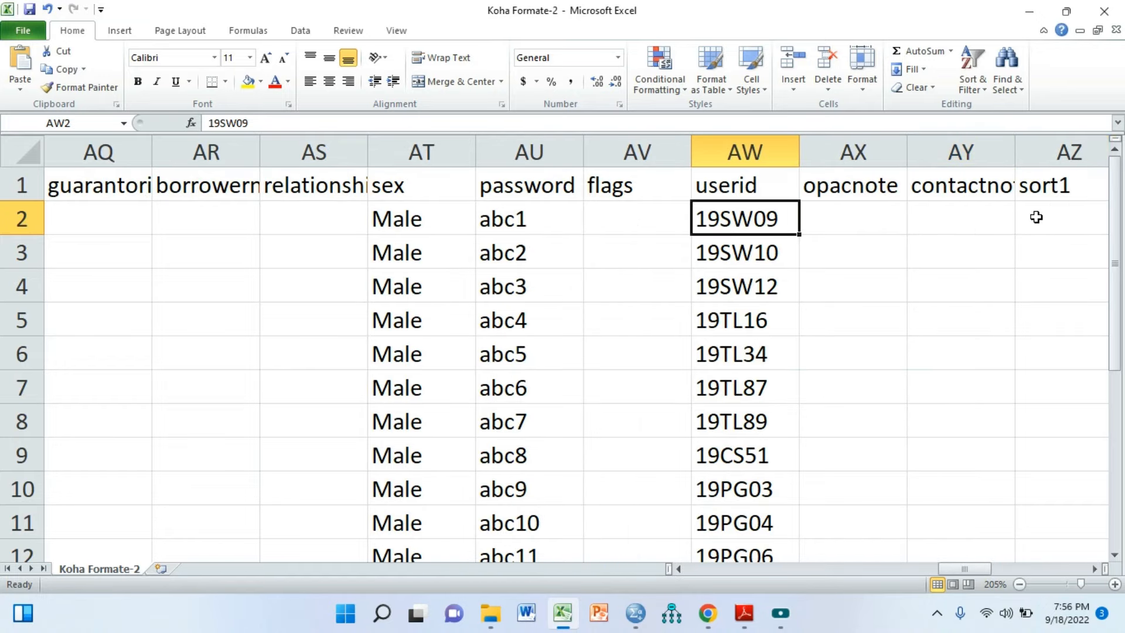
pyautogui.press('Left')
pyautogui.press('Left')
pyautogui.press('Left')
pyautogui.press('Left')
pyautogui.press('Left')
pyautogui.press('Left')
pyautogui.press('Left')
pyautogui.press('Left')
pyautogui.press('Left')
pyautogui.press('Left')
pyautogui.press('Left')
pyautogui.press('Left')
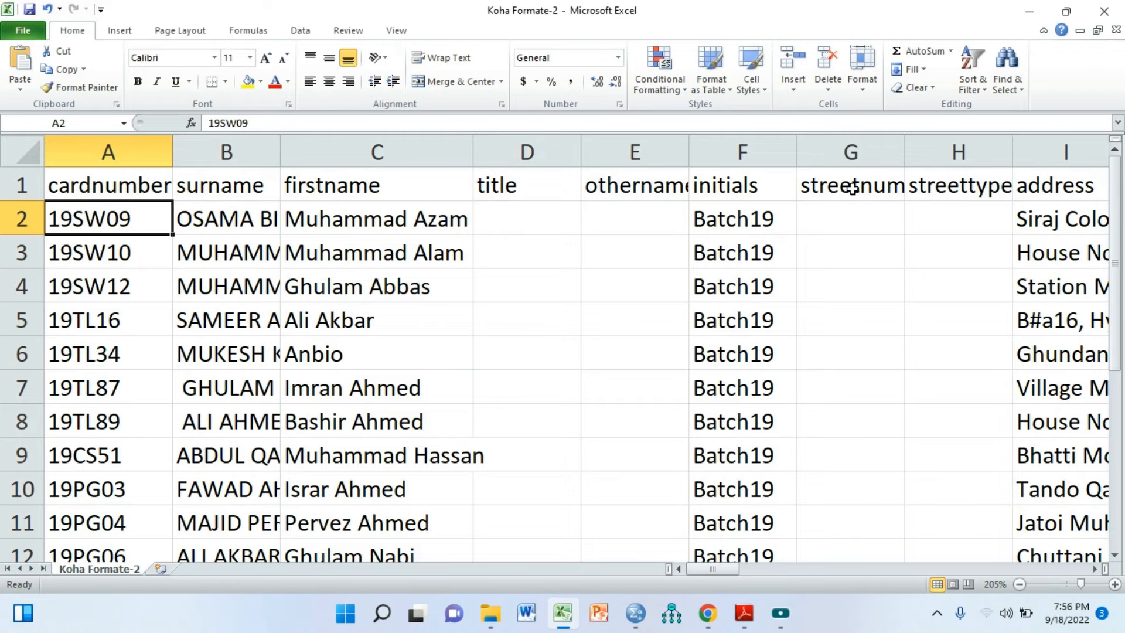
pyautogui.moveTo(704, 568)
pyautogui.mouseDown()
pyautogui.moveTo(896, 564)
pyautogui.moveTo(686, 572)
pyautogui.mouseUp()
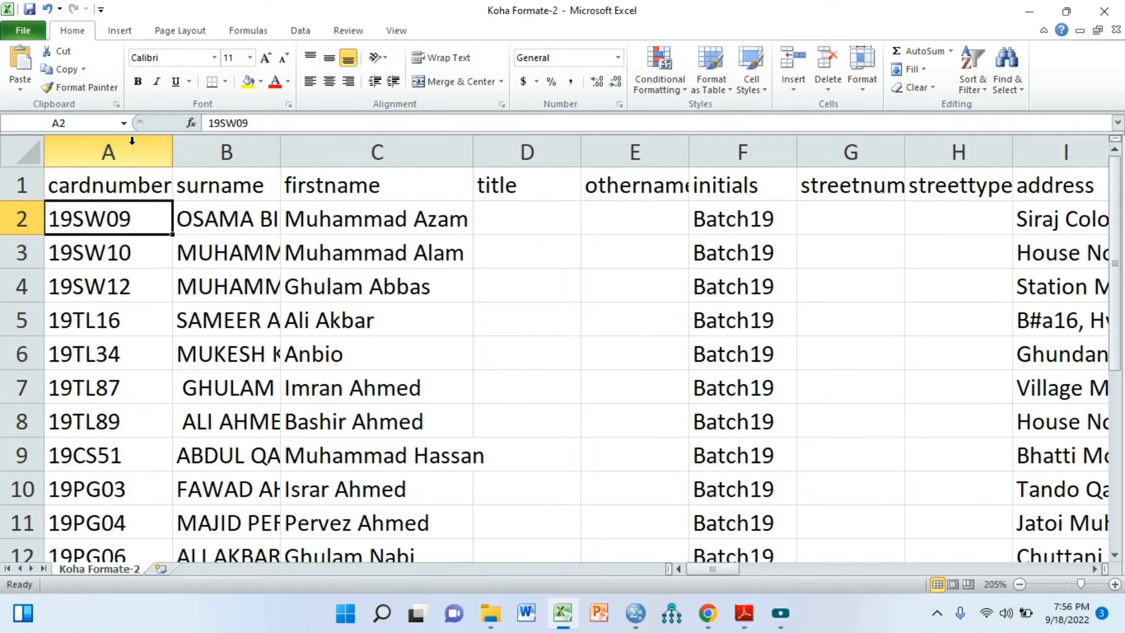
# - Select the entire surname column and then the entire address column to review them
pyautogui.click(205, 146)
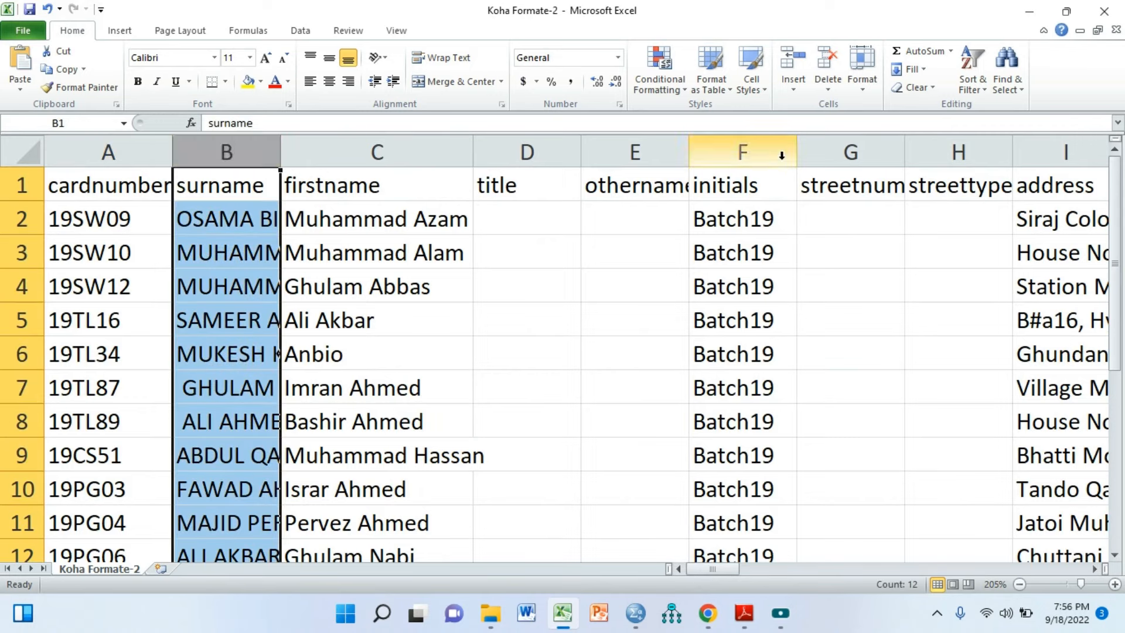
pyautogui.click(1049, 151)
pyautogui.moveTo(727, 567); pyautogui.dragTo(701, 574)
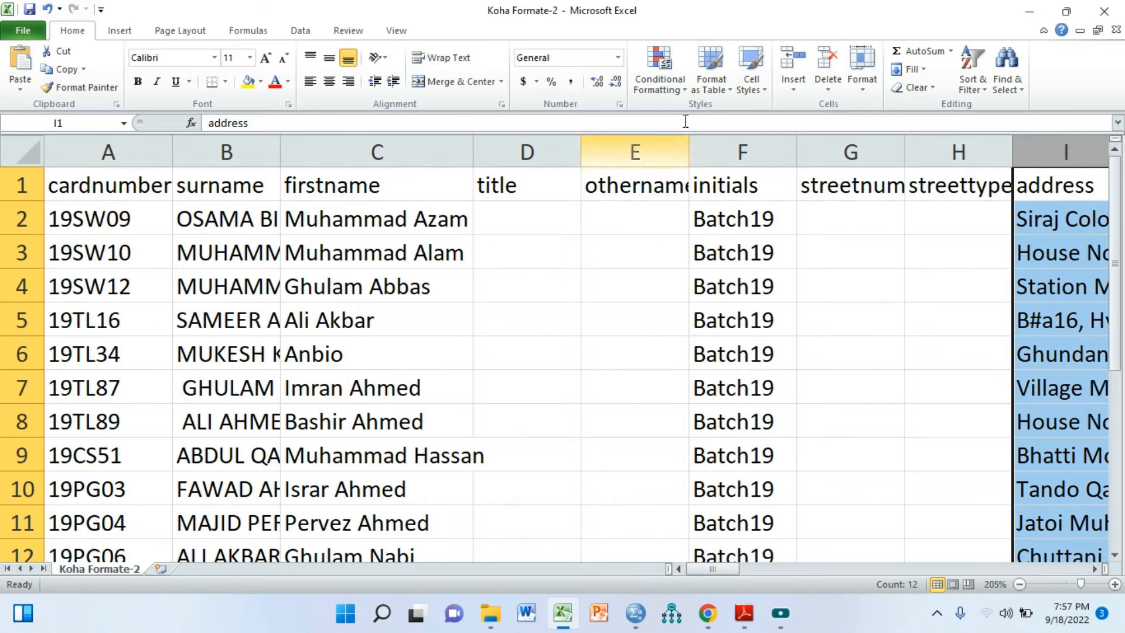
# - Close the workbook and save it as Koha Formate-2 in CSV (Comma delimited) format on the Desktop, replacing the existing file
pyautogui.click(1108, 26)
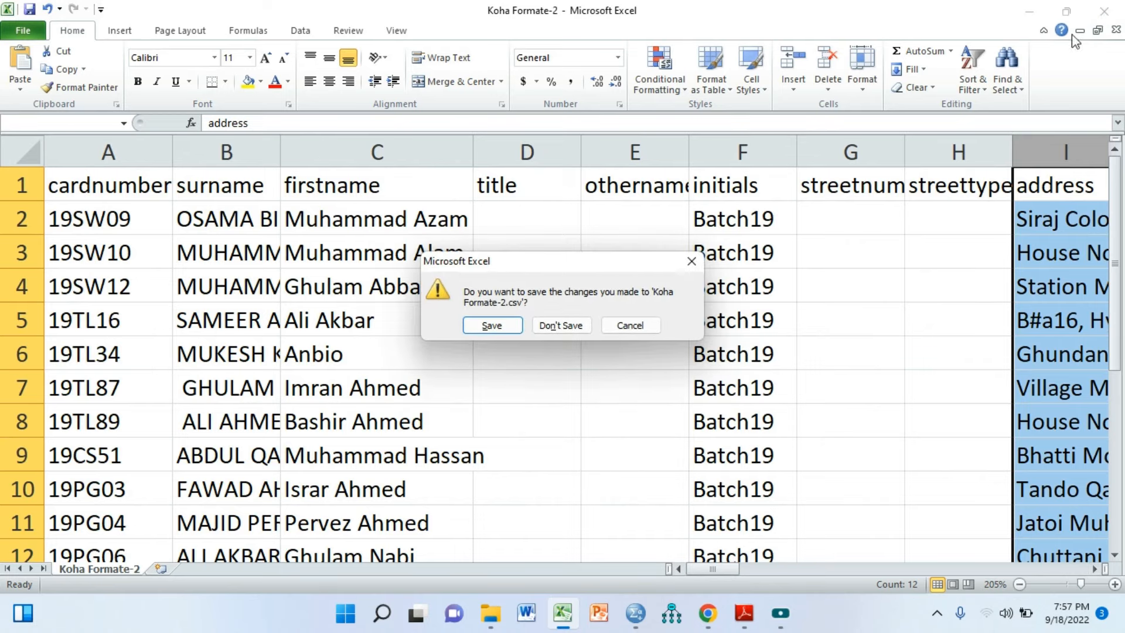
pyautogui.click(486, 325)
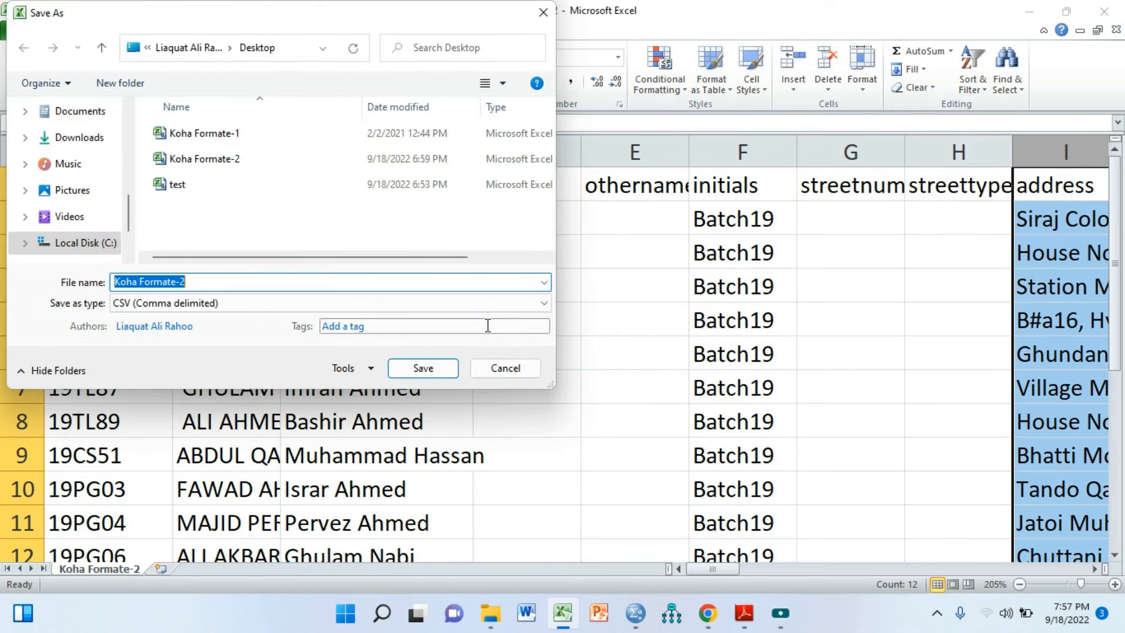
pyautogui.click(422, 369)
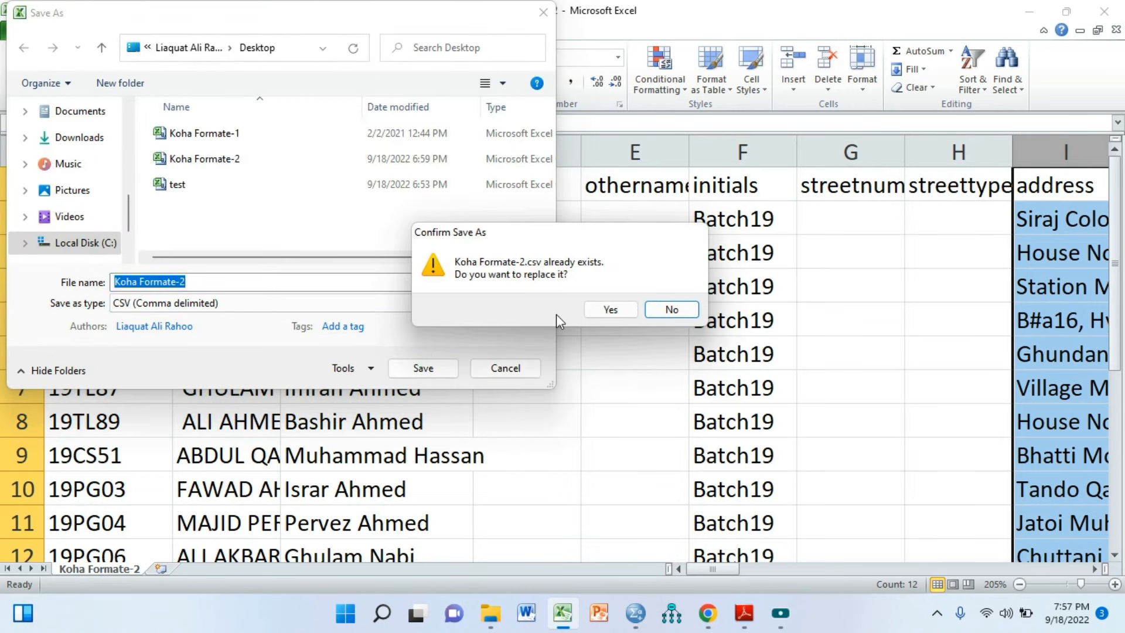
pyautogui.click(591, 310)
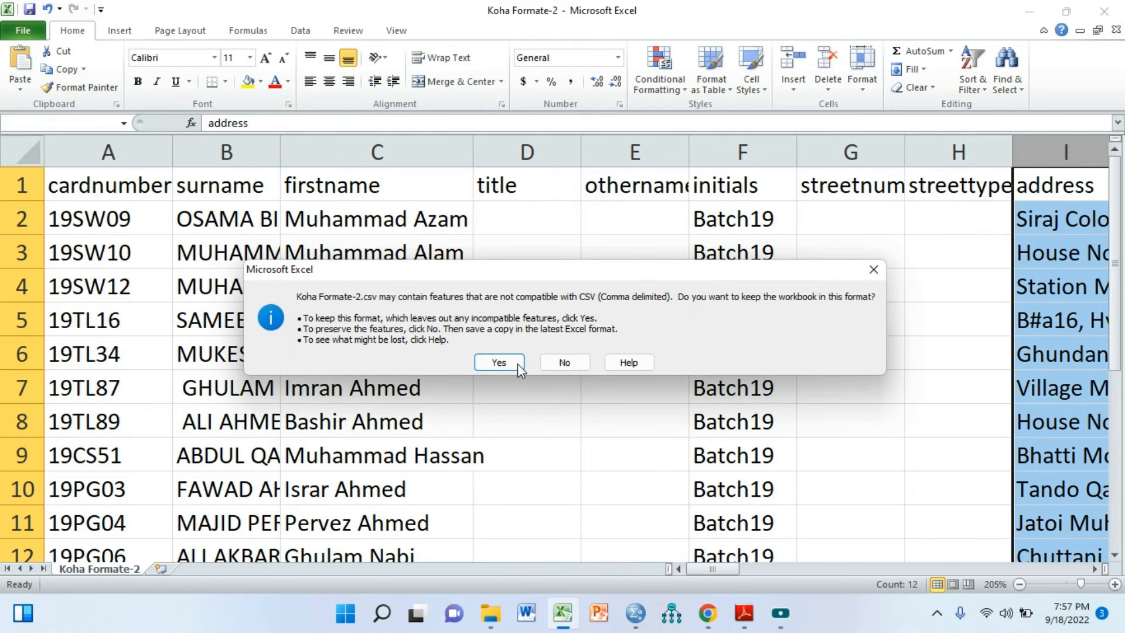
pyautogui.click(499, 364)
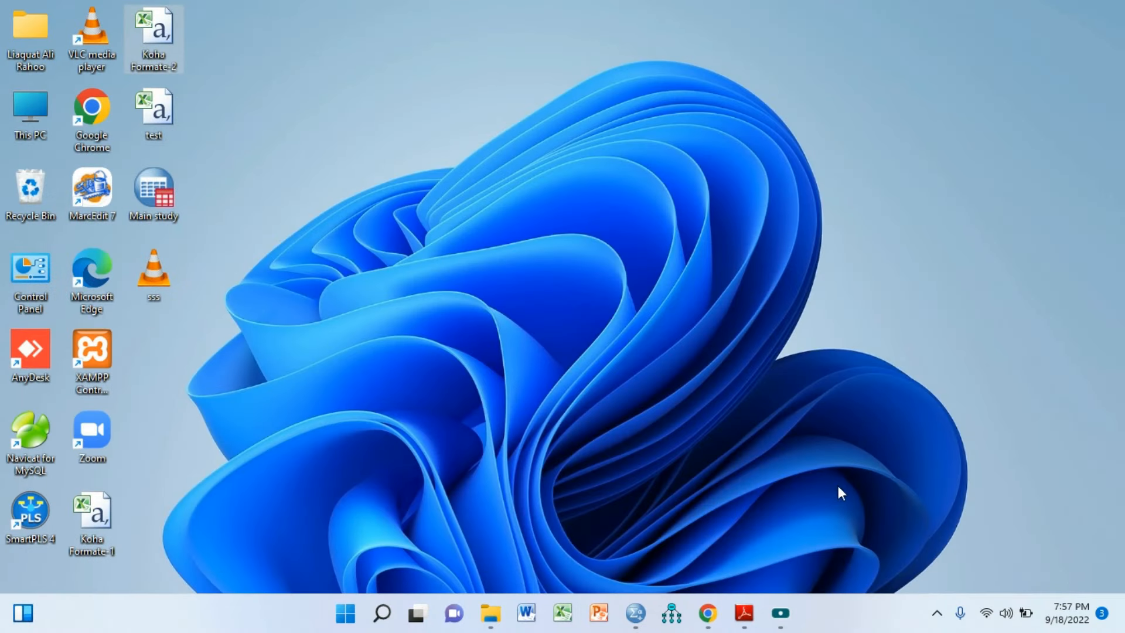
# - Switch to Koha in Chrome, open the Import patrons tool, and choose Koha Formate-2.csv as the file to import
pyautogui.moveTo(707, 613)
pyautogui.click(630, 562)
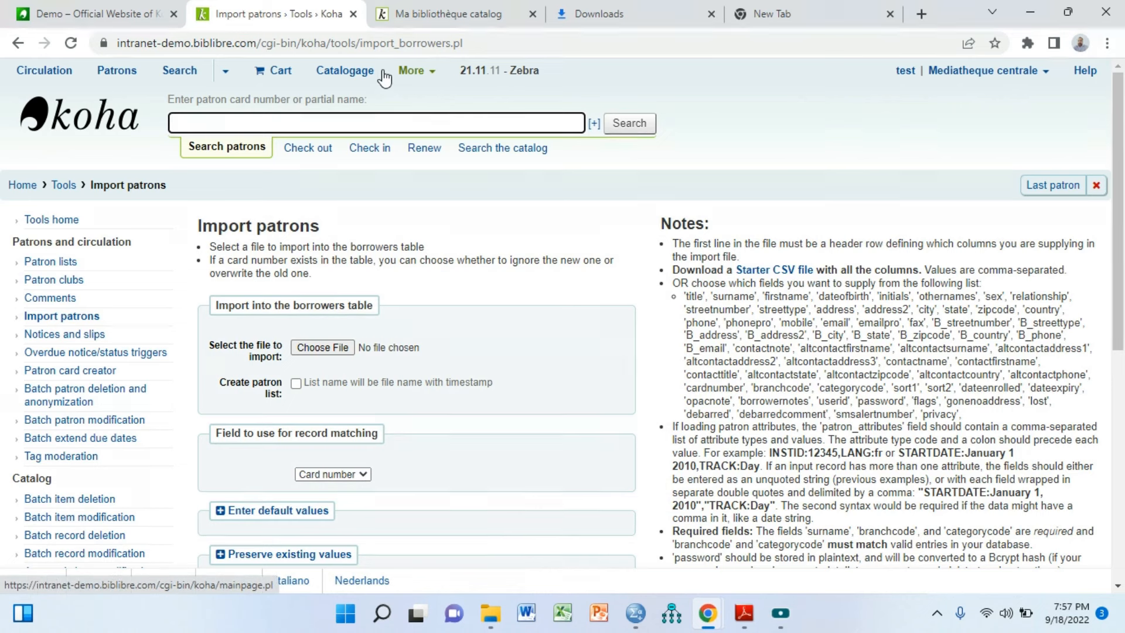
pyautogui.click(59, 187)
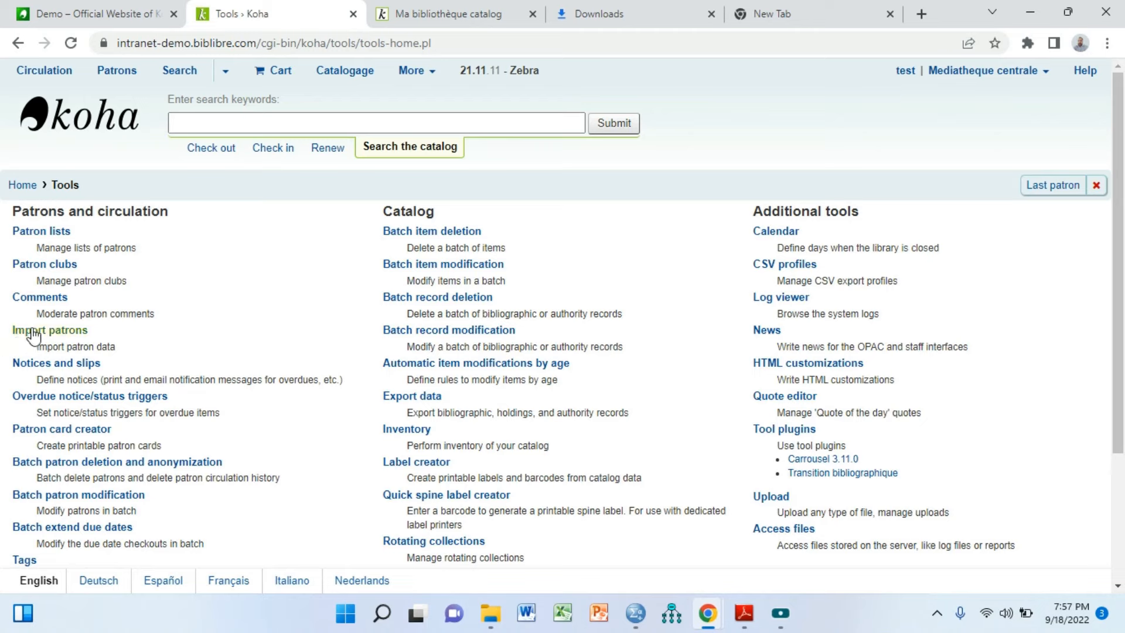
pyautogui.click(62, 332)
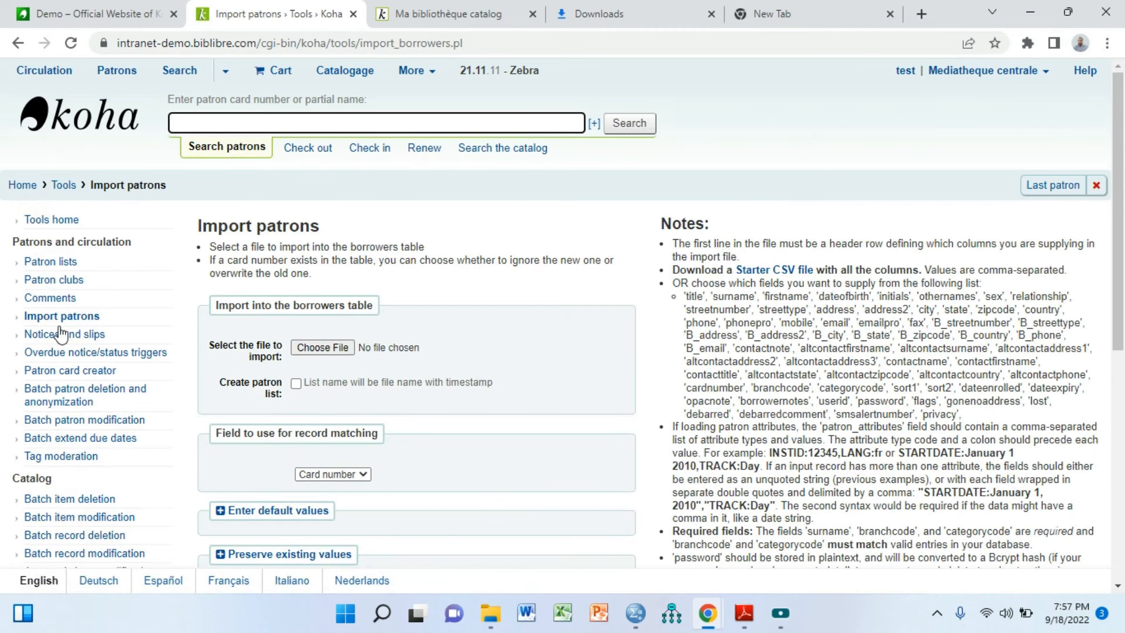
pyautogui.click(326, 350)
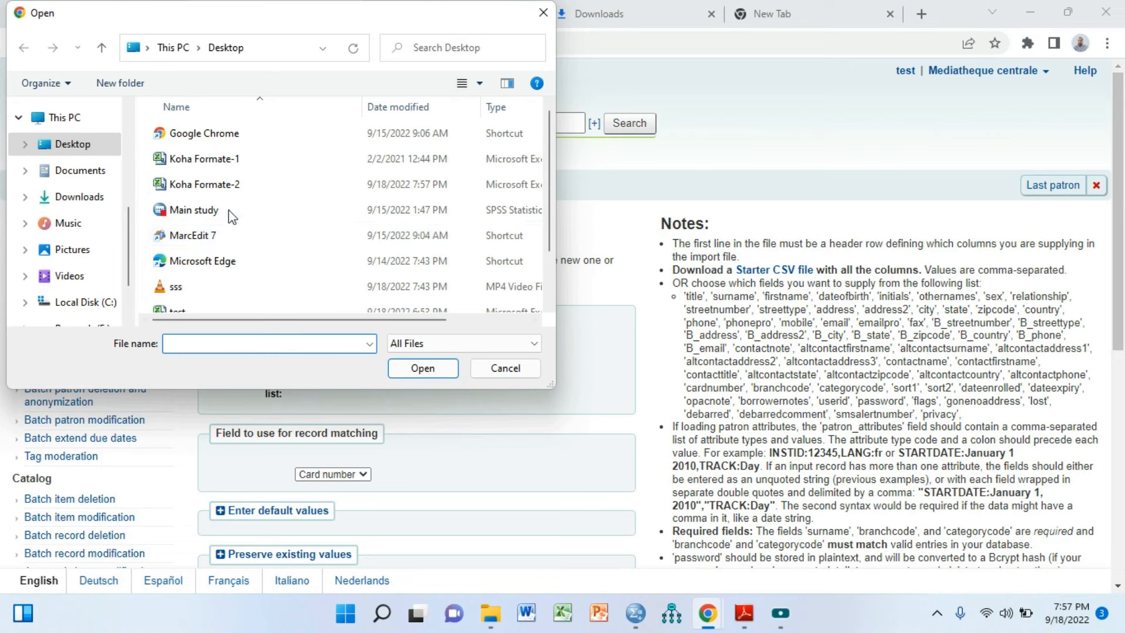
pyautogui.click(234, 185)
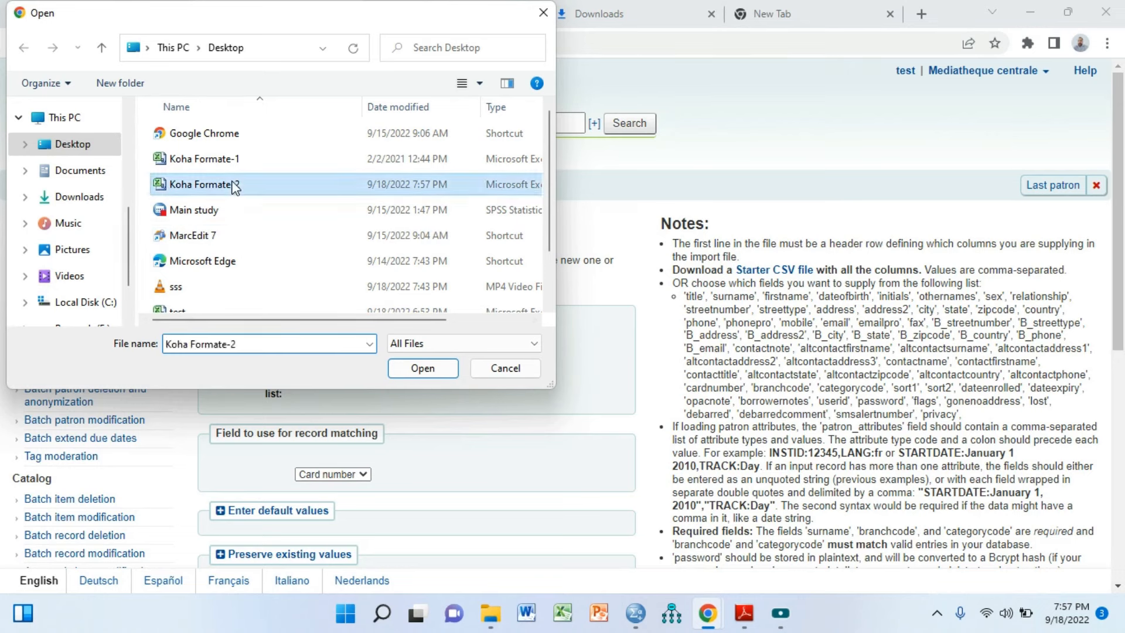
pyautogui.click(422, 369)
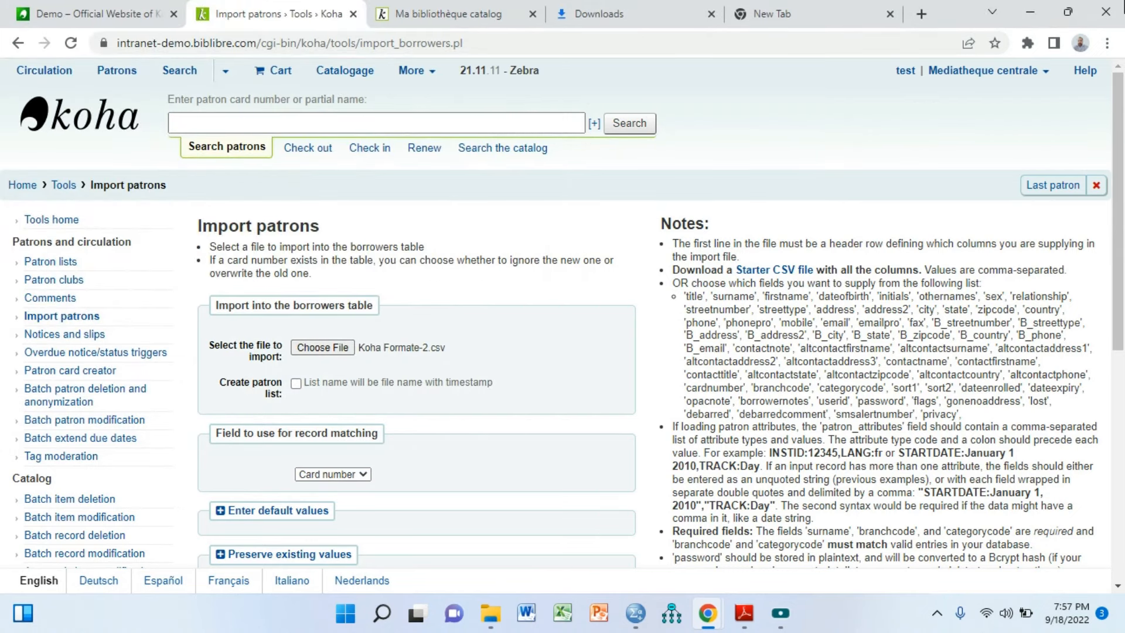
pyautogui.click(1031, 9)
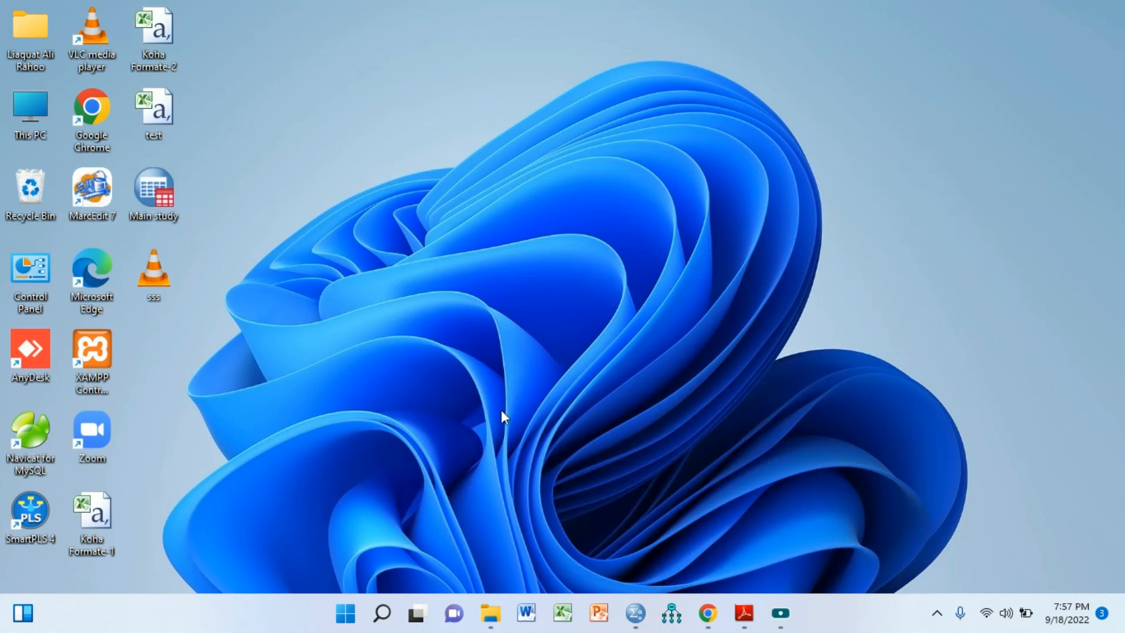
pyautogui.moveTo(708, 613)
pyautogui.click(628, 516)
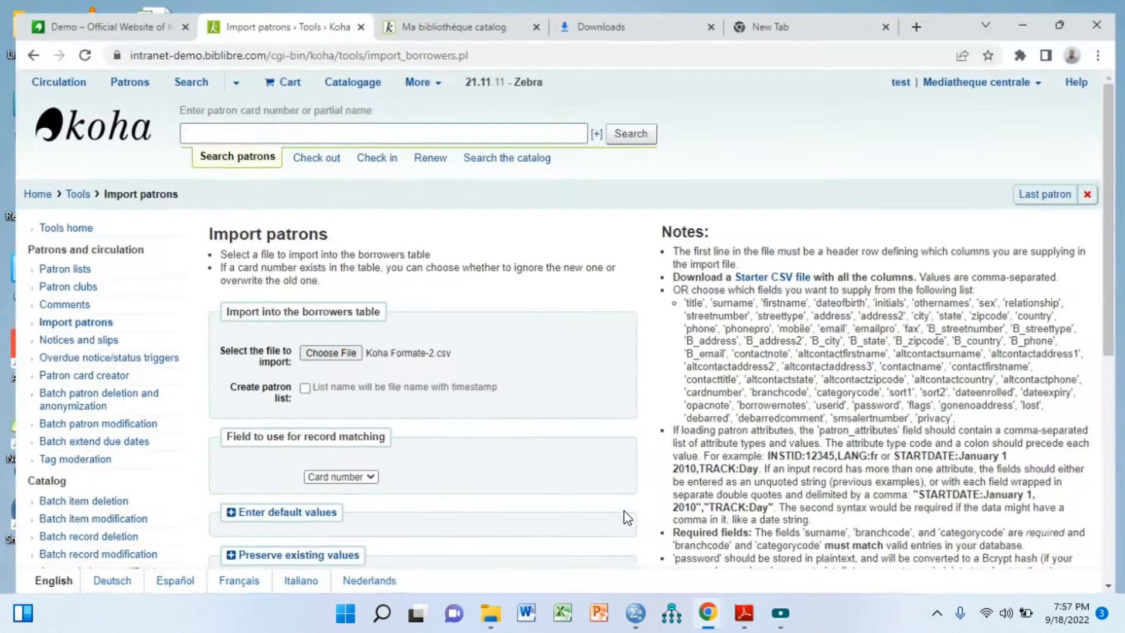
# - Review the patron import options and highlight the notes on zero-padded and ISO date formats
pyautogui.scroll(-5, 455, 337)
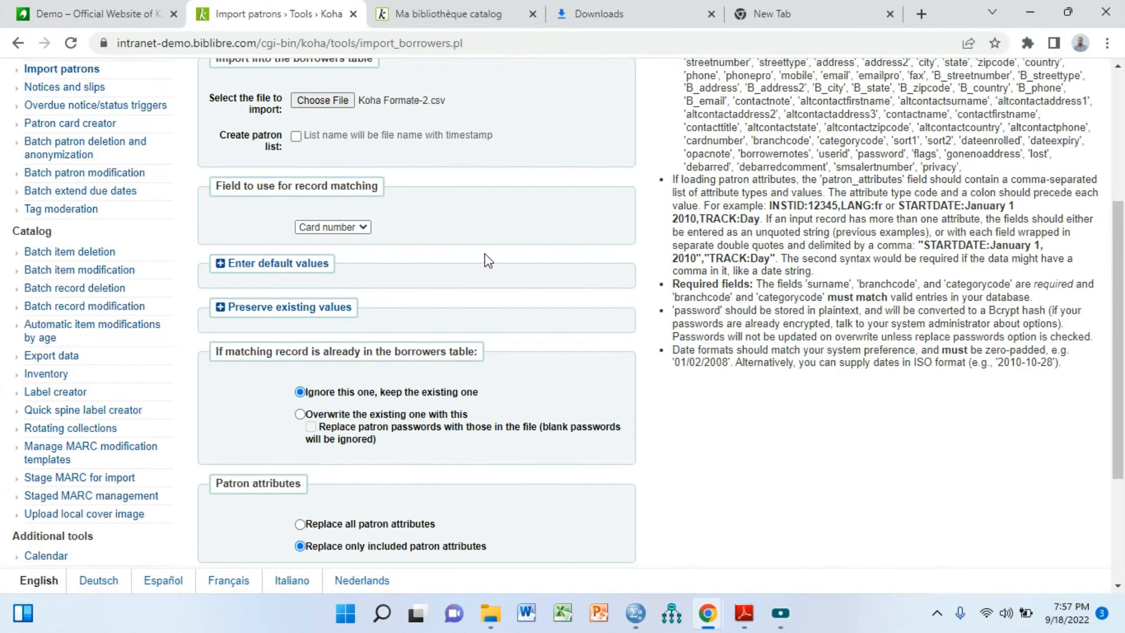
pyautogui.scroll(-2, 480, 237)
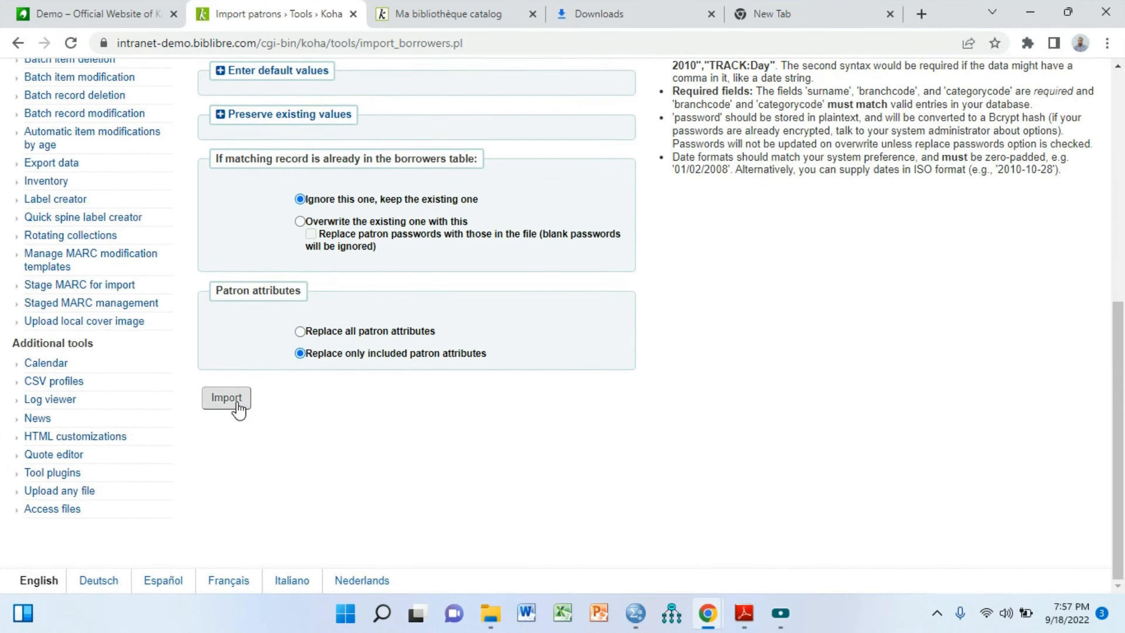
pyautogui.scroll(3, 674, 384)
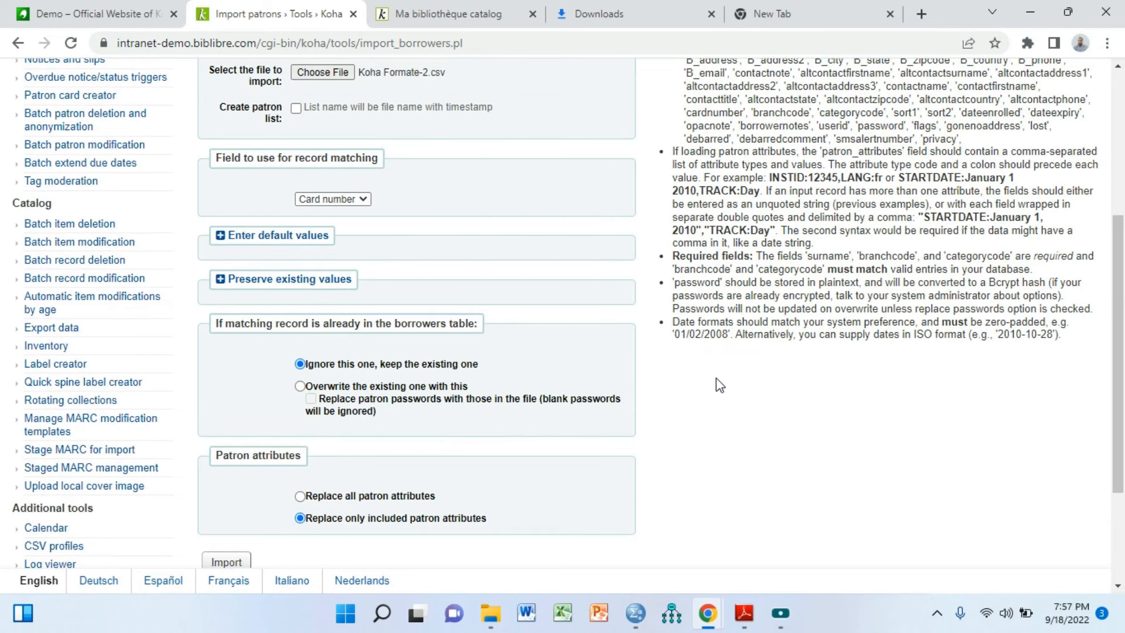
pyautogui.scroll(2, 878, 413)
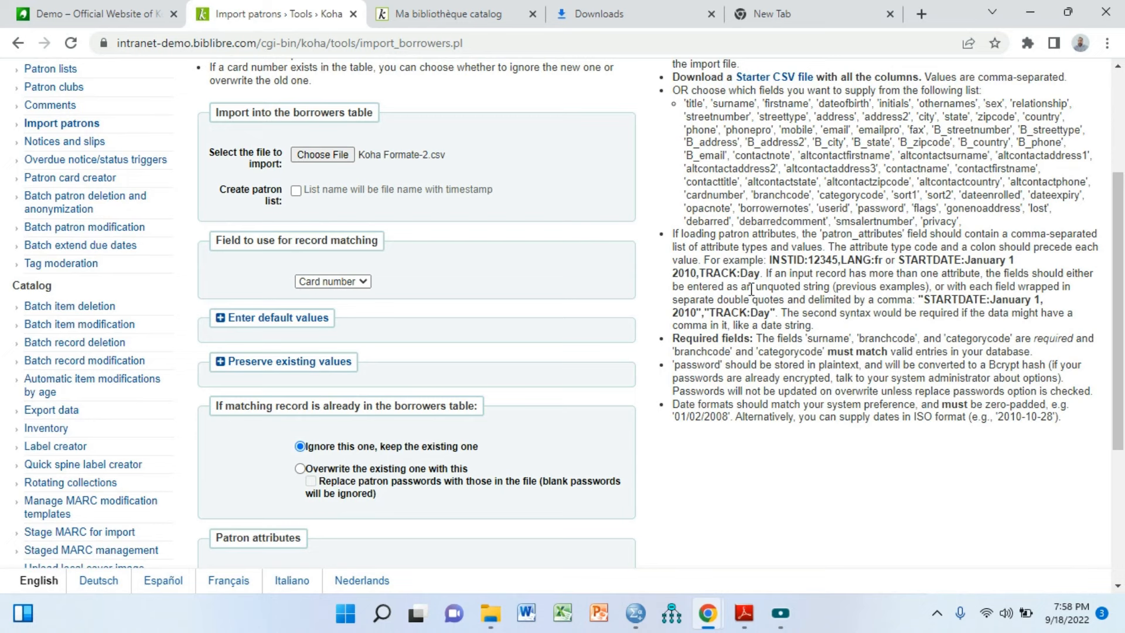
pyautogui.moveTo(673, 404); pyautogui.dragTo(721, 419)
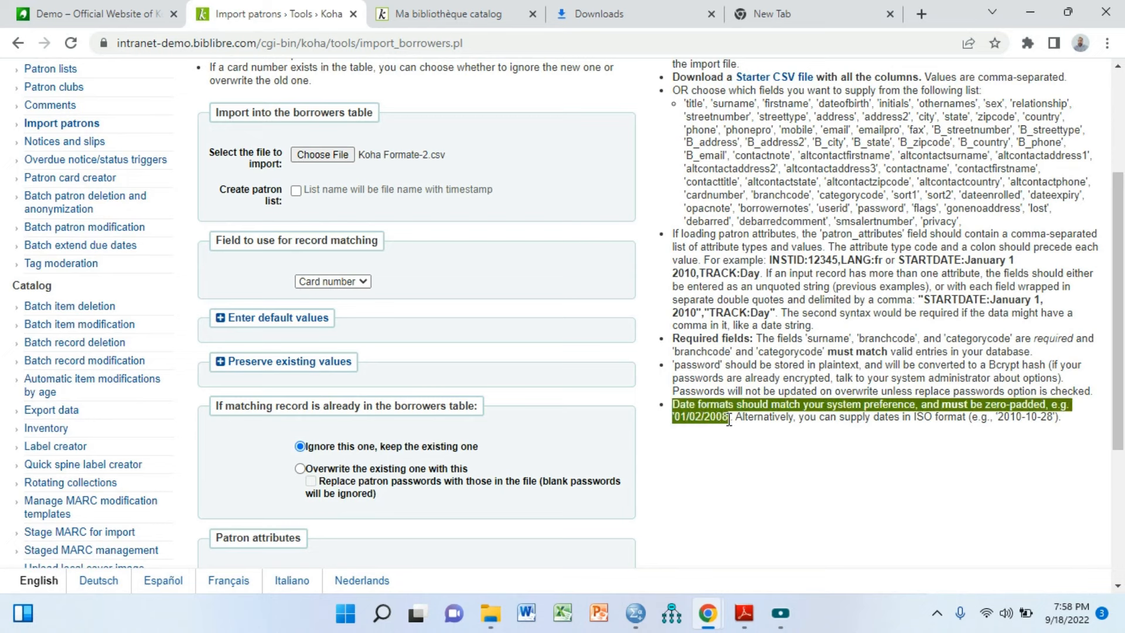
pyautogui.click(768, 447)
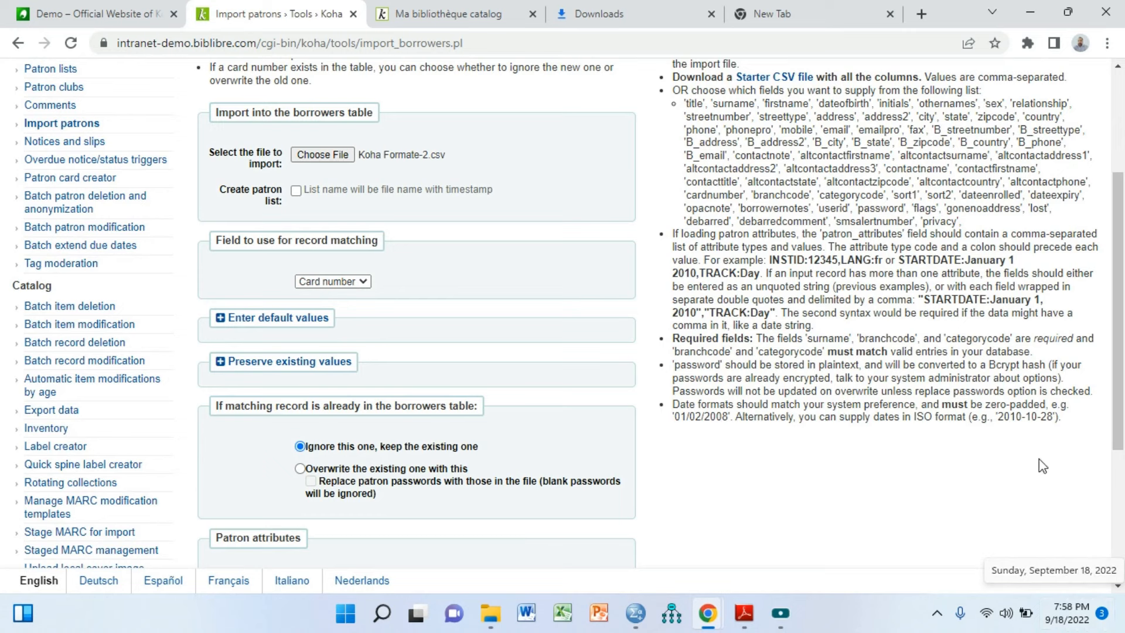
pyautogui.moveTo(1000, 419); pyautogui.dragTo(1056, 416)
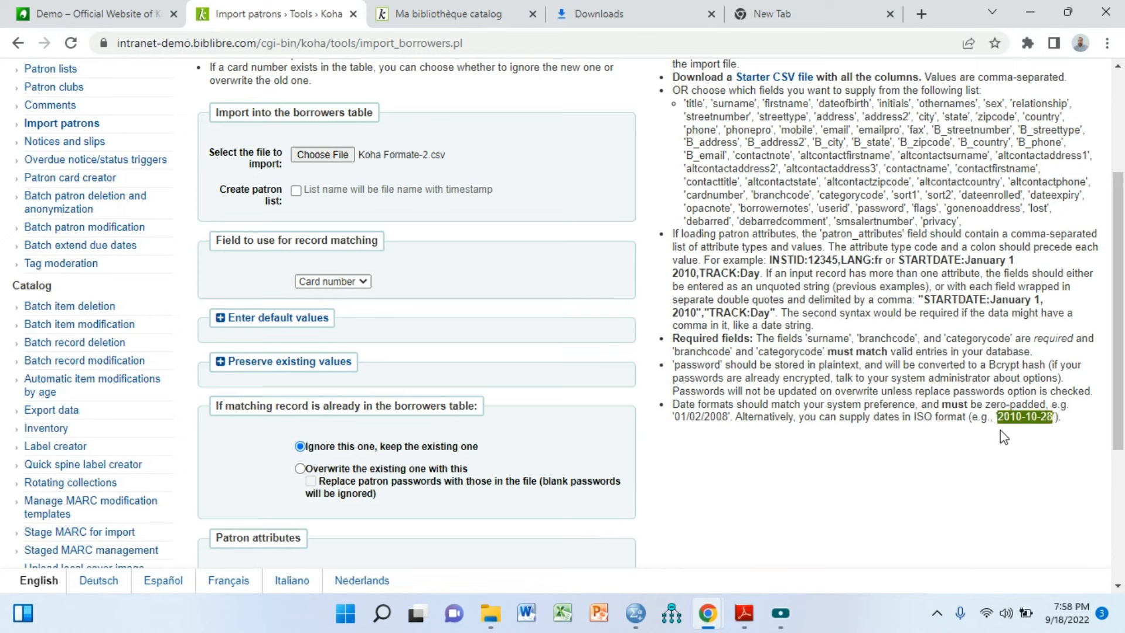
# - Reopen the Koha Formate-2 file in Excel from the desktop and go along the header row to the branchcode column
pyautogui.click(1025, 4)
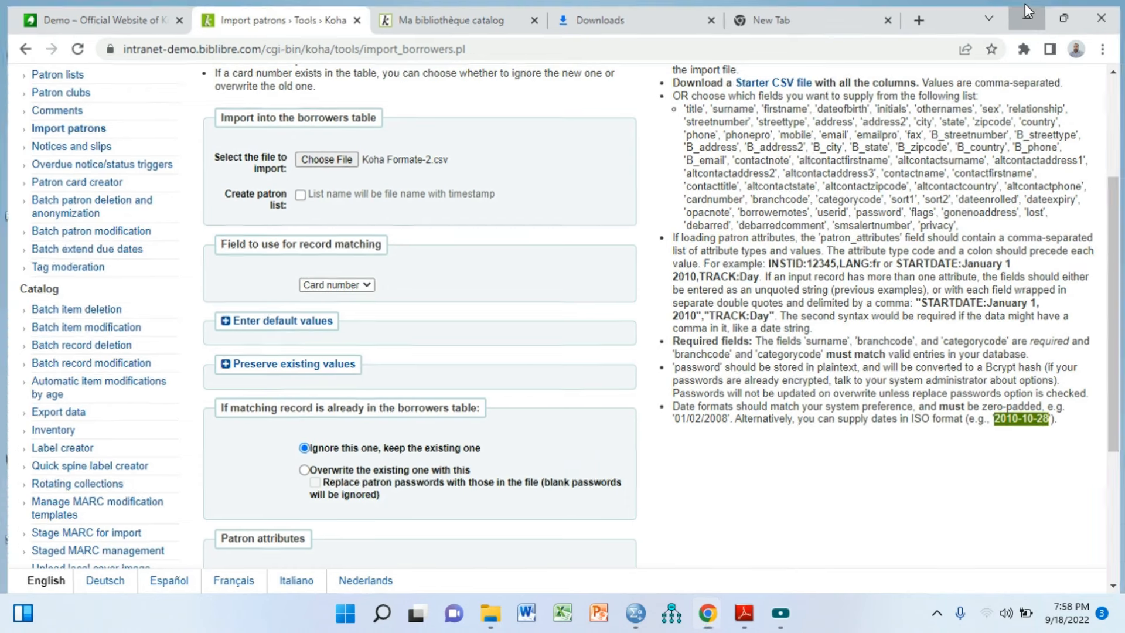
pyautogui.doubleClick(153, 45)
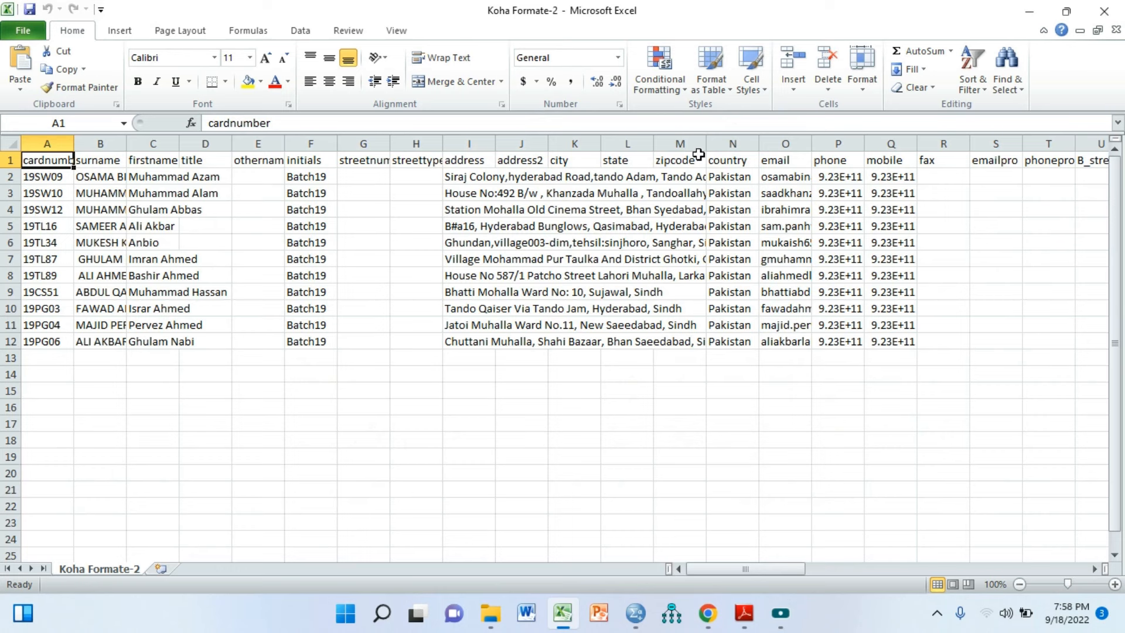
pyautogui.click(940, 161)
pyautogui.press('Right')
pyautogui.press('Right')
pyautogui.press('Right')
pyautogui.press('Right')
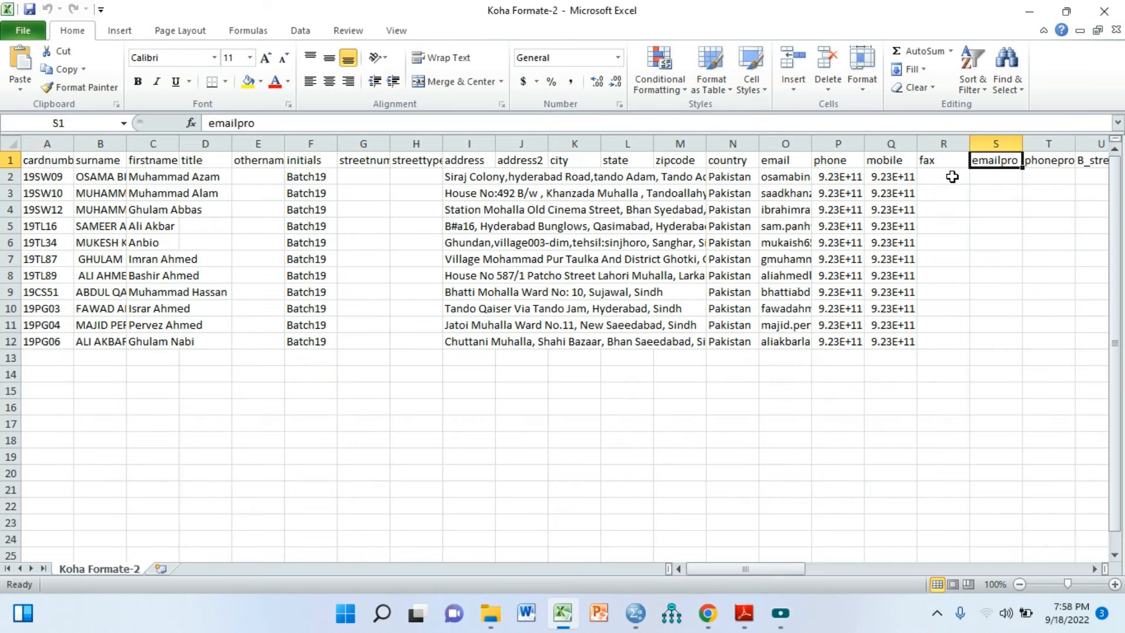
pyautogui.press('Right')
pyautogui.press('Right')
pyautogui.press('Right')
pyautogui.press('Right')
pyautogui.press('Right')
pyautogui.press('Right')
pyautogui.press('Right')
pyautogui.press('Right')
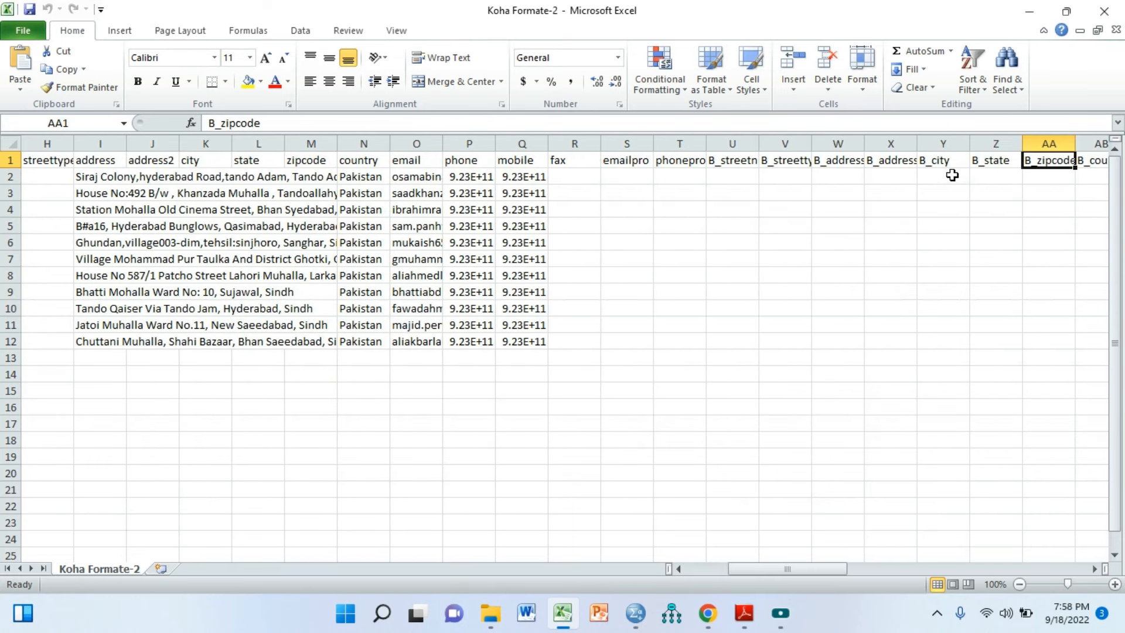
pyautogui.press('Right')
pyautogui.press('Right')
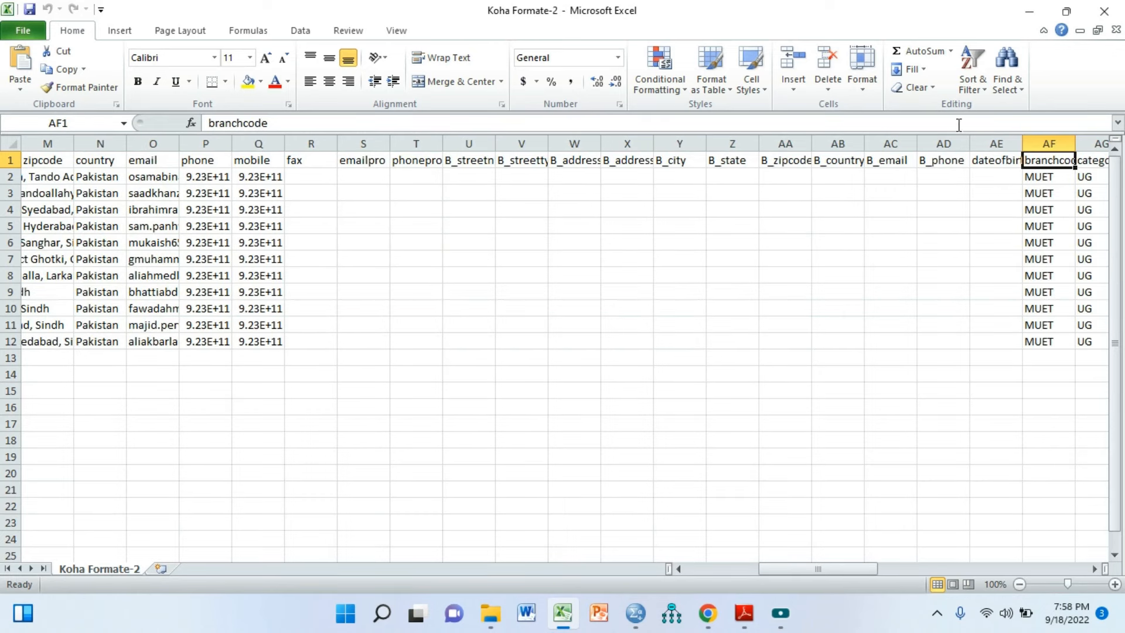
# - Check the first patron's dateofbirth cell AE2 and close the workbook
pyautogui.click(996, 167)
pyautogui.click(996, 177)
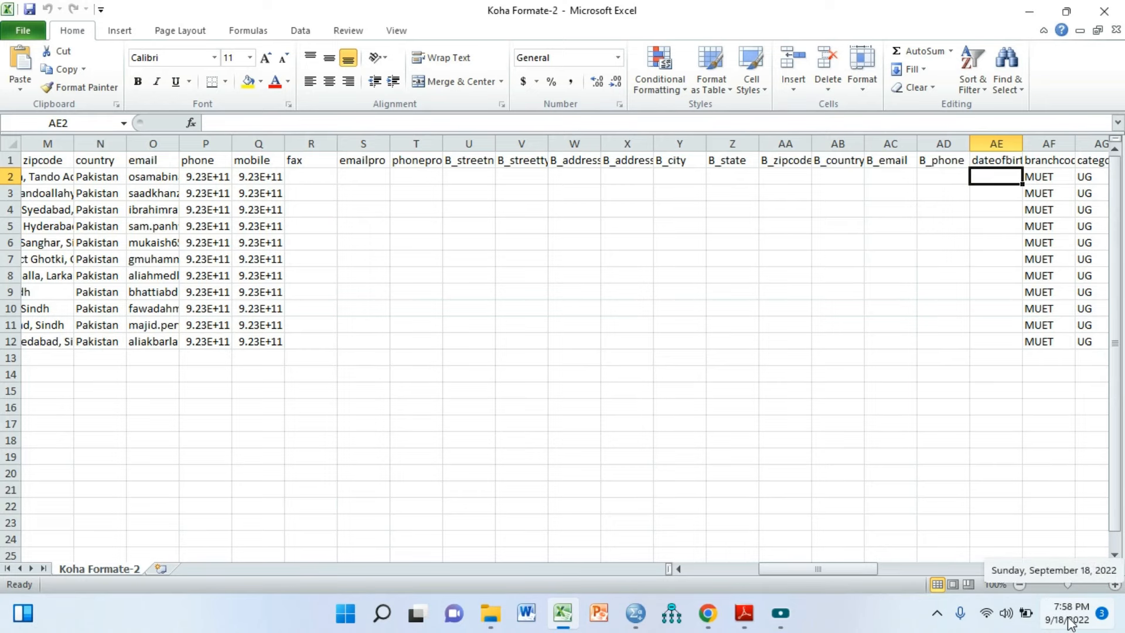
pyautogui.click(1106, 13)
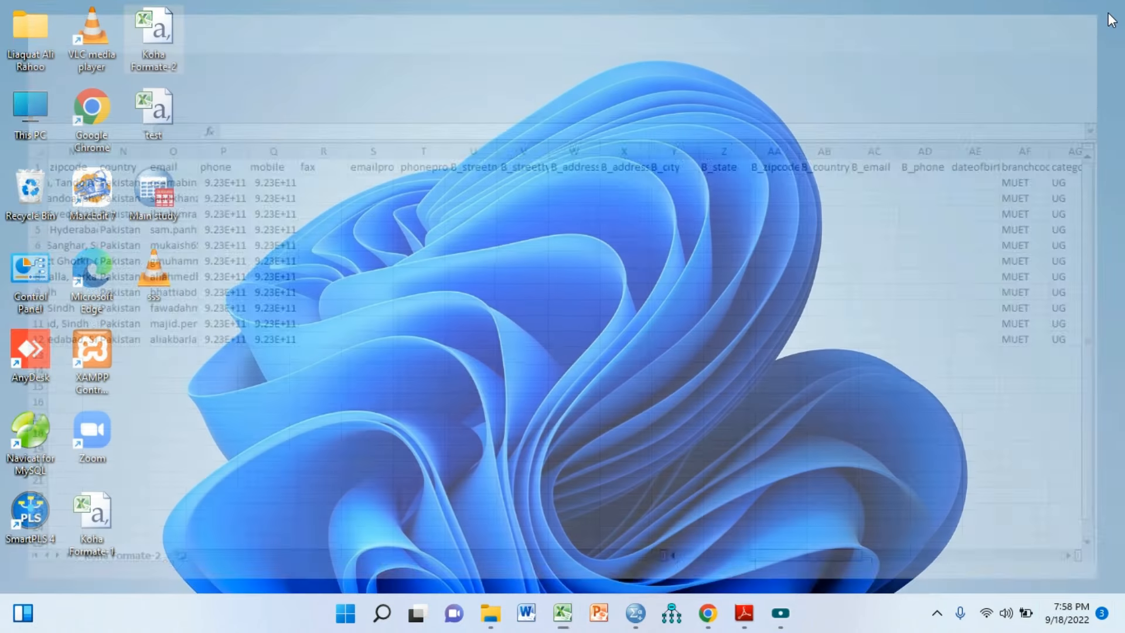
# - Return to Koha in Chrome and import the chosen patron file, ignoring matching records and replacing only included patron attributes
pyautogui.moveTo(708, 613)
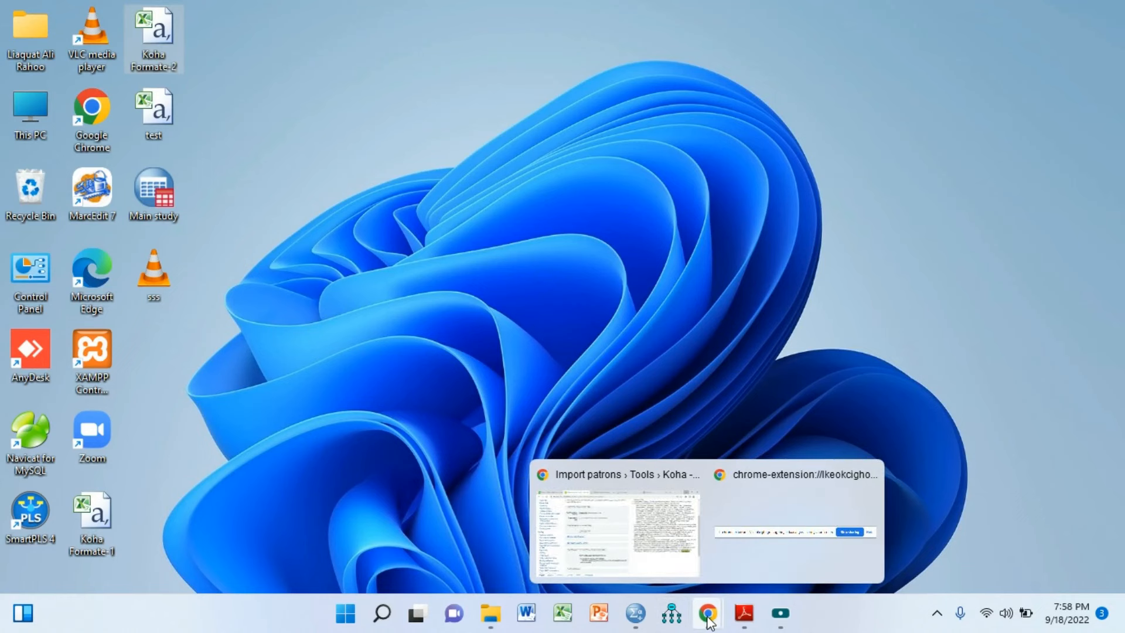
pyautogui.click(668, 571)
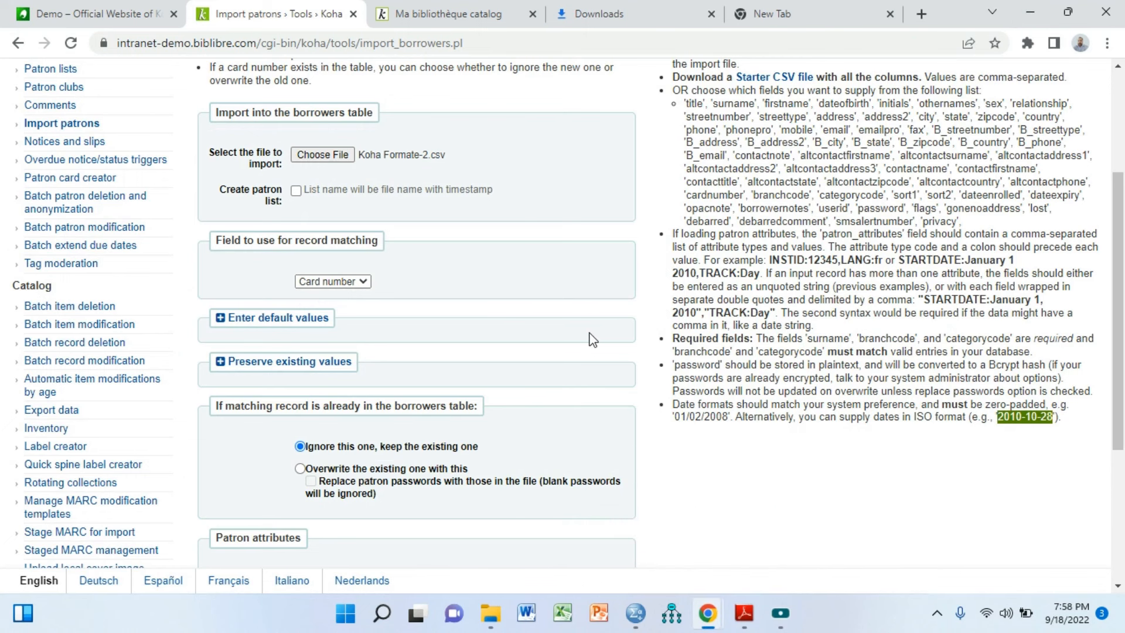
pyautogui.scroll(-4, 410, 381)
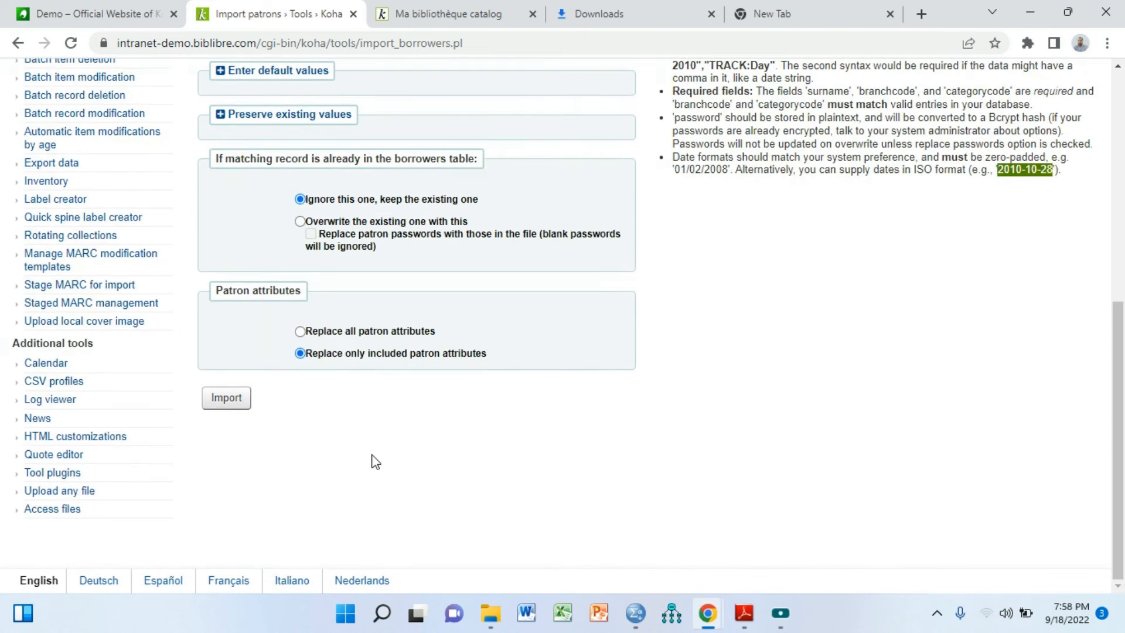
pyautogui.click(232, 403)
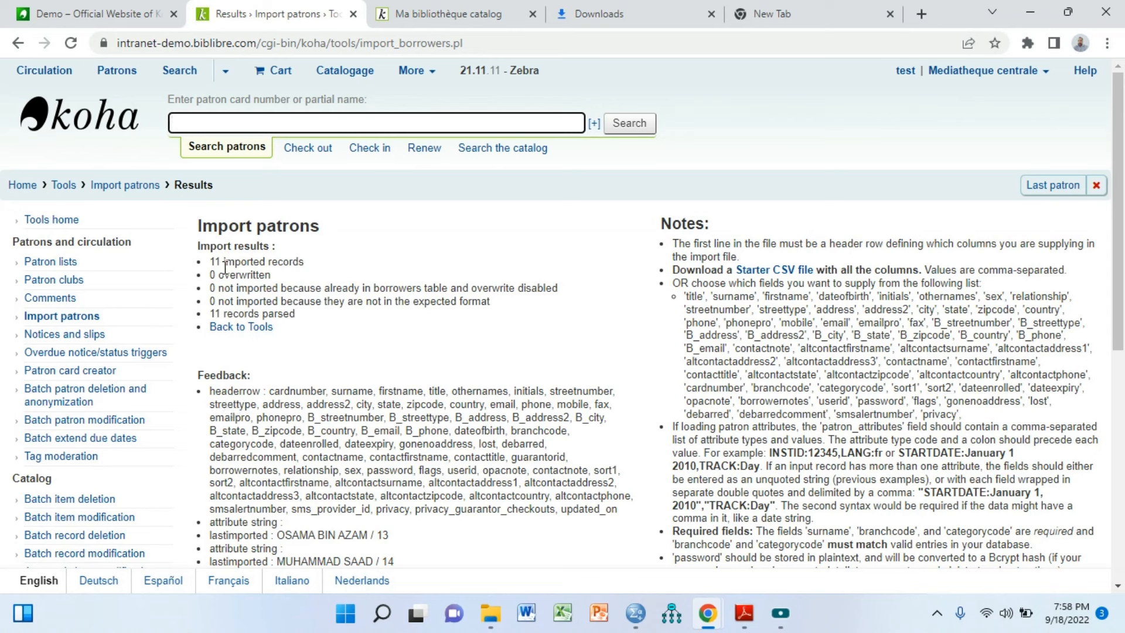
# - Review the import results summary and highlight the feedback list of imported patrons
pyautogui.moveTo(209, 258); pyautogui.dragTo(284, 333)
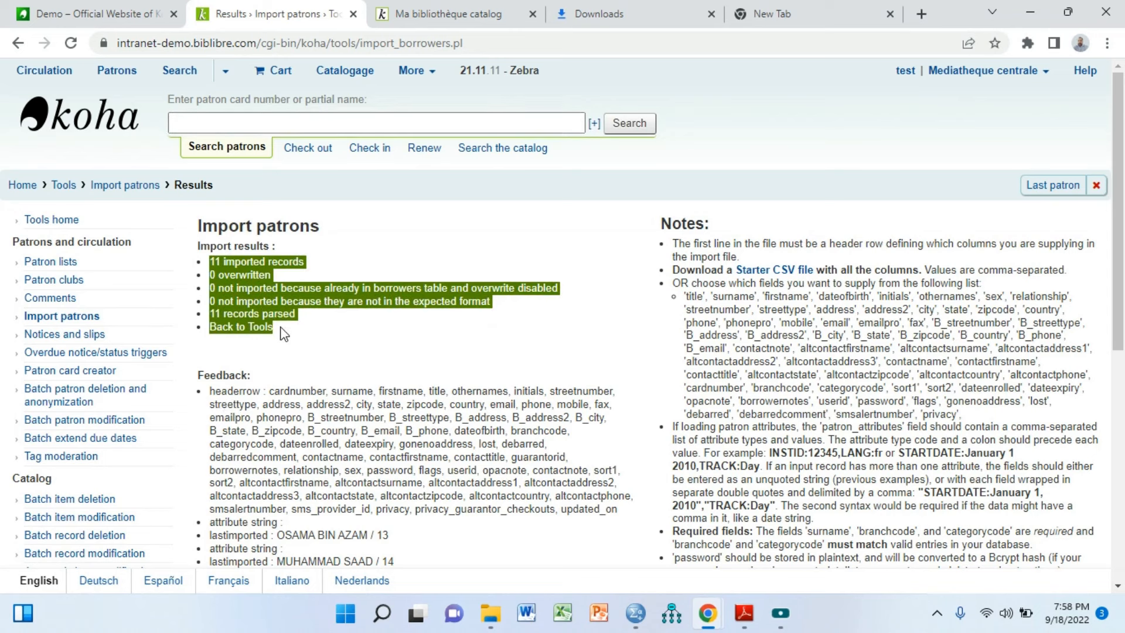
pyautogui.click(214, 265)
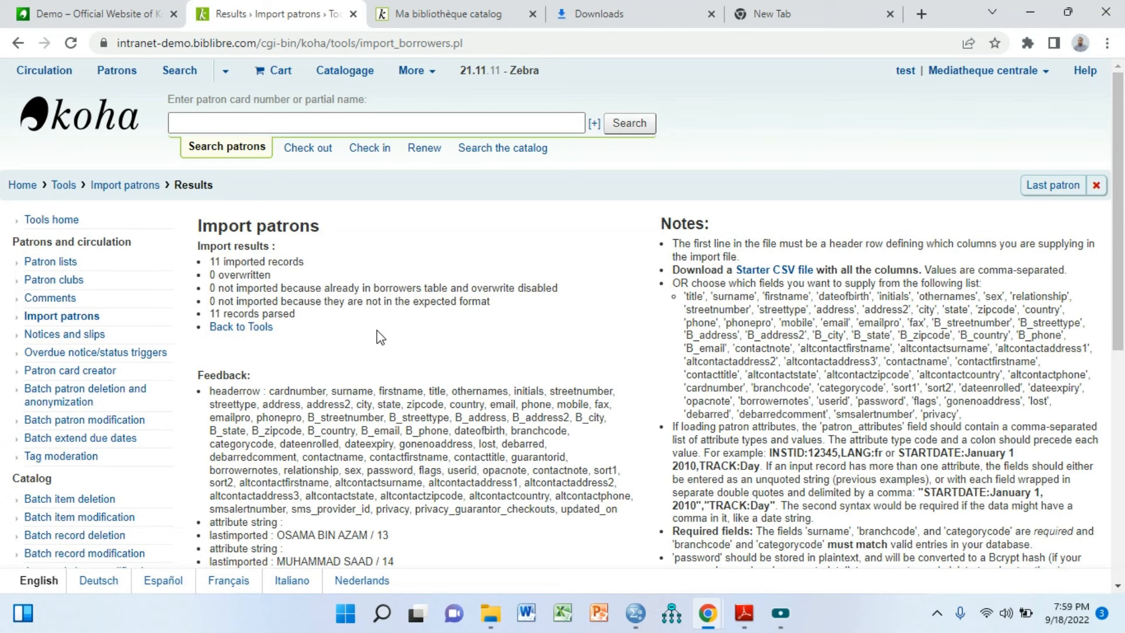
pyautogui.scroll(-5, 377, 334)
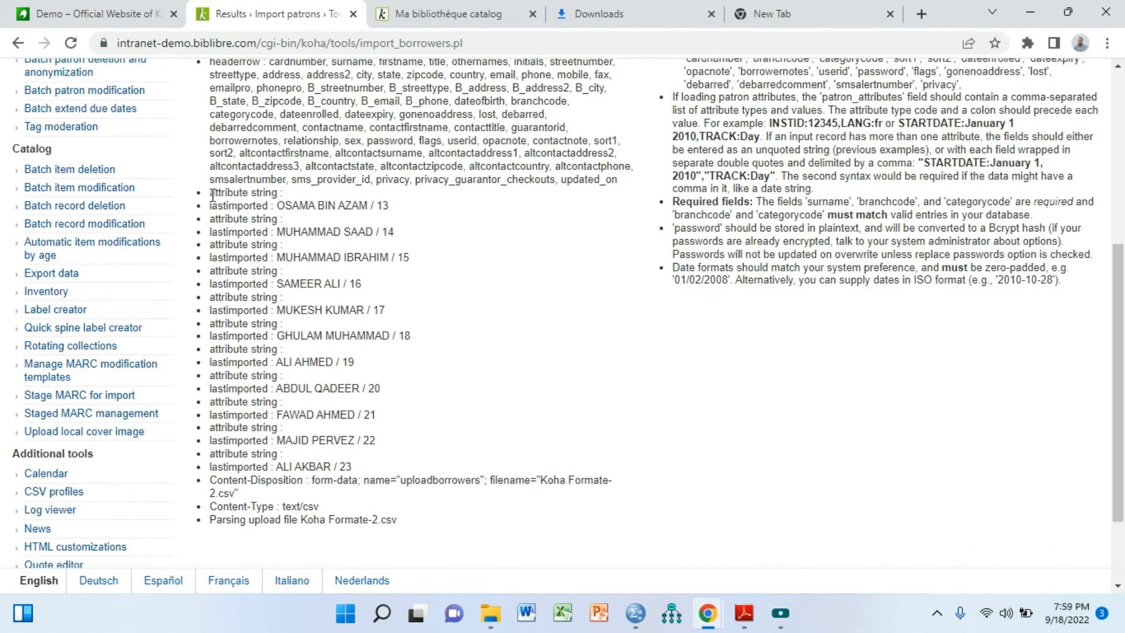
pyautogui.moveTo(218, 193); pyautogui.dragTo(396, 521)
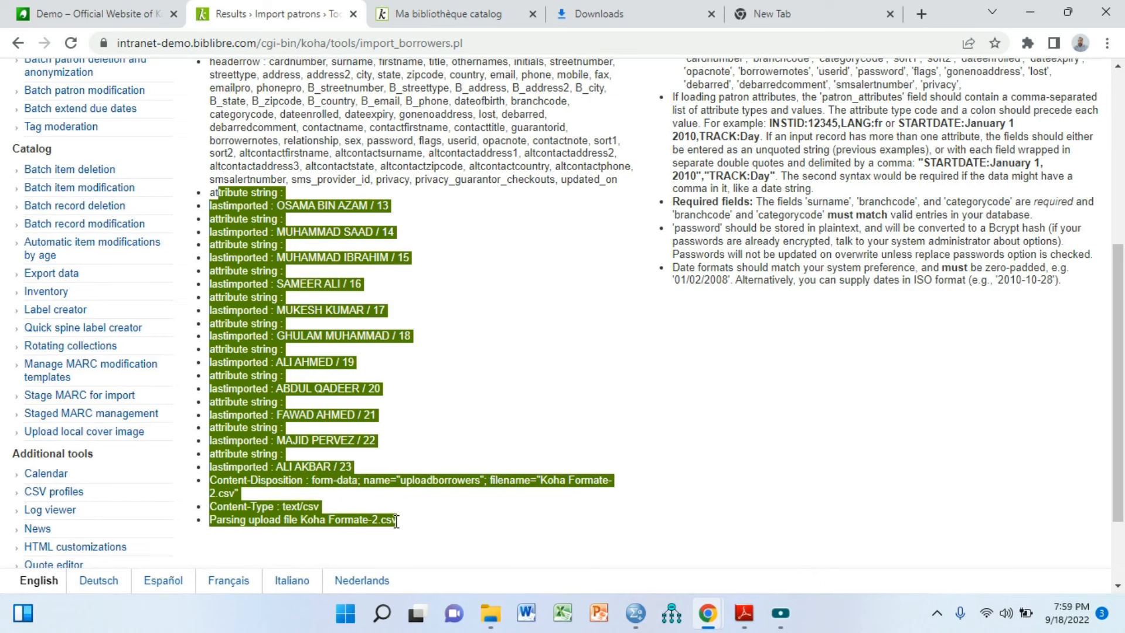
# - Leave the import results and list all patrons in the Patrons module
pyautogui.scroll(6, 576, 344)
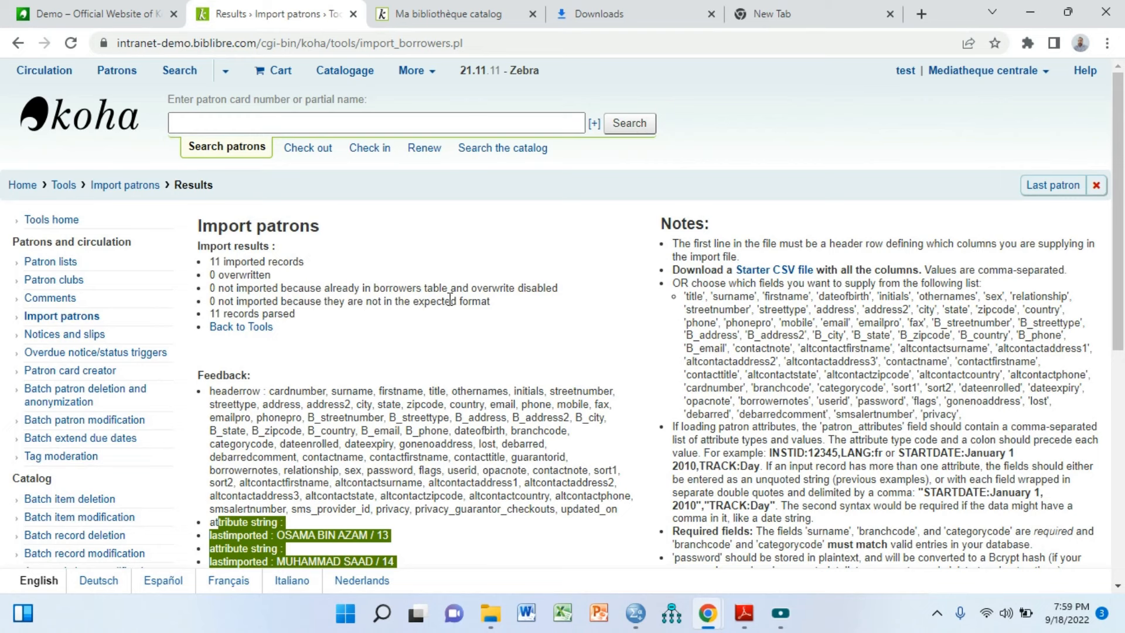
pyautogui.click(93, 124)
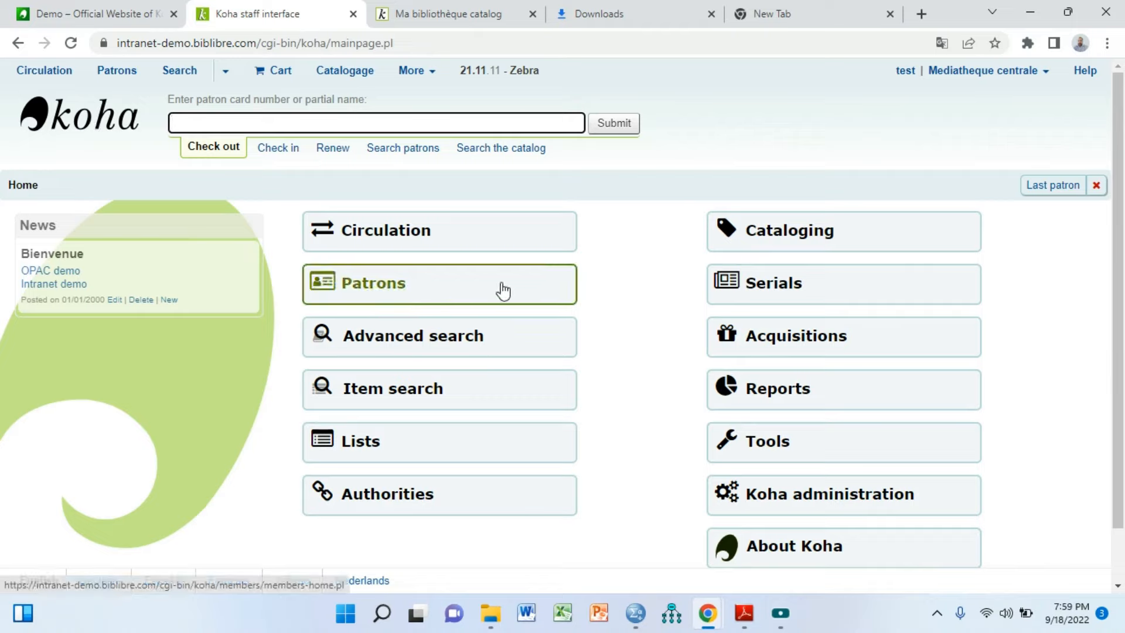
pyautogui.click(445, 293)
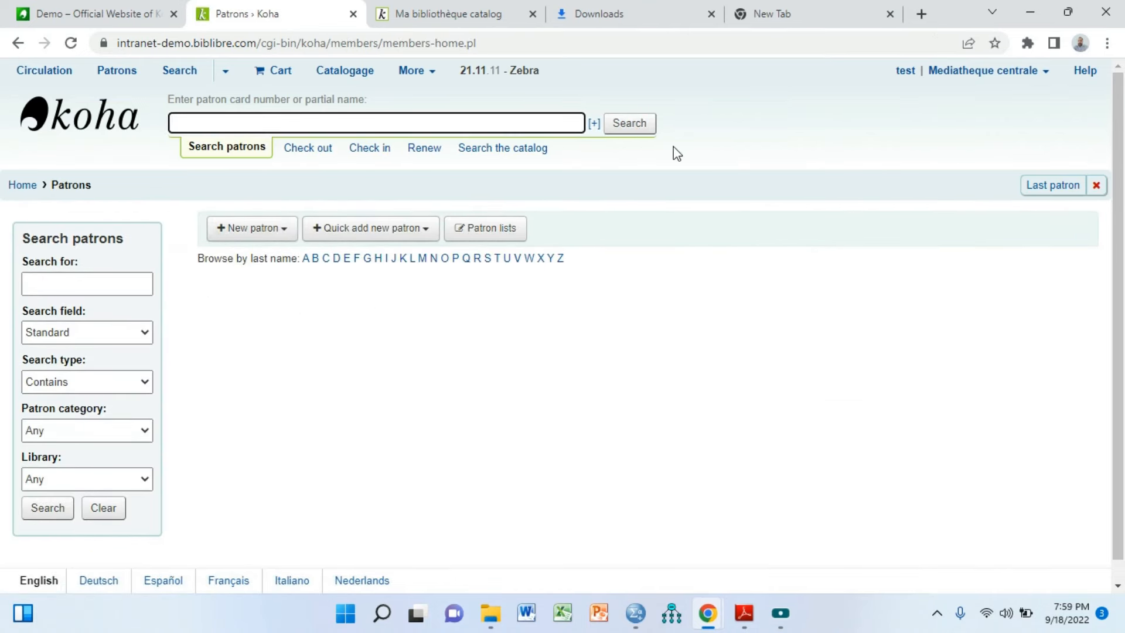
pyautogui.click(627, 129)
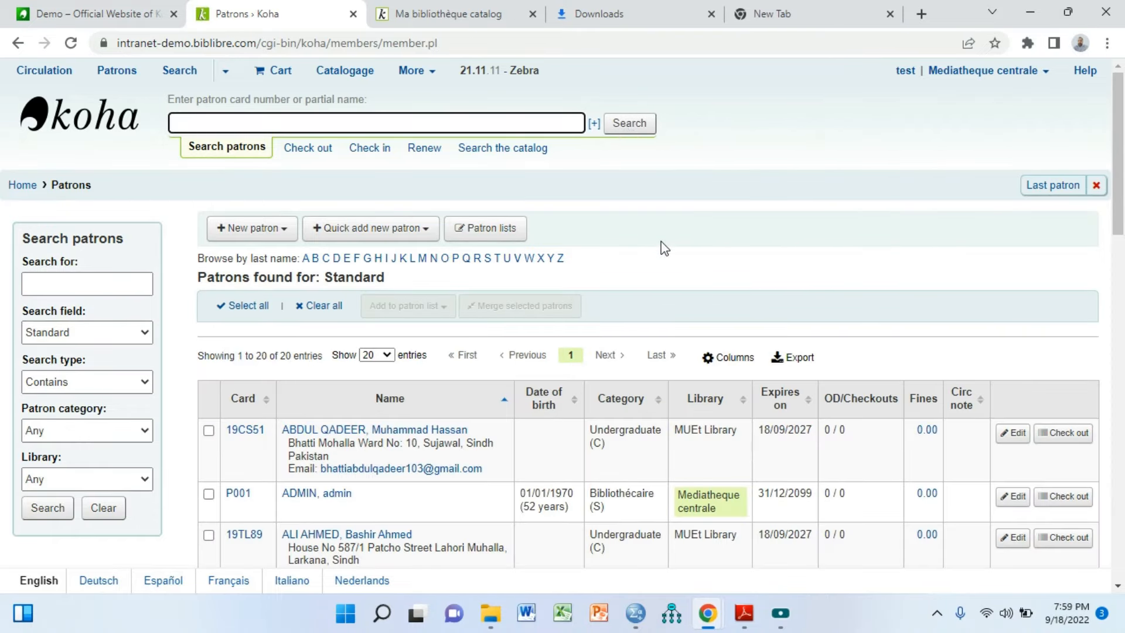
# - Examine the patron list for the imported records, checking their card numbers, names, categories and the MUEt Library assignment
pyautogui.scroll(-2, 522, 326)
pyautogui.scroll(-1, 447, 340)
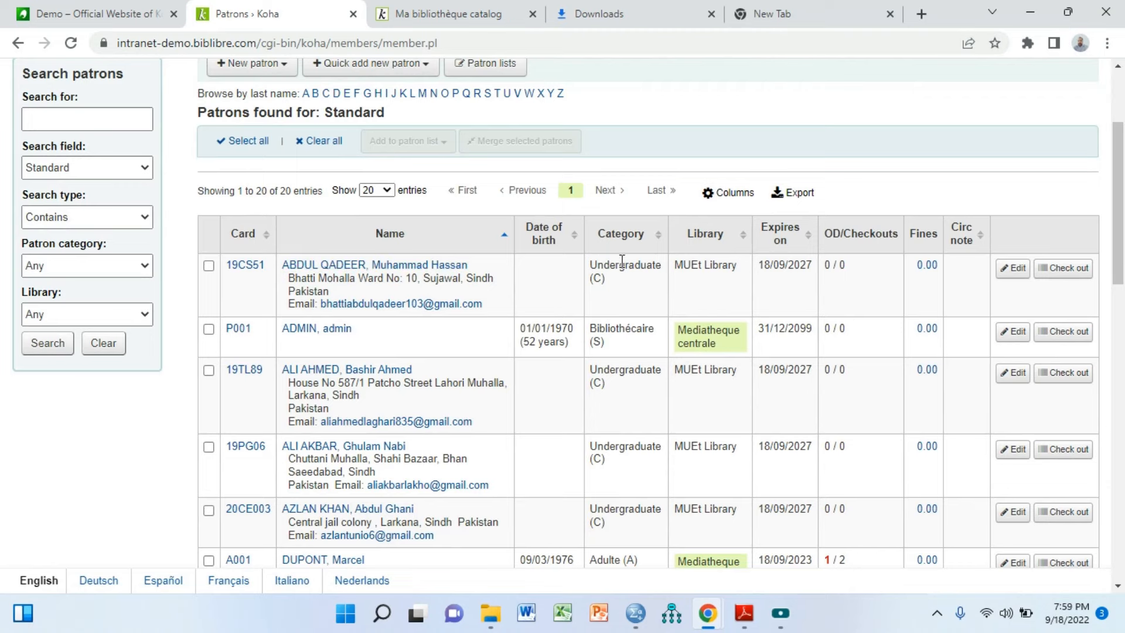
pyautogui.moveTo(598, 265); pyautogui.dragTo(729, 267)
pyautogui.scroll(-5, 547, 364)
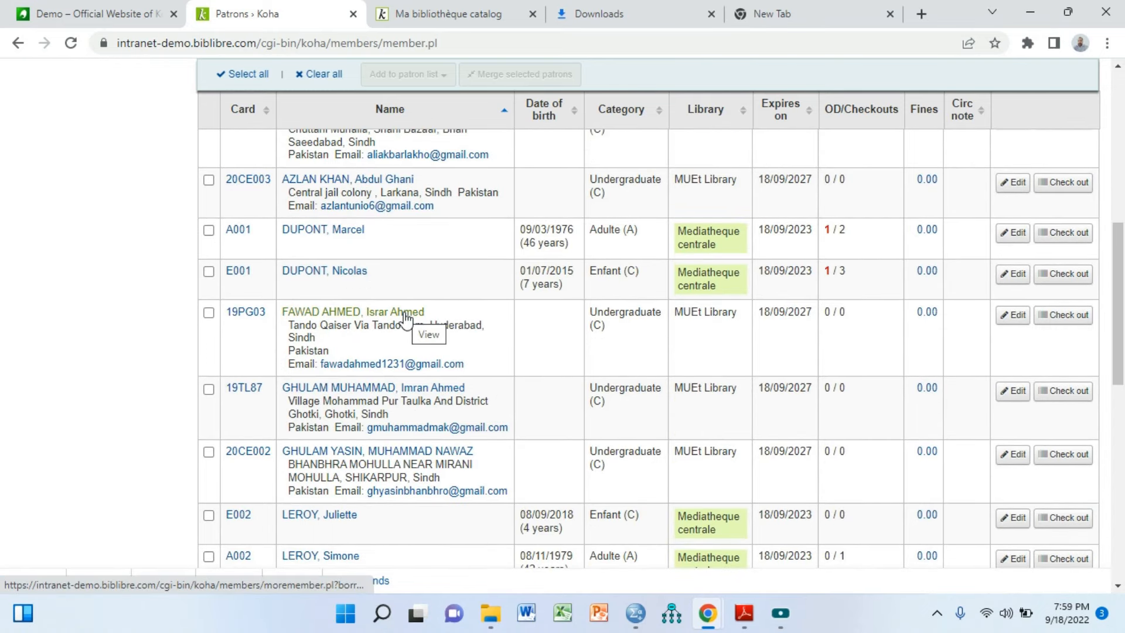
pyautogui.scroll(-3, 445, 304)
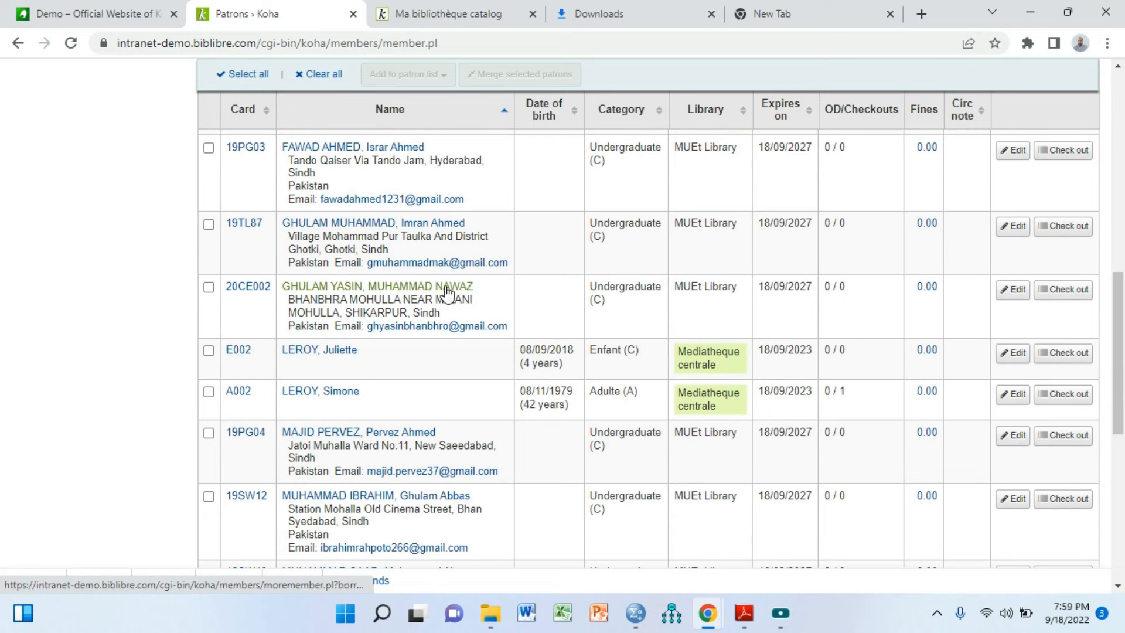
pyautogui.scroll(-3, 448, 291)
pyautogui.scroll(-4, 469, 311)
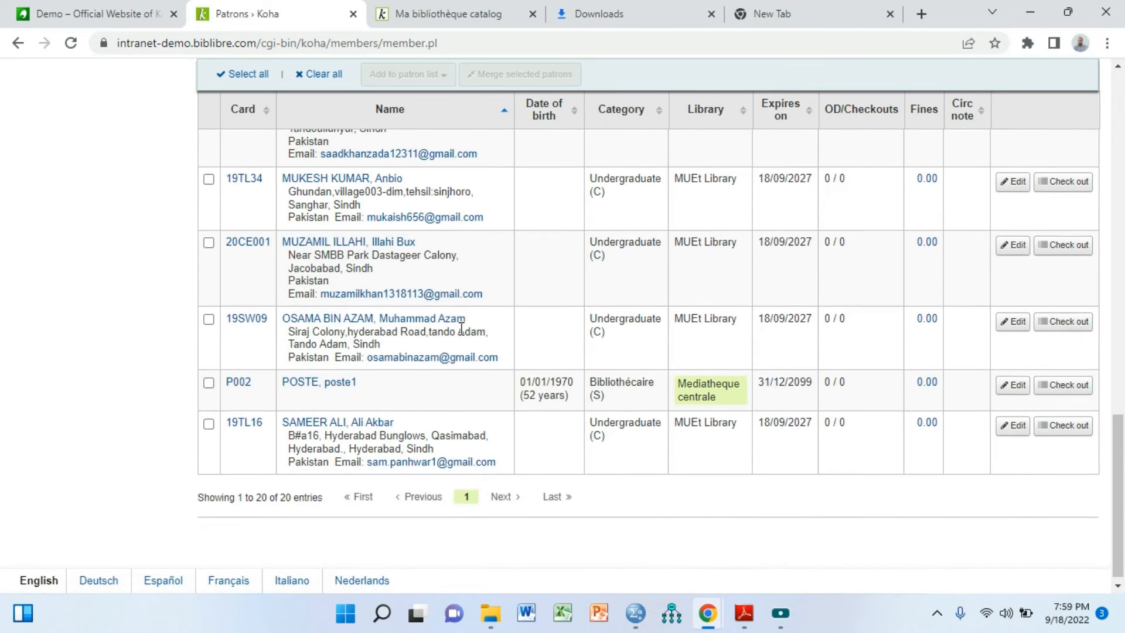
pyautogui.scroll(8, 461, 330)
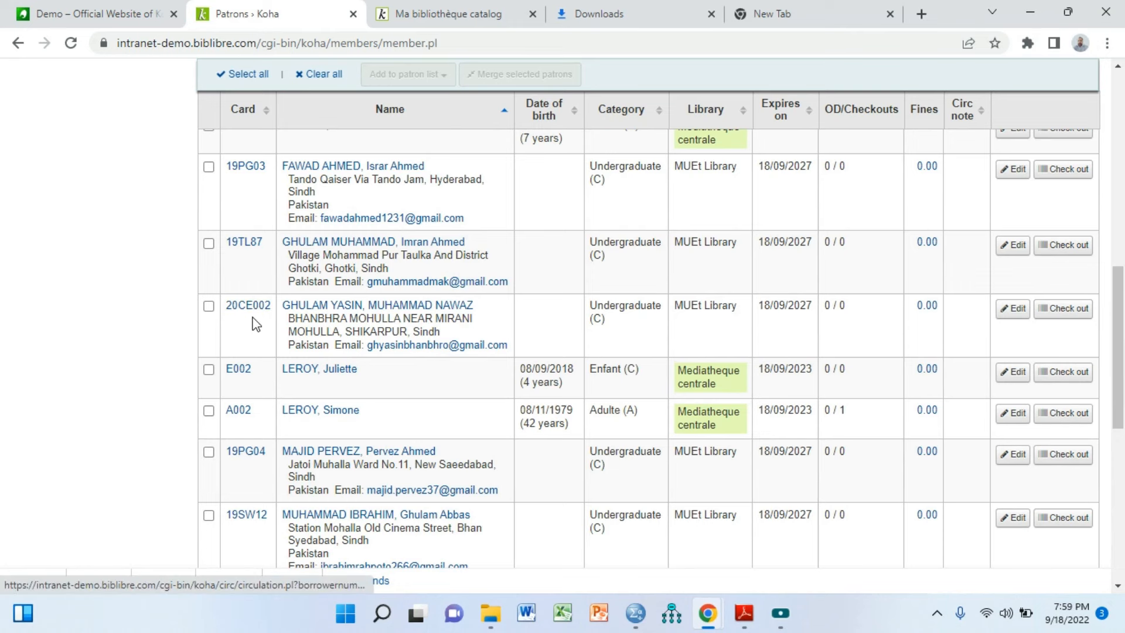
pyautogui.scroll(5, 450, 127)
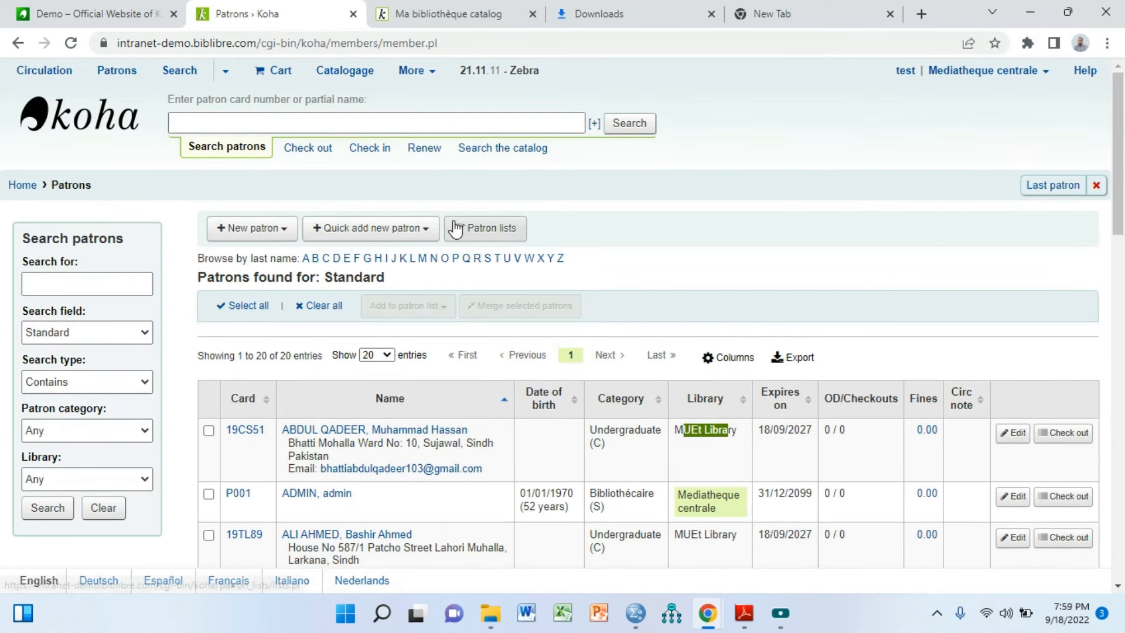
# - From the home page, look up patrons by the card number prefix 20ce and review the second match's checkout page
pyautogui.click(21, 186)
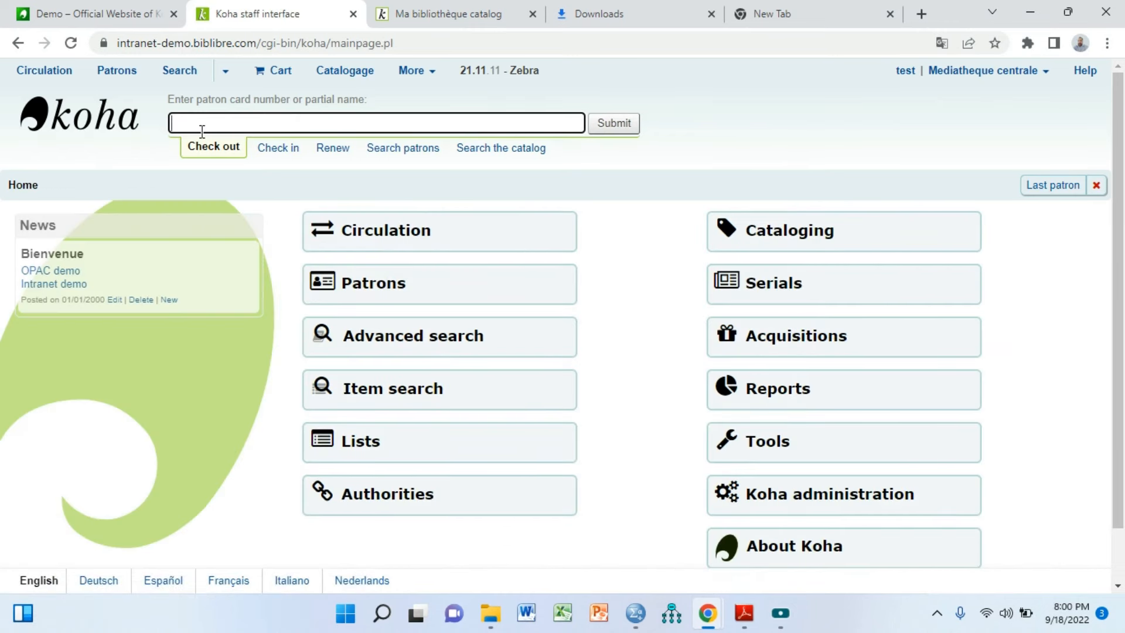
pyautogui.write('20ce')
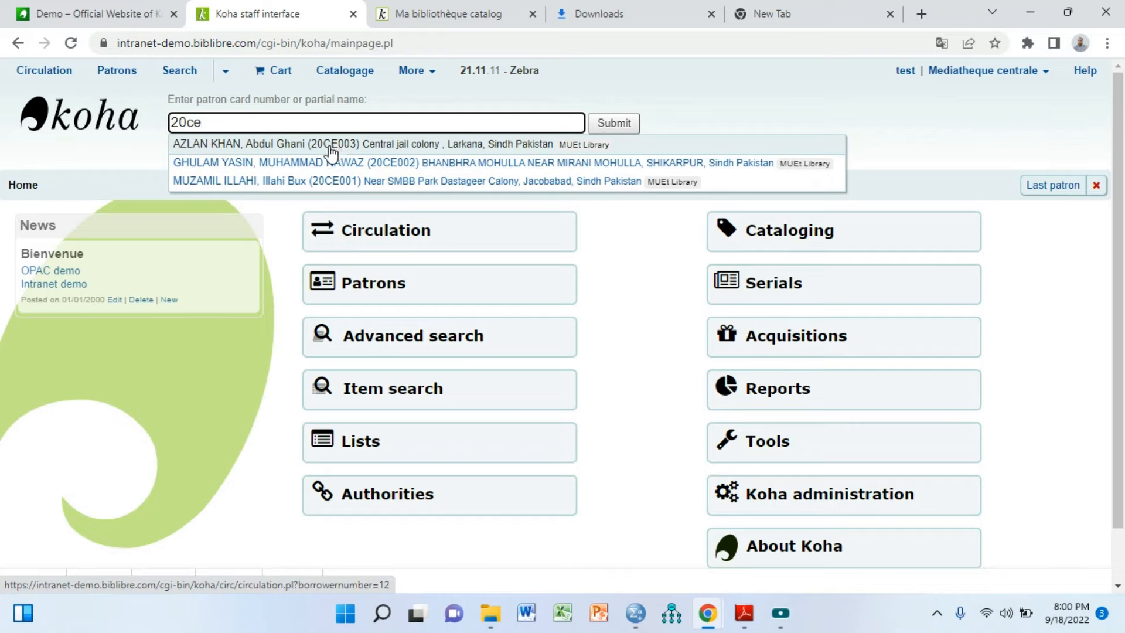
pyautogui.click(319, 165)
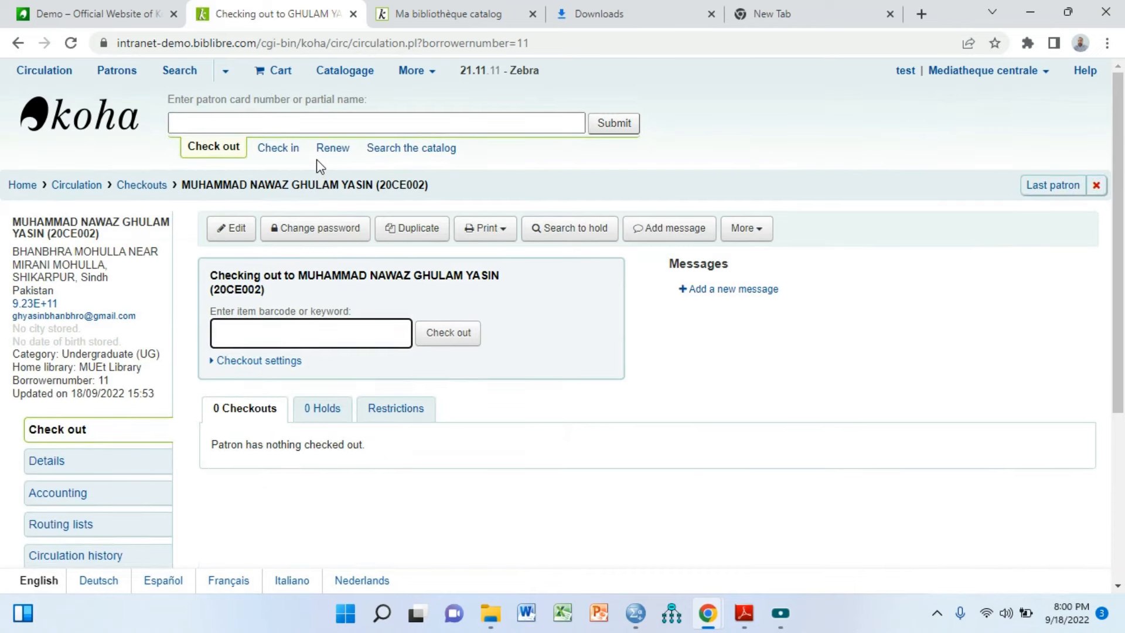
pyautogui.scroll(-4, 471, 350)
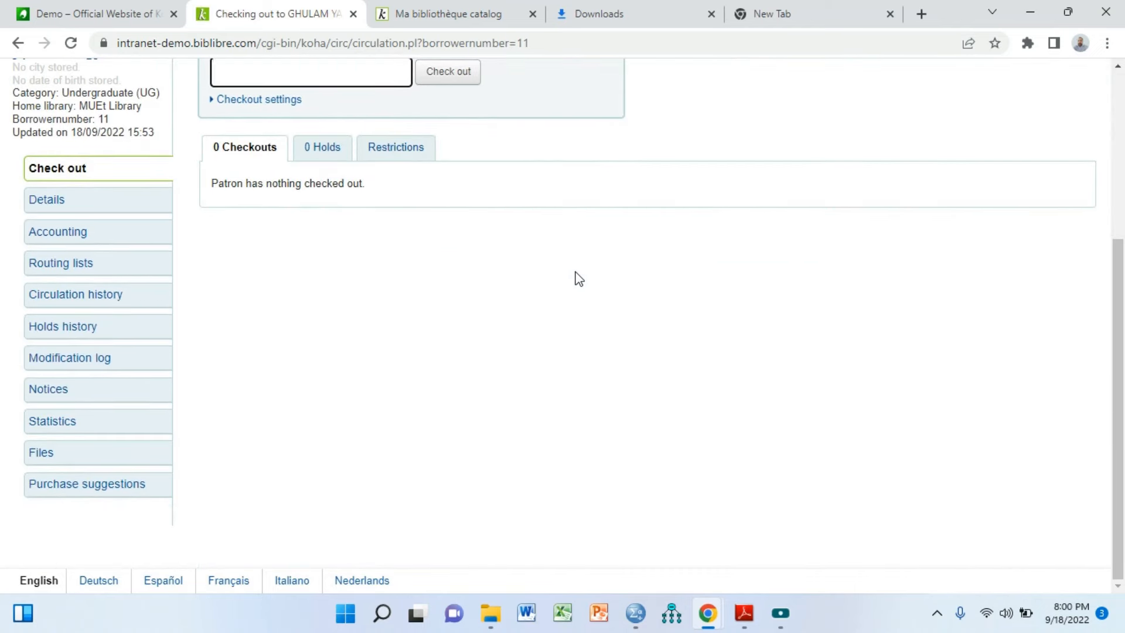
pyautogui.scroll(4, 579, 279)
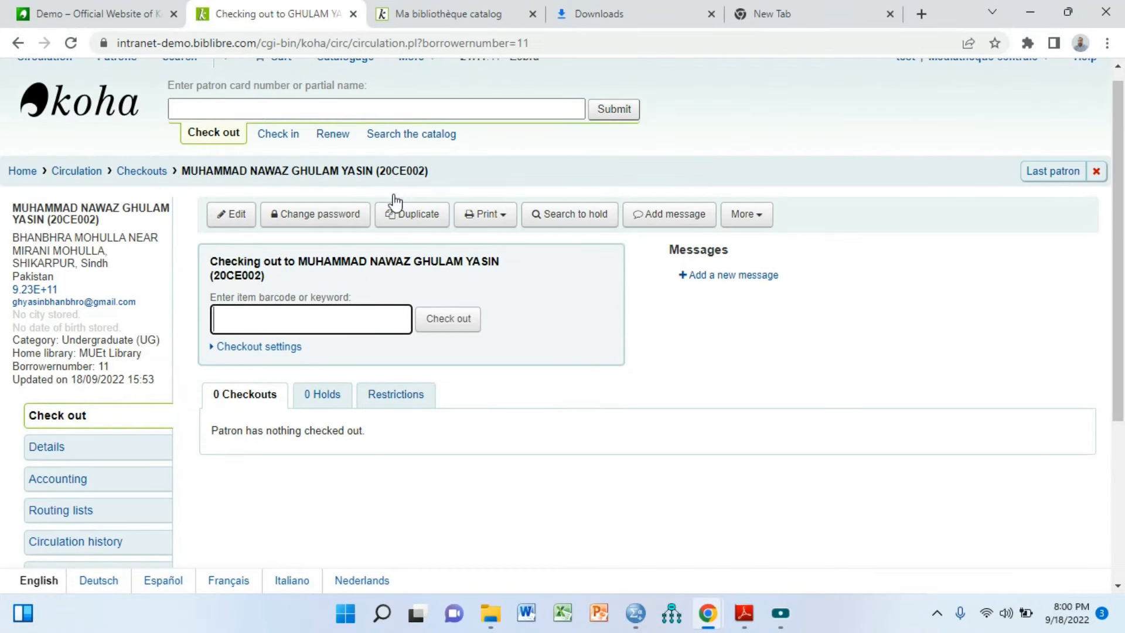
pyautogui.click(88, 109)
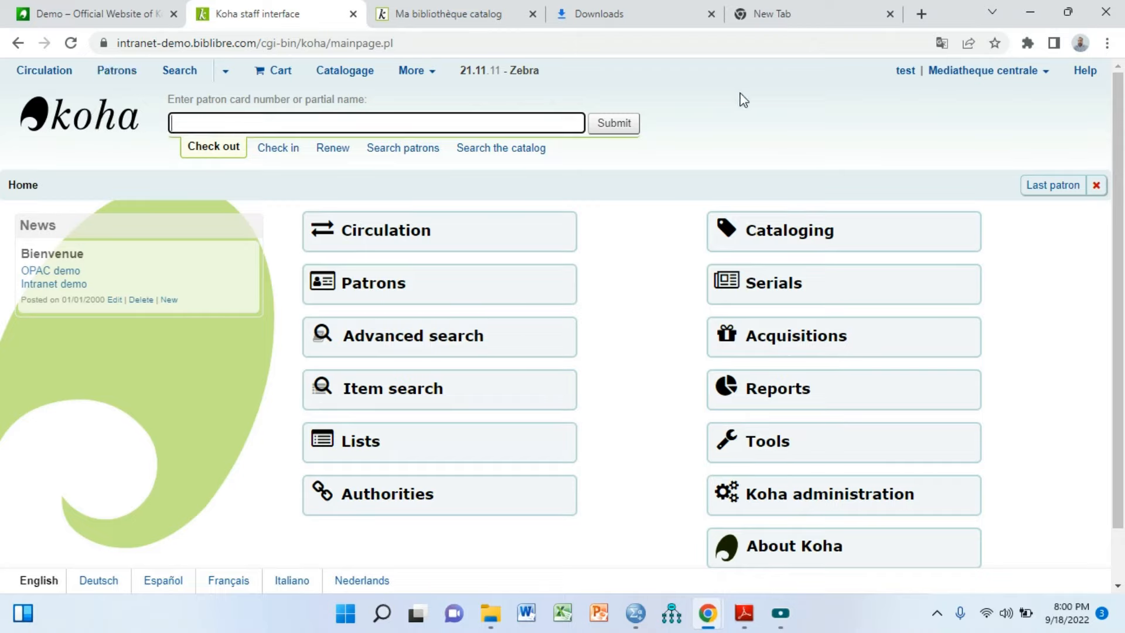
# - Bring up the OPAC login form, switch to the Koha Formate-2 workbook in Excel and copy the first patron's userid from cell AW2
pyautogui.click(469, 16)
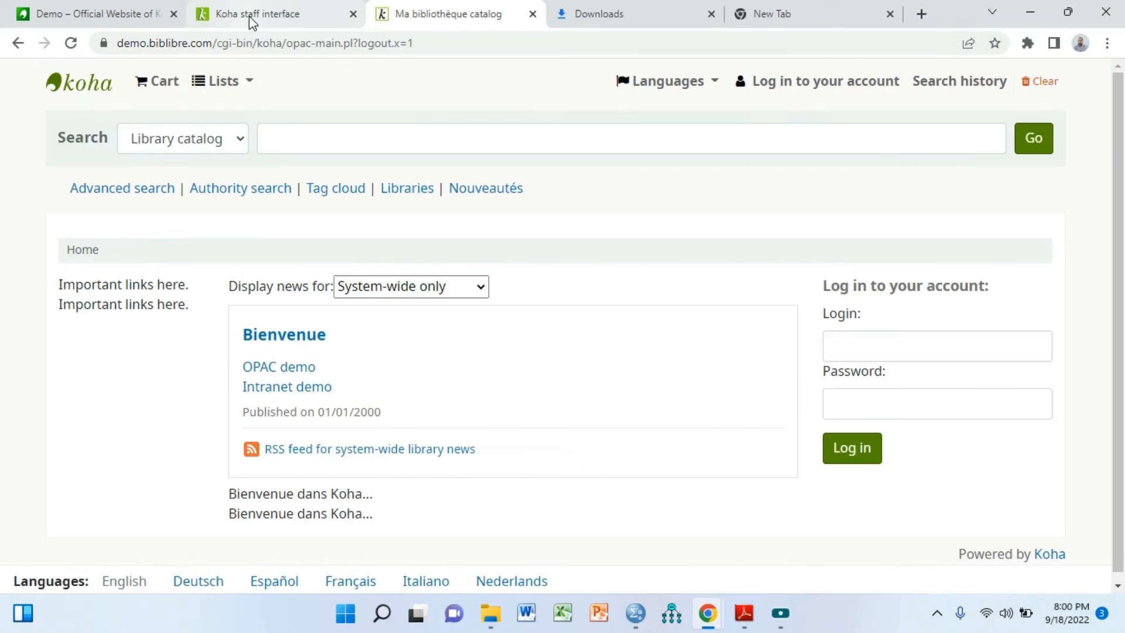
pyautogui.click(271, 15)
pyautogui.click(402, 2)
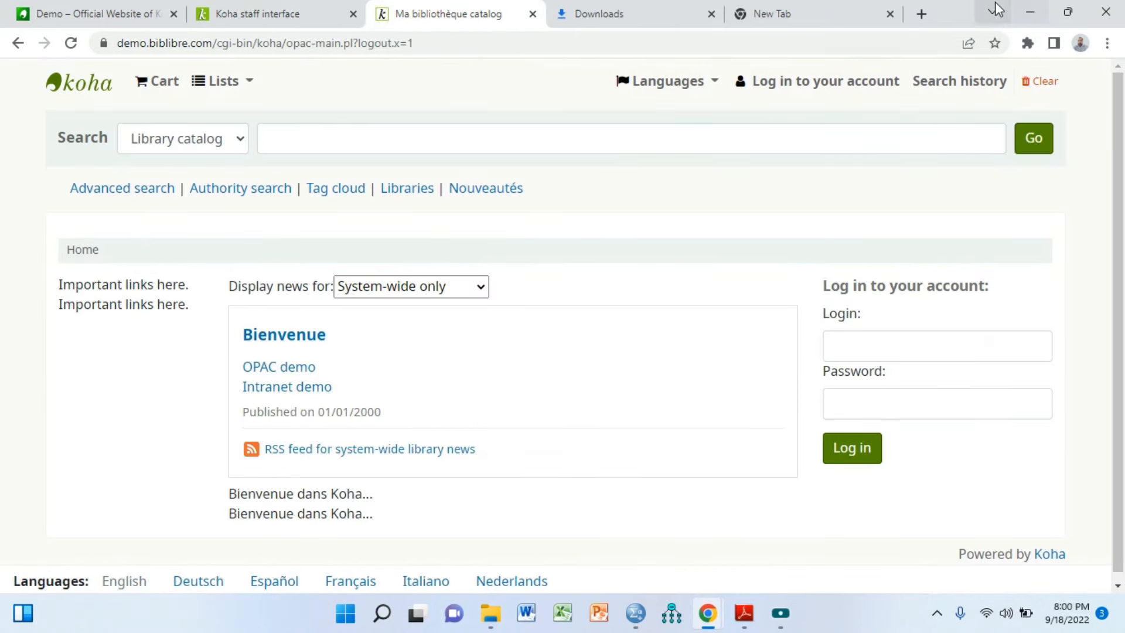
pyautogui.click(945, 344)
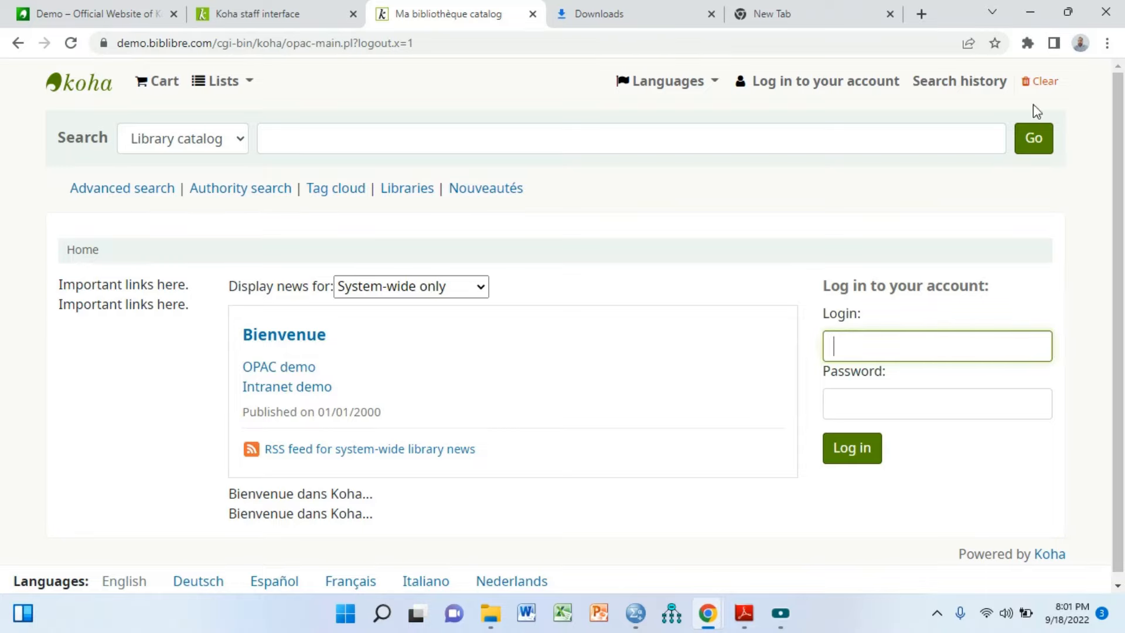
pyautogui.click(1034, 3)
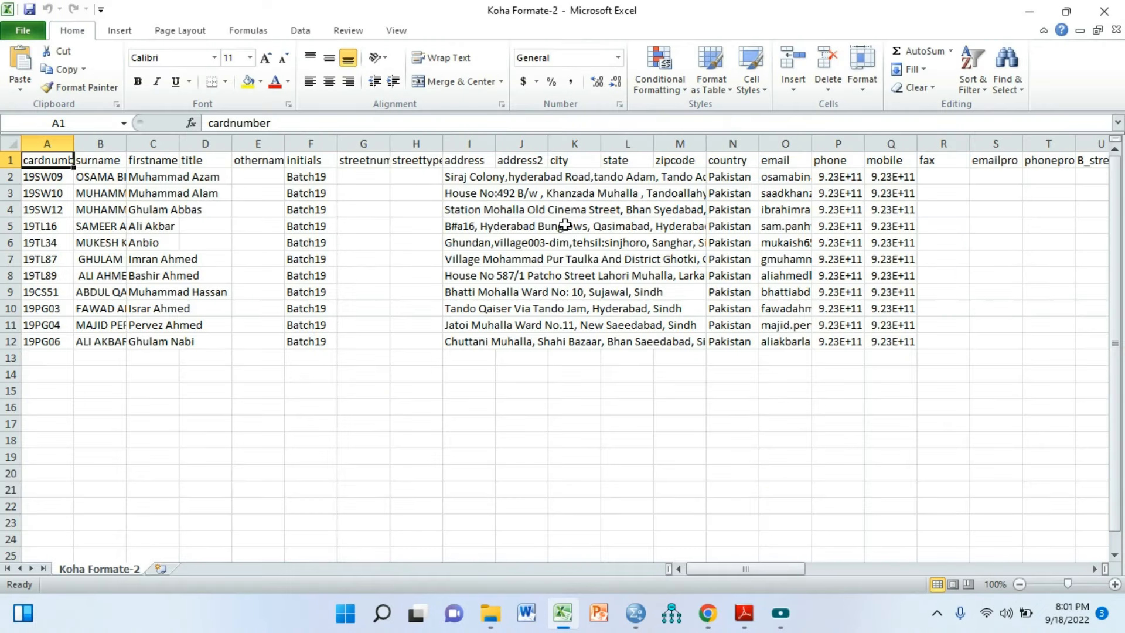
pyautogui.moveTo(765, 571); pyautogui.dragTo(1000, 571)
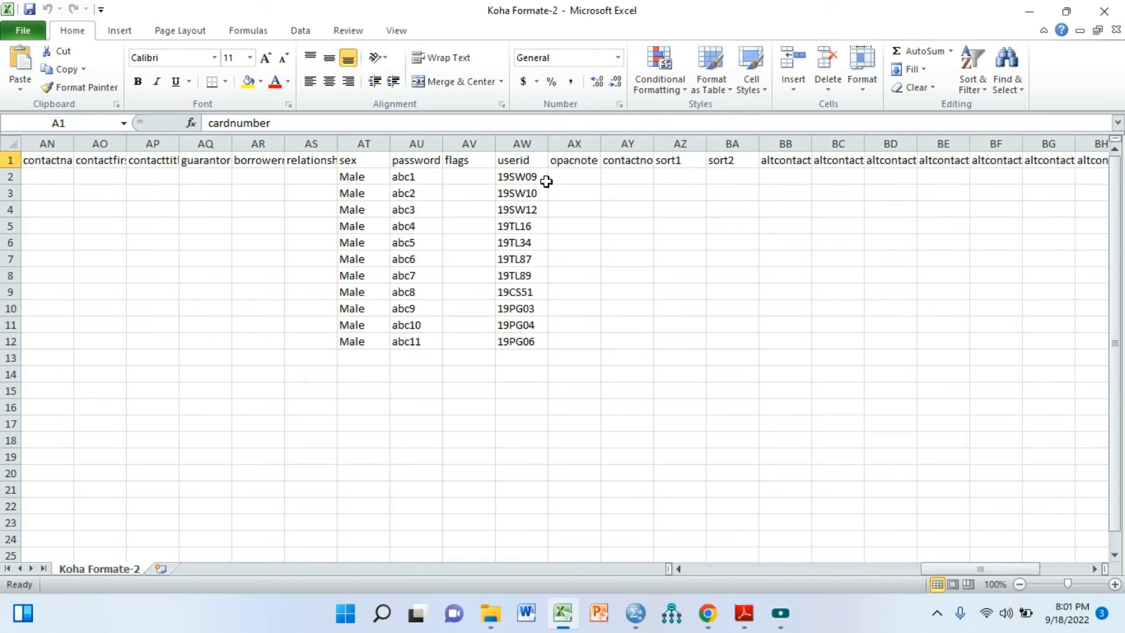
pyautogui.click(528, 177)
pyautogui.hotkey('ctrl', 'c')
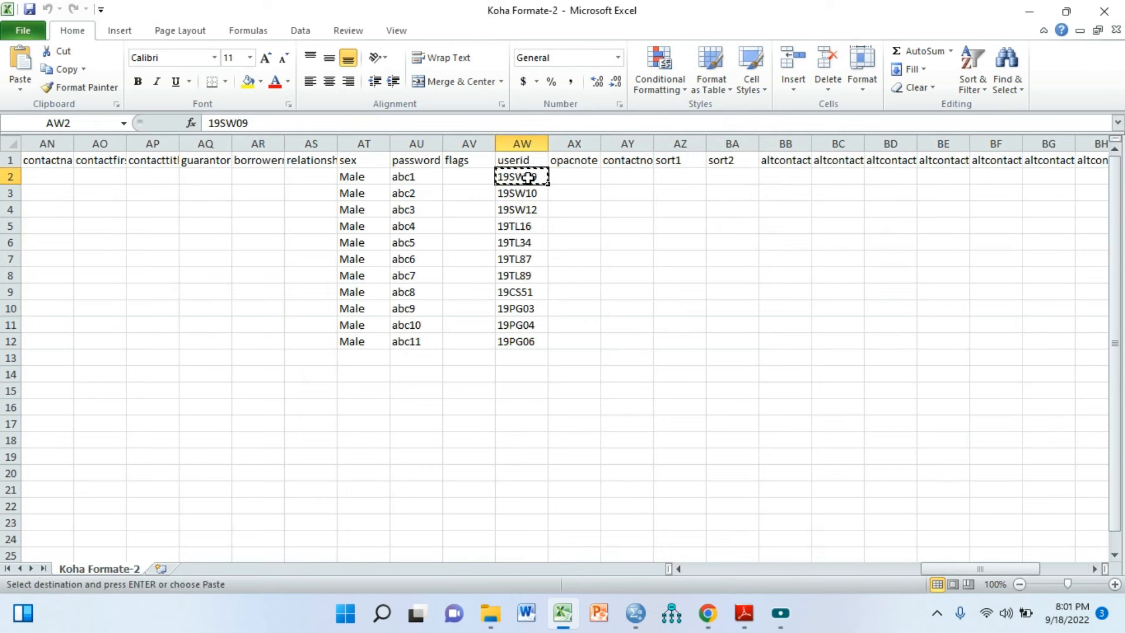
# - Return to the OPAC in Chrome, log in with the copied userid and the patron's password, and decline saving the password
pyautogui.moveTo(708, 612)
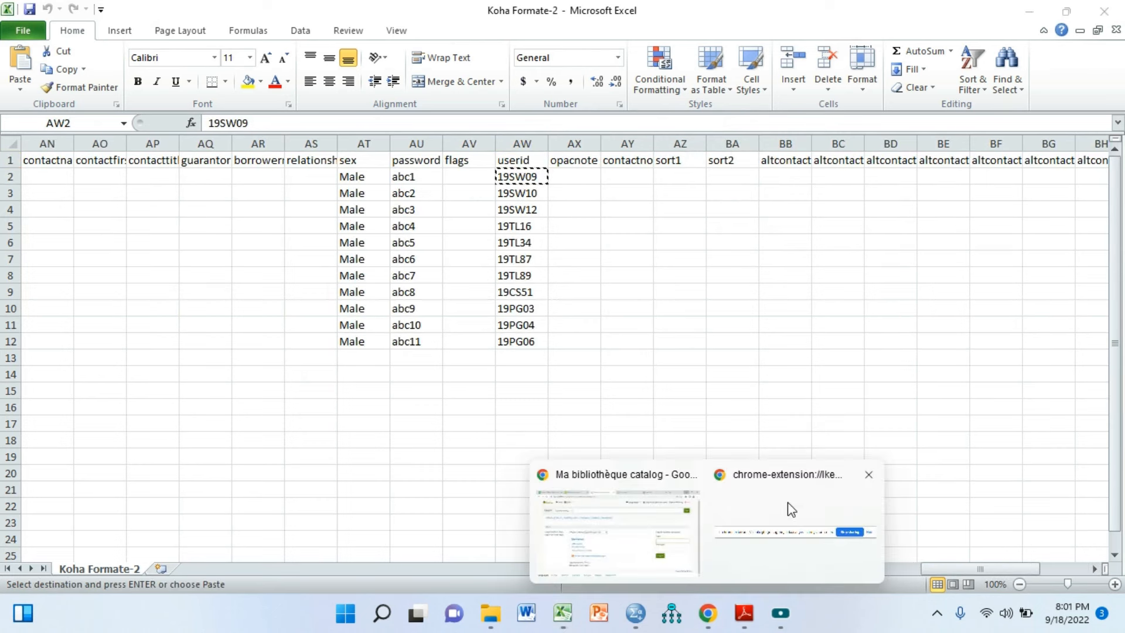
pyautogui.click(665, 539)
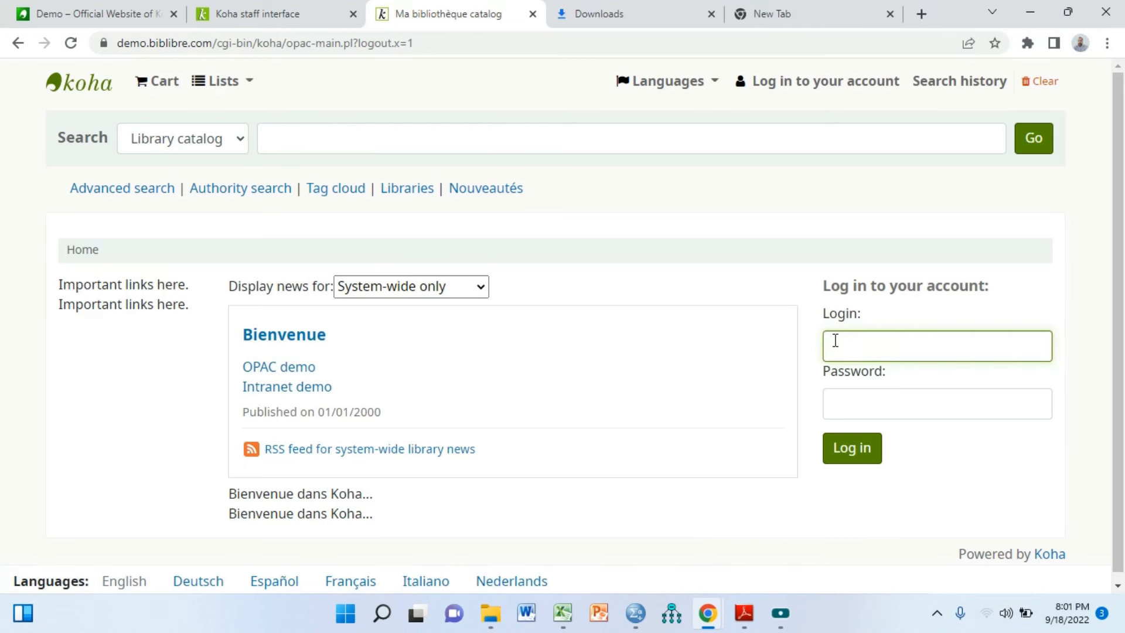
pyautogui.hotkey('ctrl', 'v')
pyautogui.click(832, 345)
pyautogui.click(859, 404)
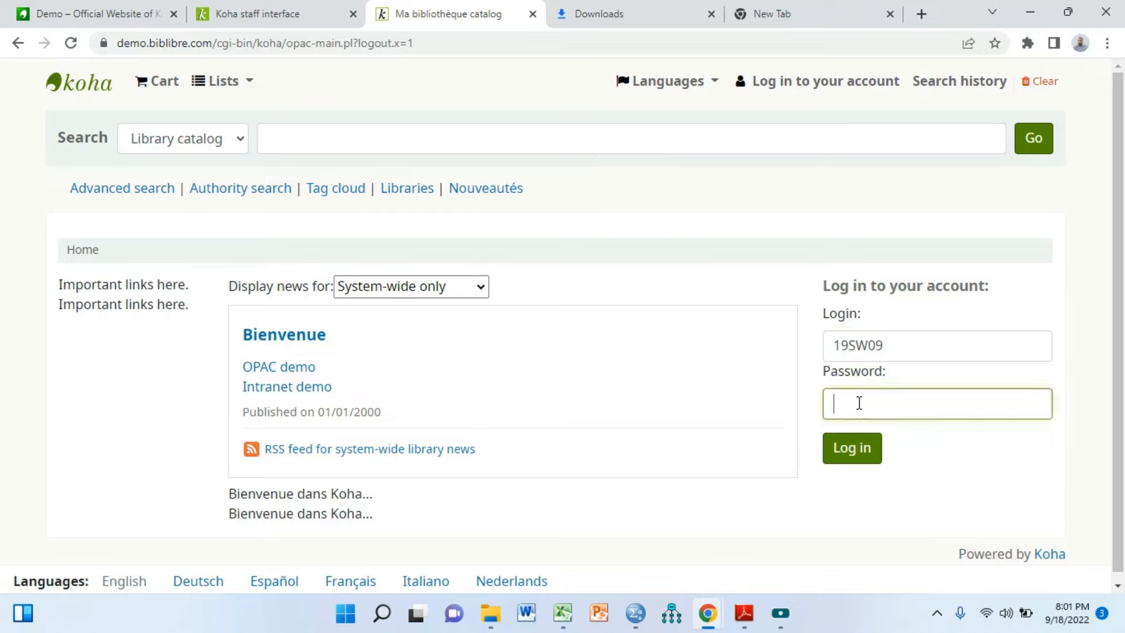
pyautogui.write('••••')
pyautogui.click(860, 454)
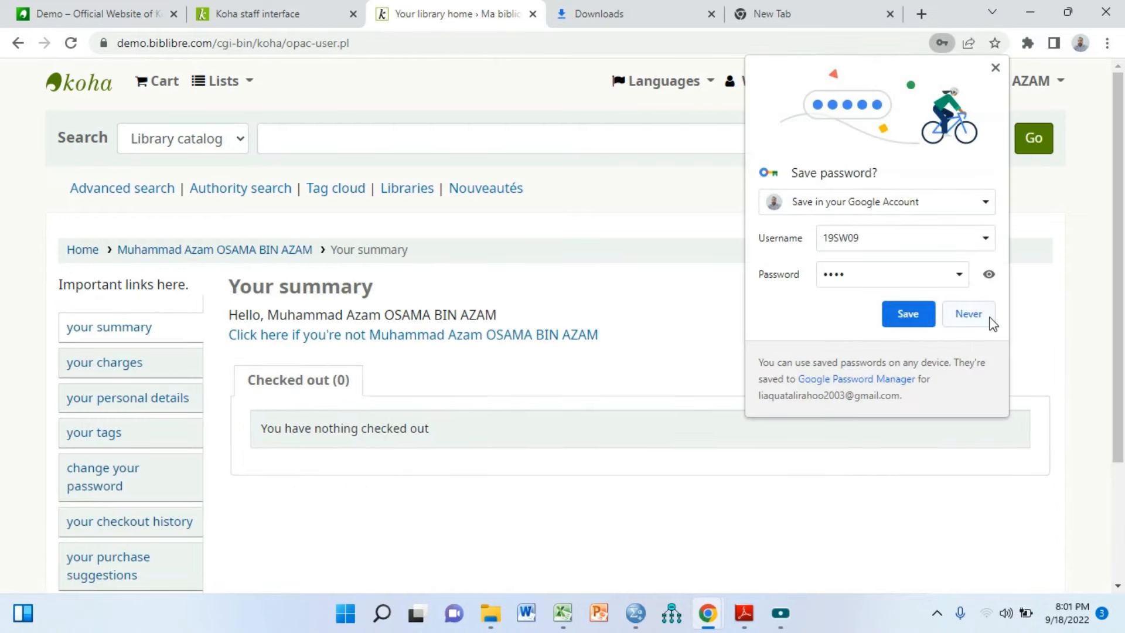
pyautogui.click(981, 318)
# - Review the logged-in patron's account summary and open the form for changing the account password
pyautogui.scroll(-1, 479, 340)
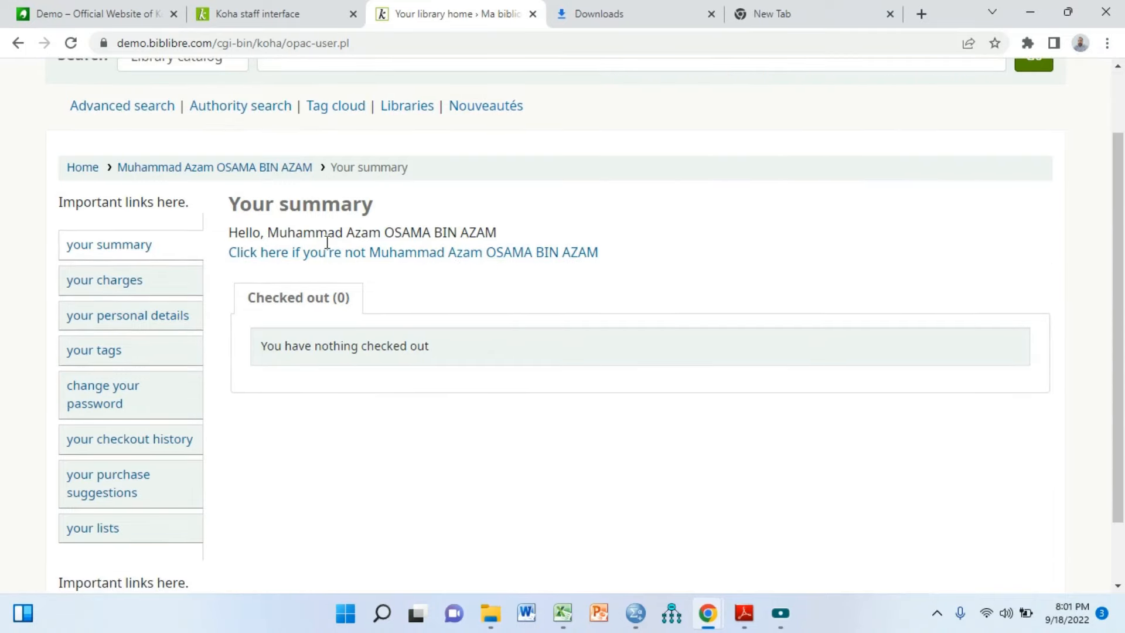
pyautogui.scroll(-1, 533, 265)
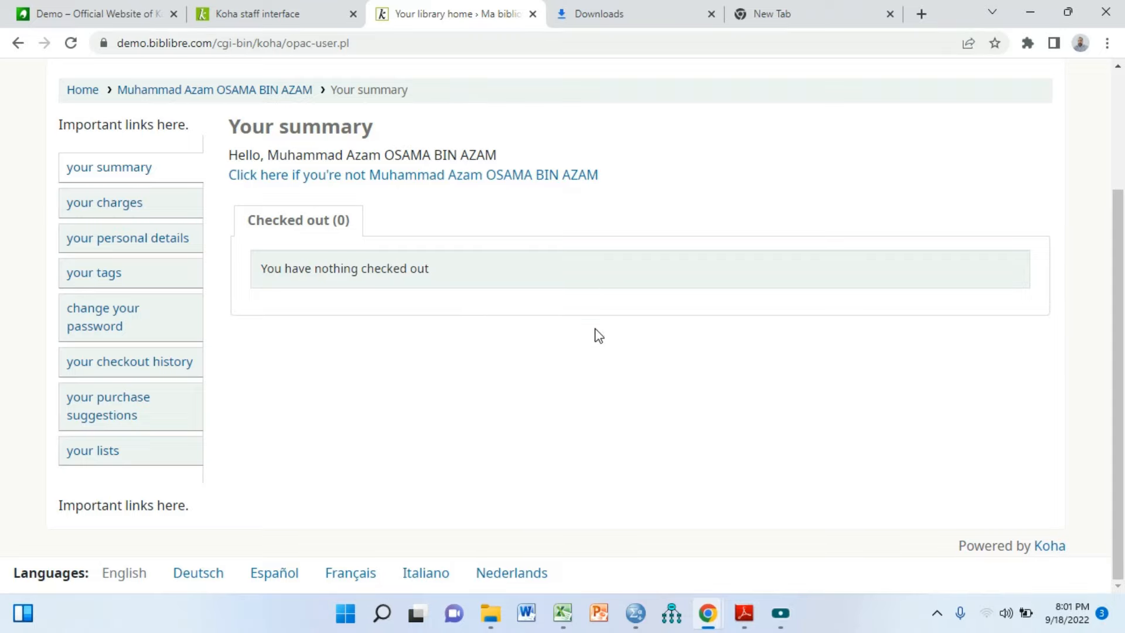
pyautogui.click(124, 311)
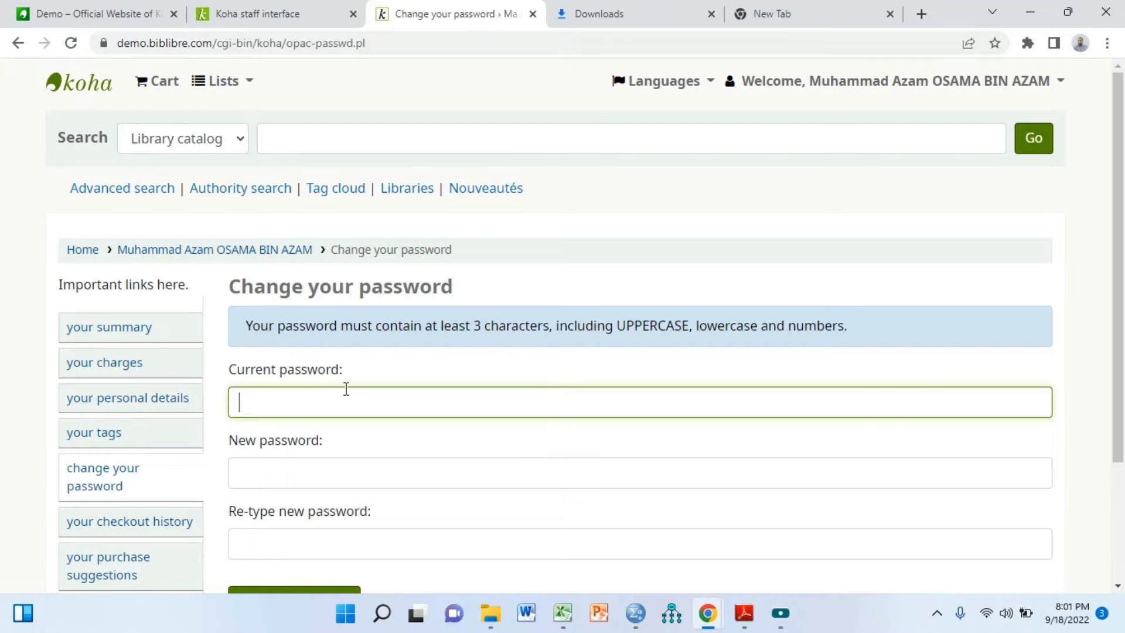
pyautogui.scroll(-3, 389, 389)
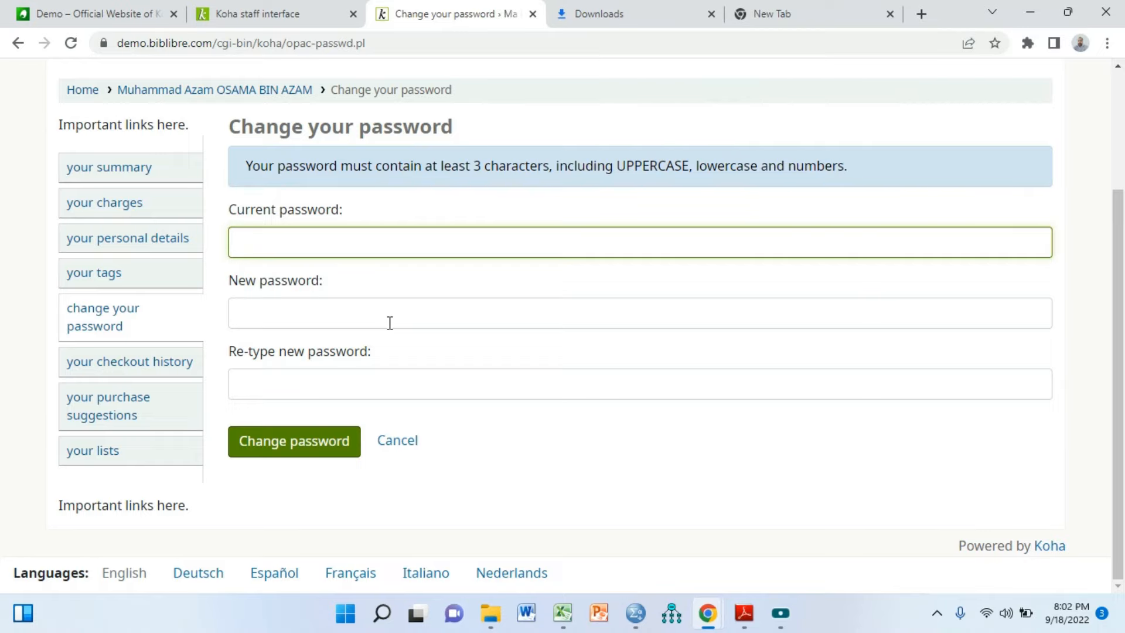
pyautogui.scroll(3, 390, 321)
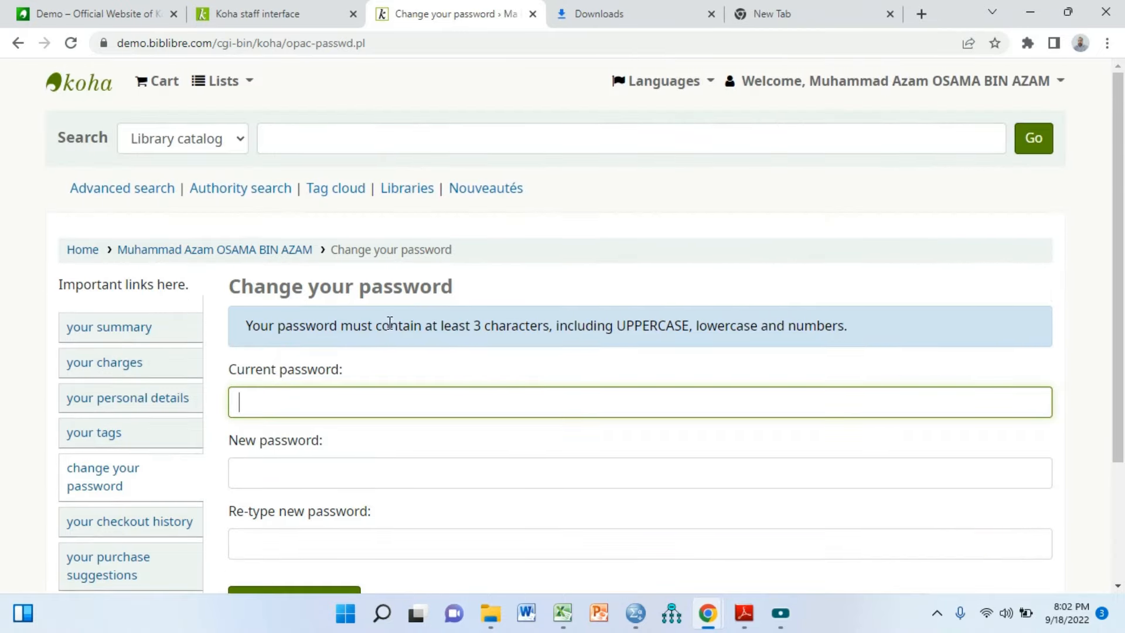
# - View the staff interface's Patrons page alongside the OPAC password form, and return to the staff home page
pyautogui.click(258, 14)
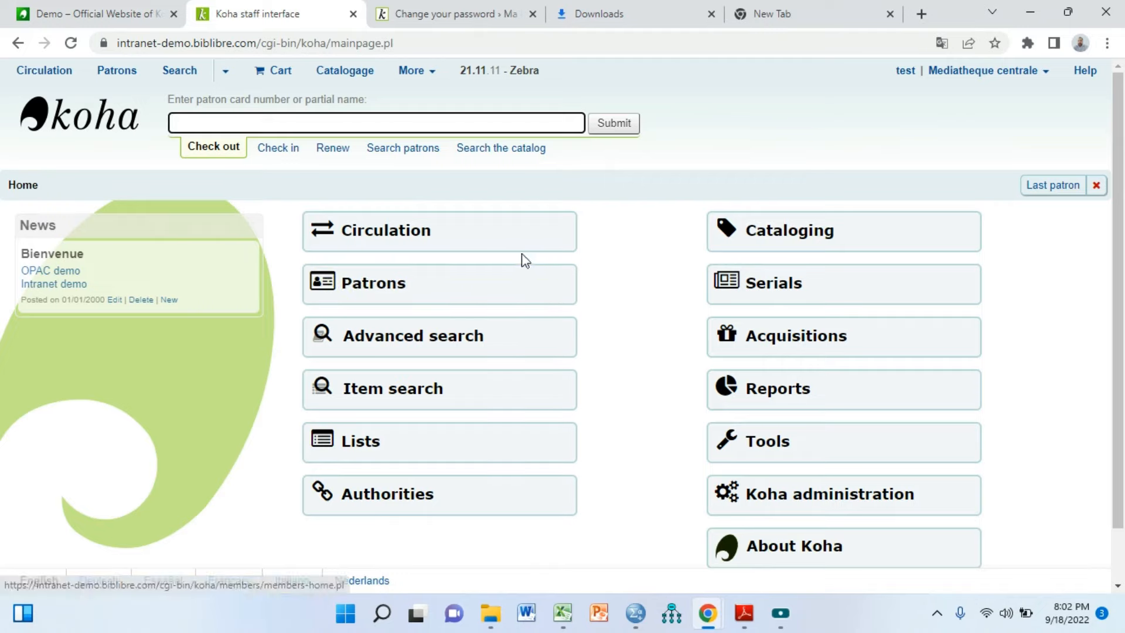
pyautogui.click(549, 290)
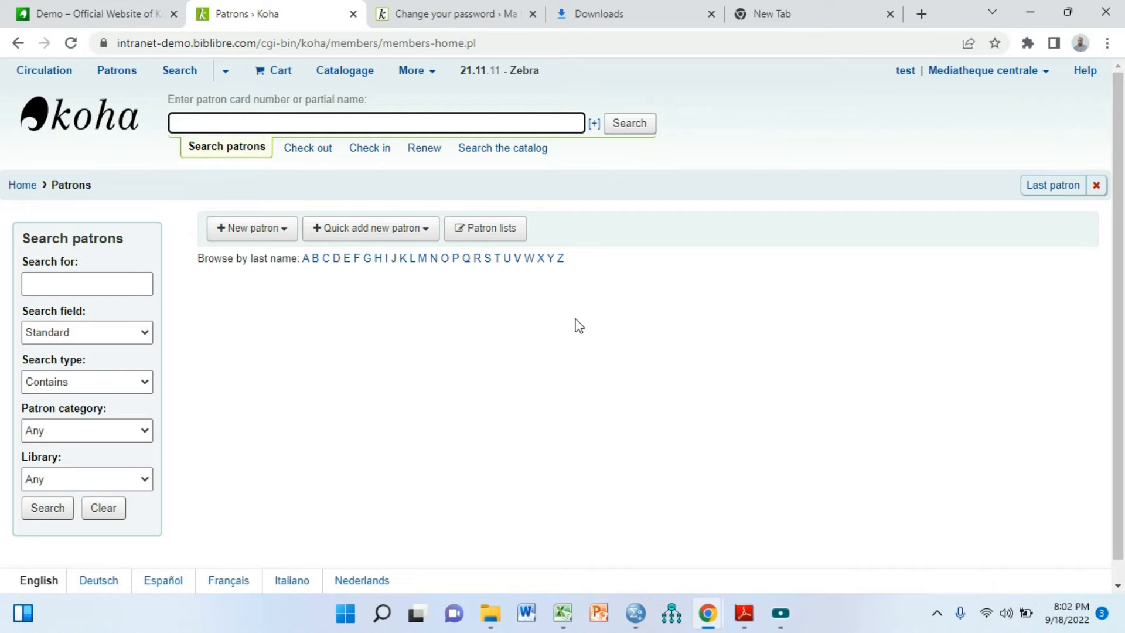
pyautogui.click(465, 13)
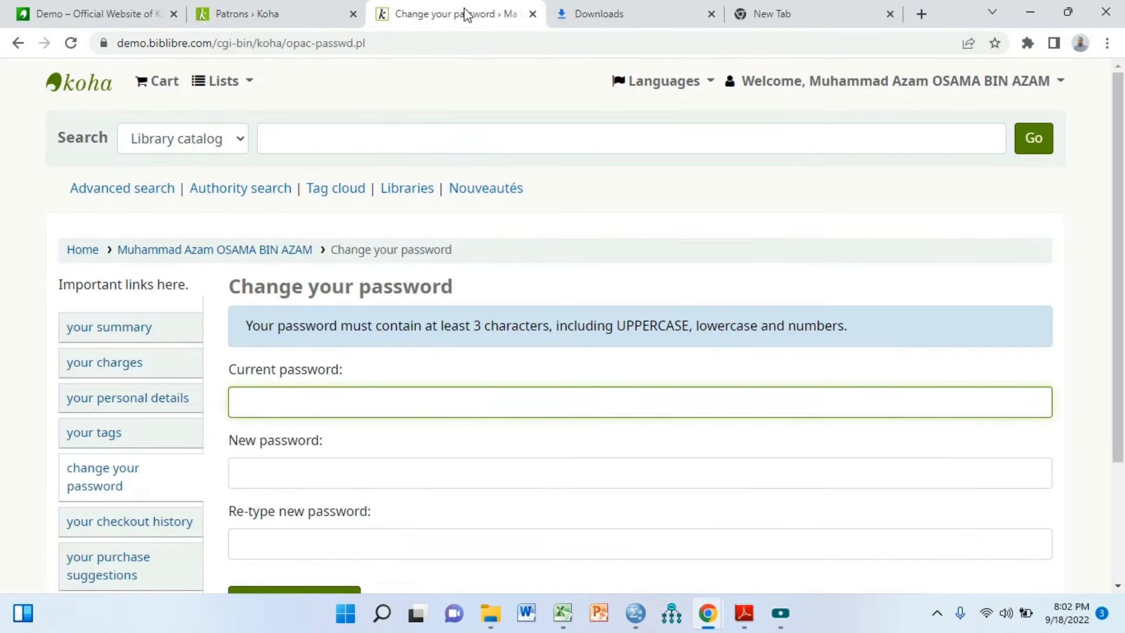
pyautogui.click(278, 19)
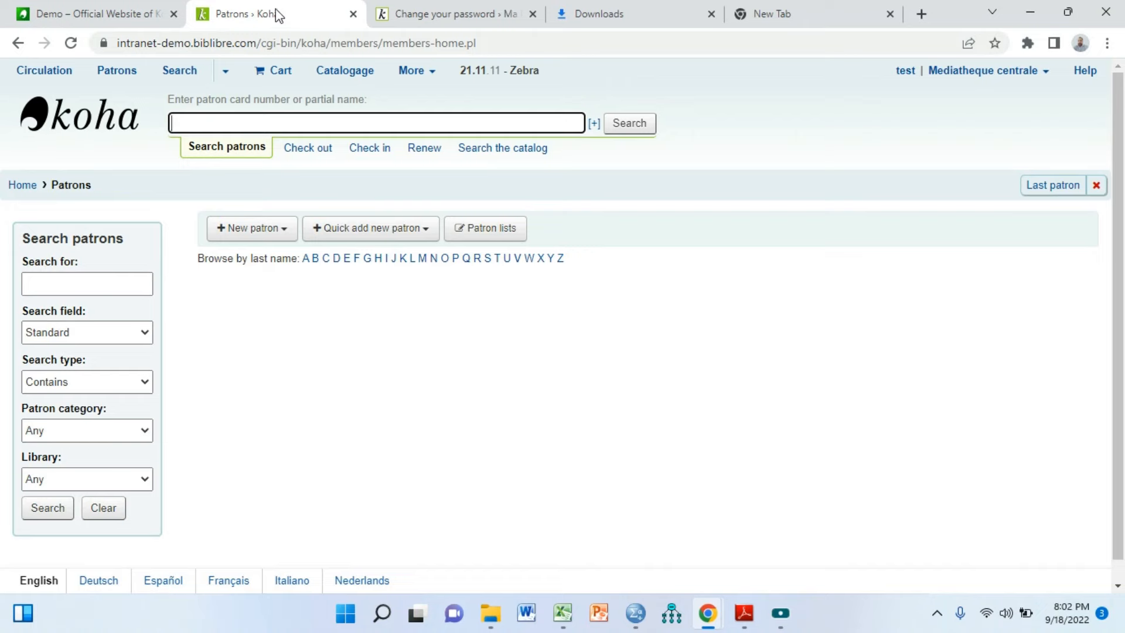
pyautogui.click(74, 120)
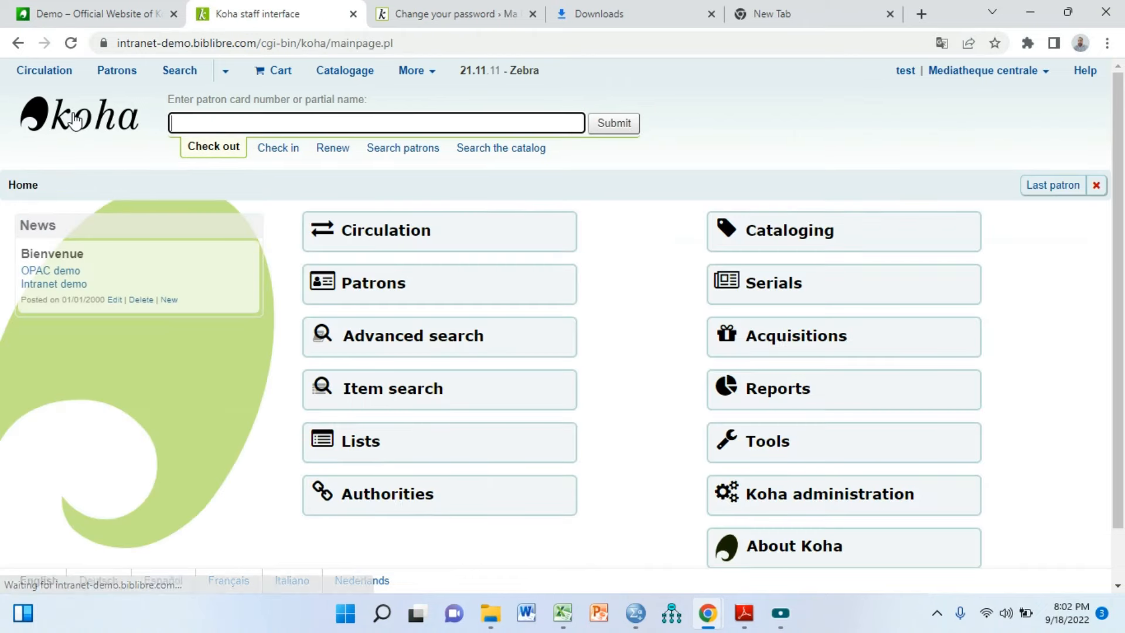